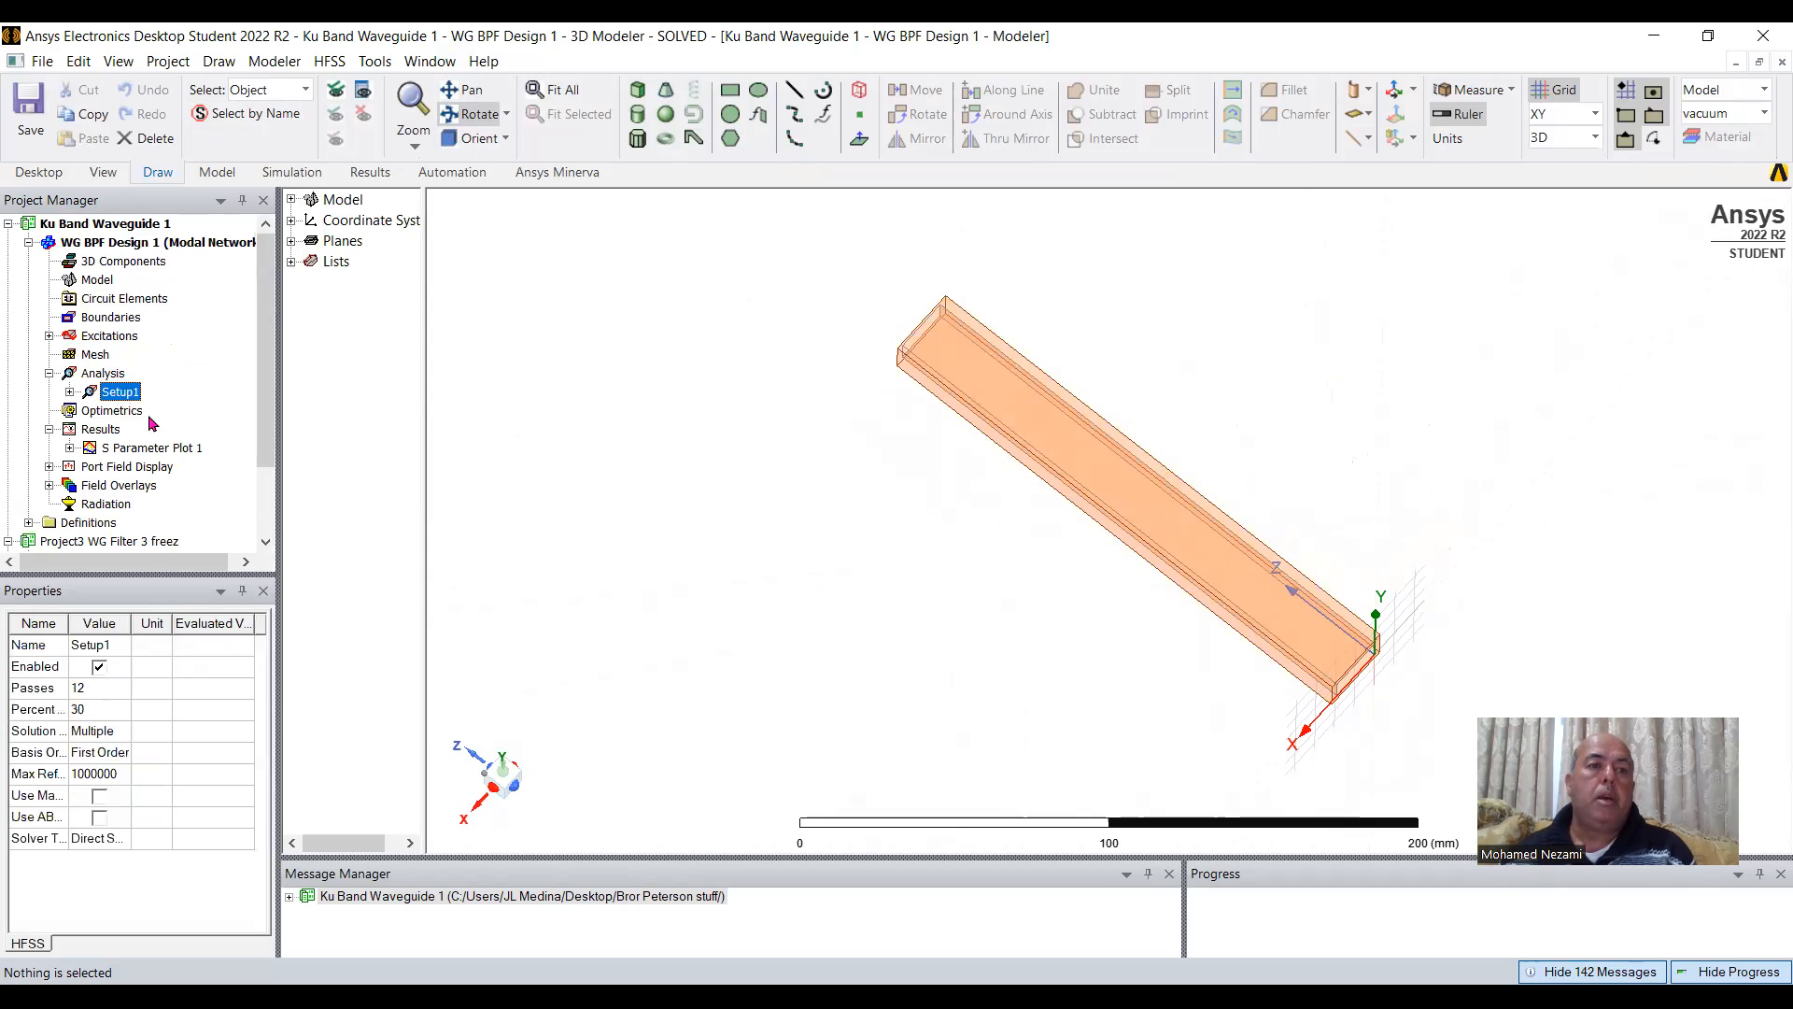
Open S Parameter Plot 1 of WG BPF Design 1 to view the waveguide's S-parameter curves.
double_click(145, 450)
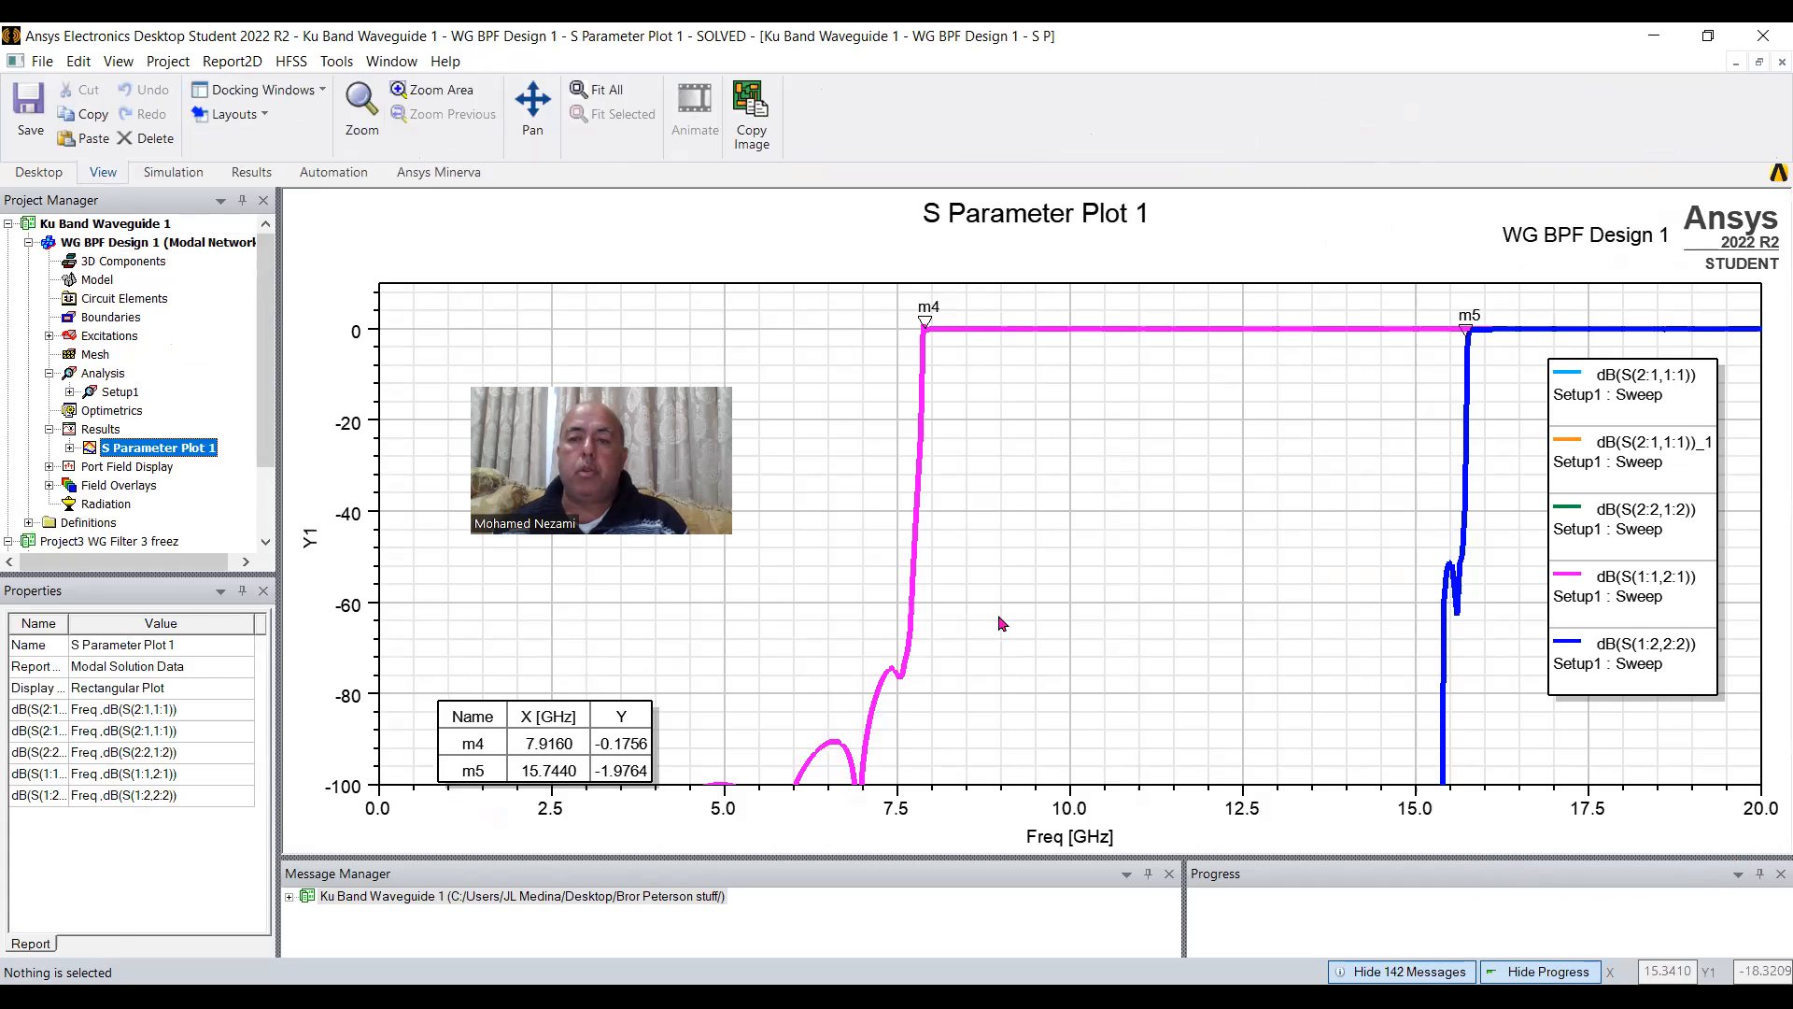
click(1097, 535)
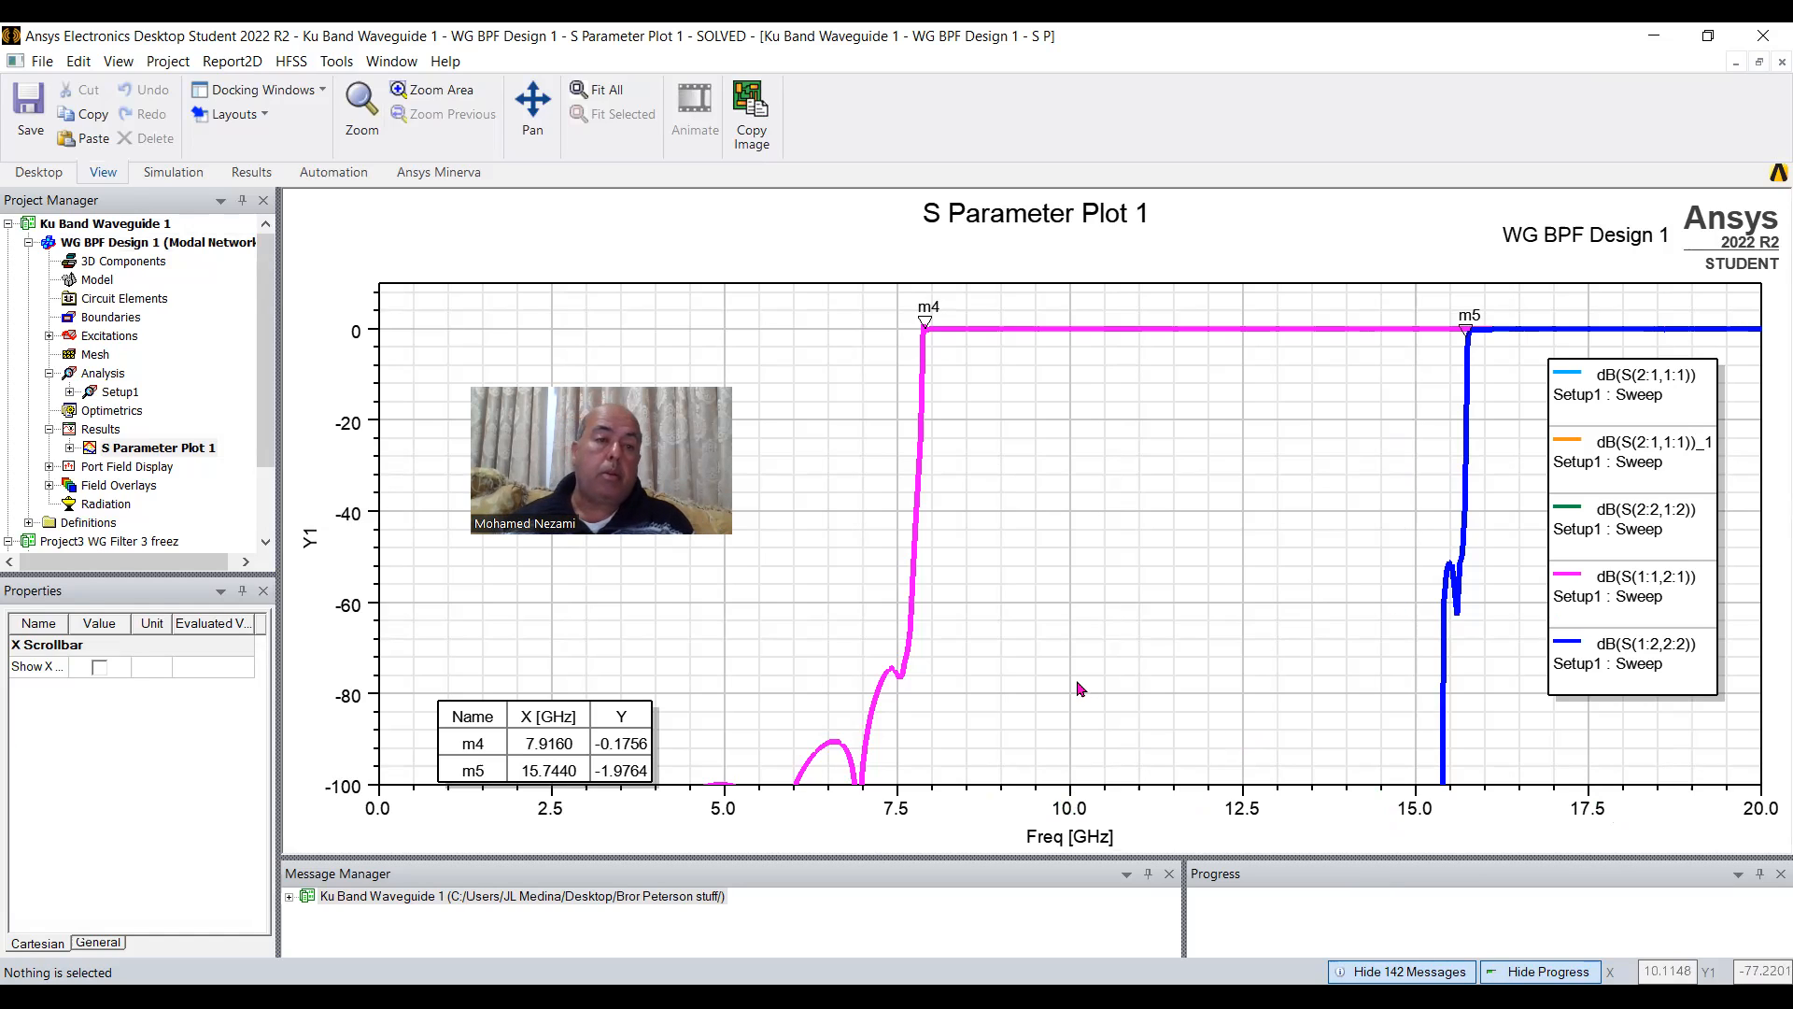
Collapse WG BPF Design 1 and open the 3D model of HFSSDesign1 in Project3 WG Filter 3 freez.
drag(265, 380, 265, 394)
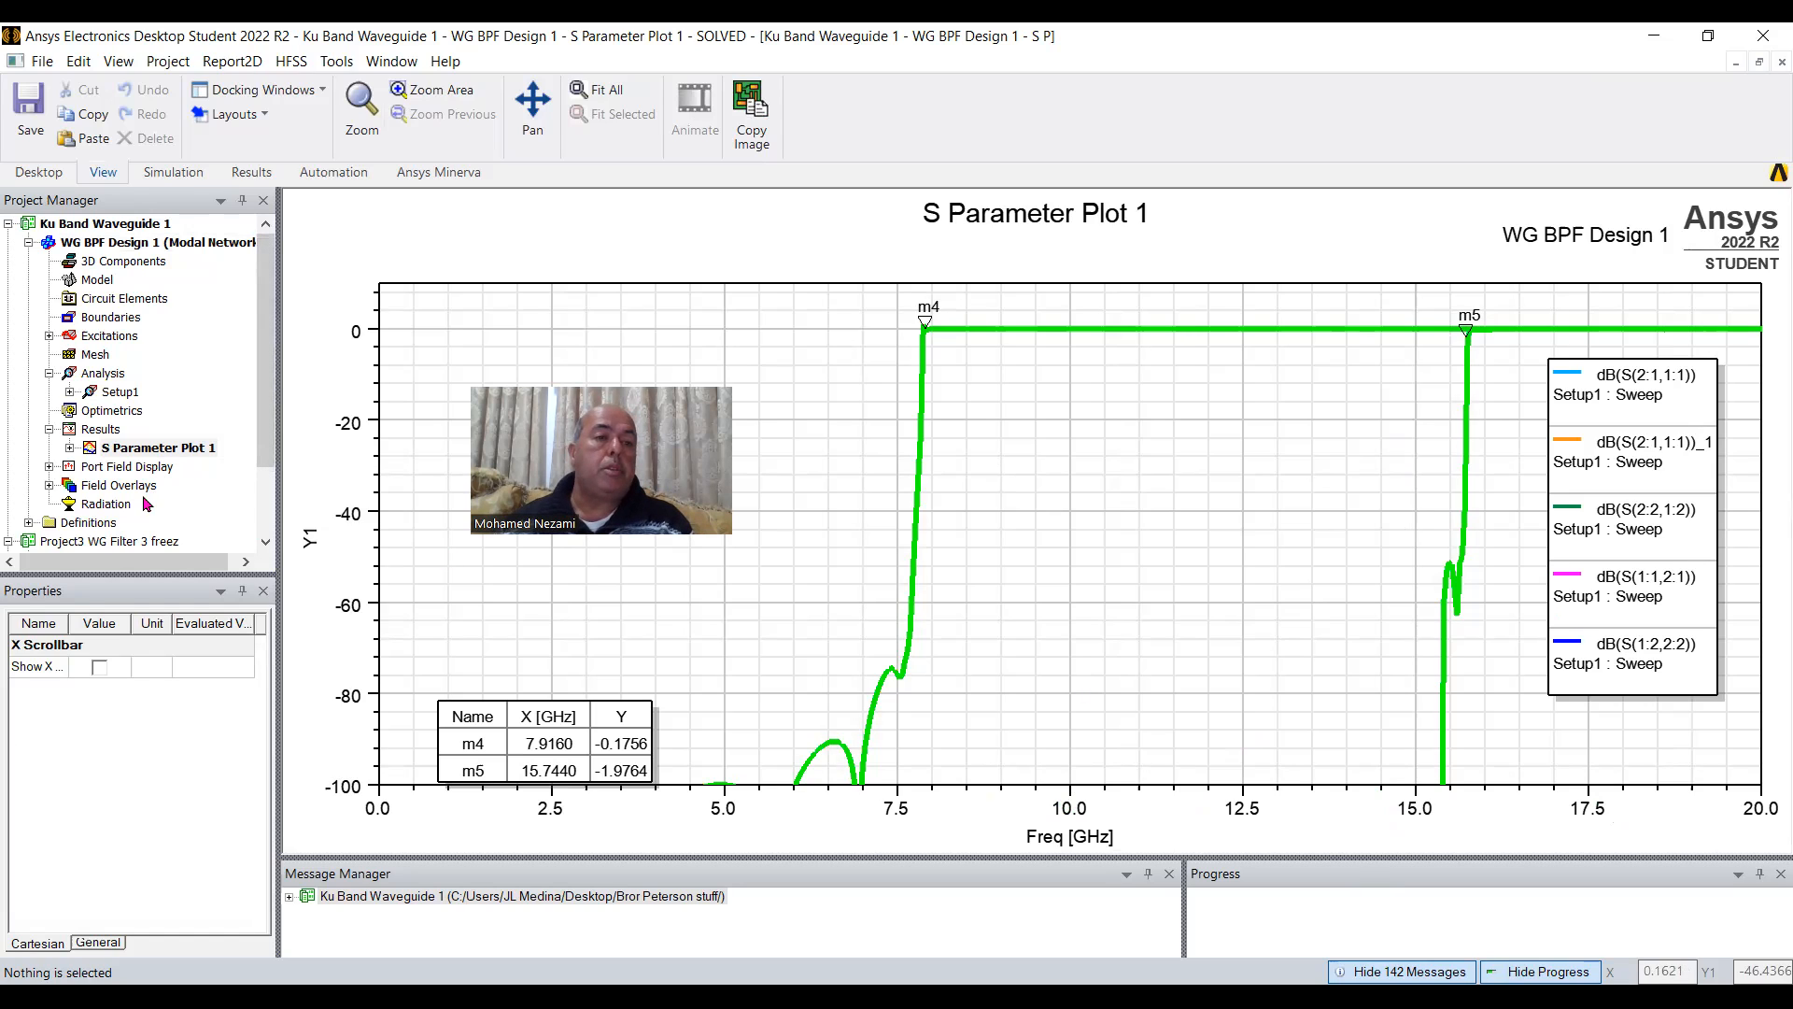
click(28, 243)
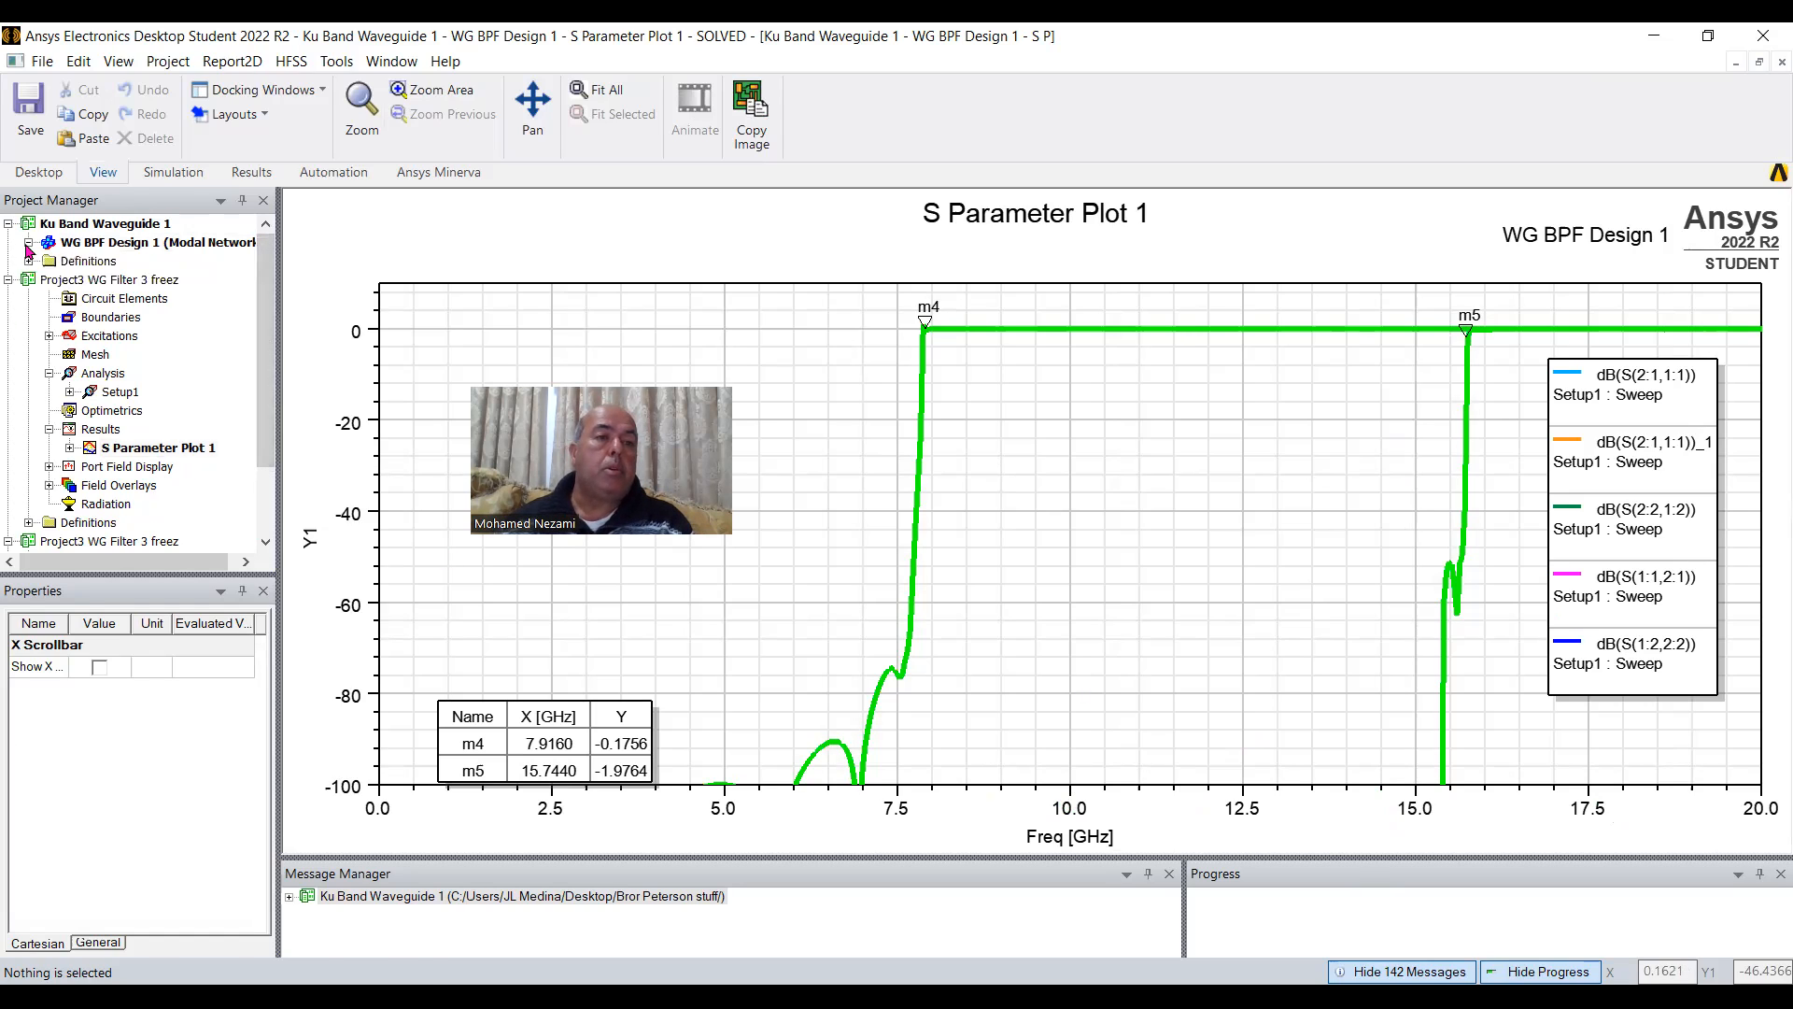
click(28, 299)
double_click(107, 299)
drag(1019, 609, 1114, 468)
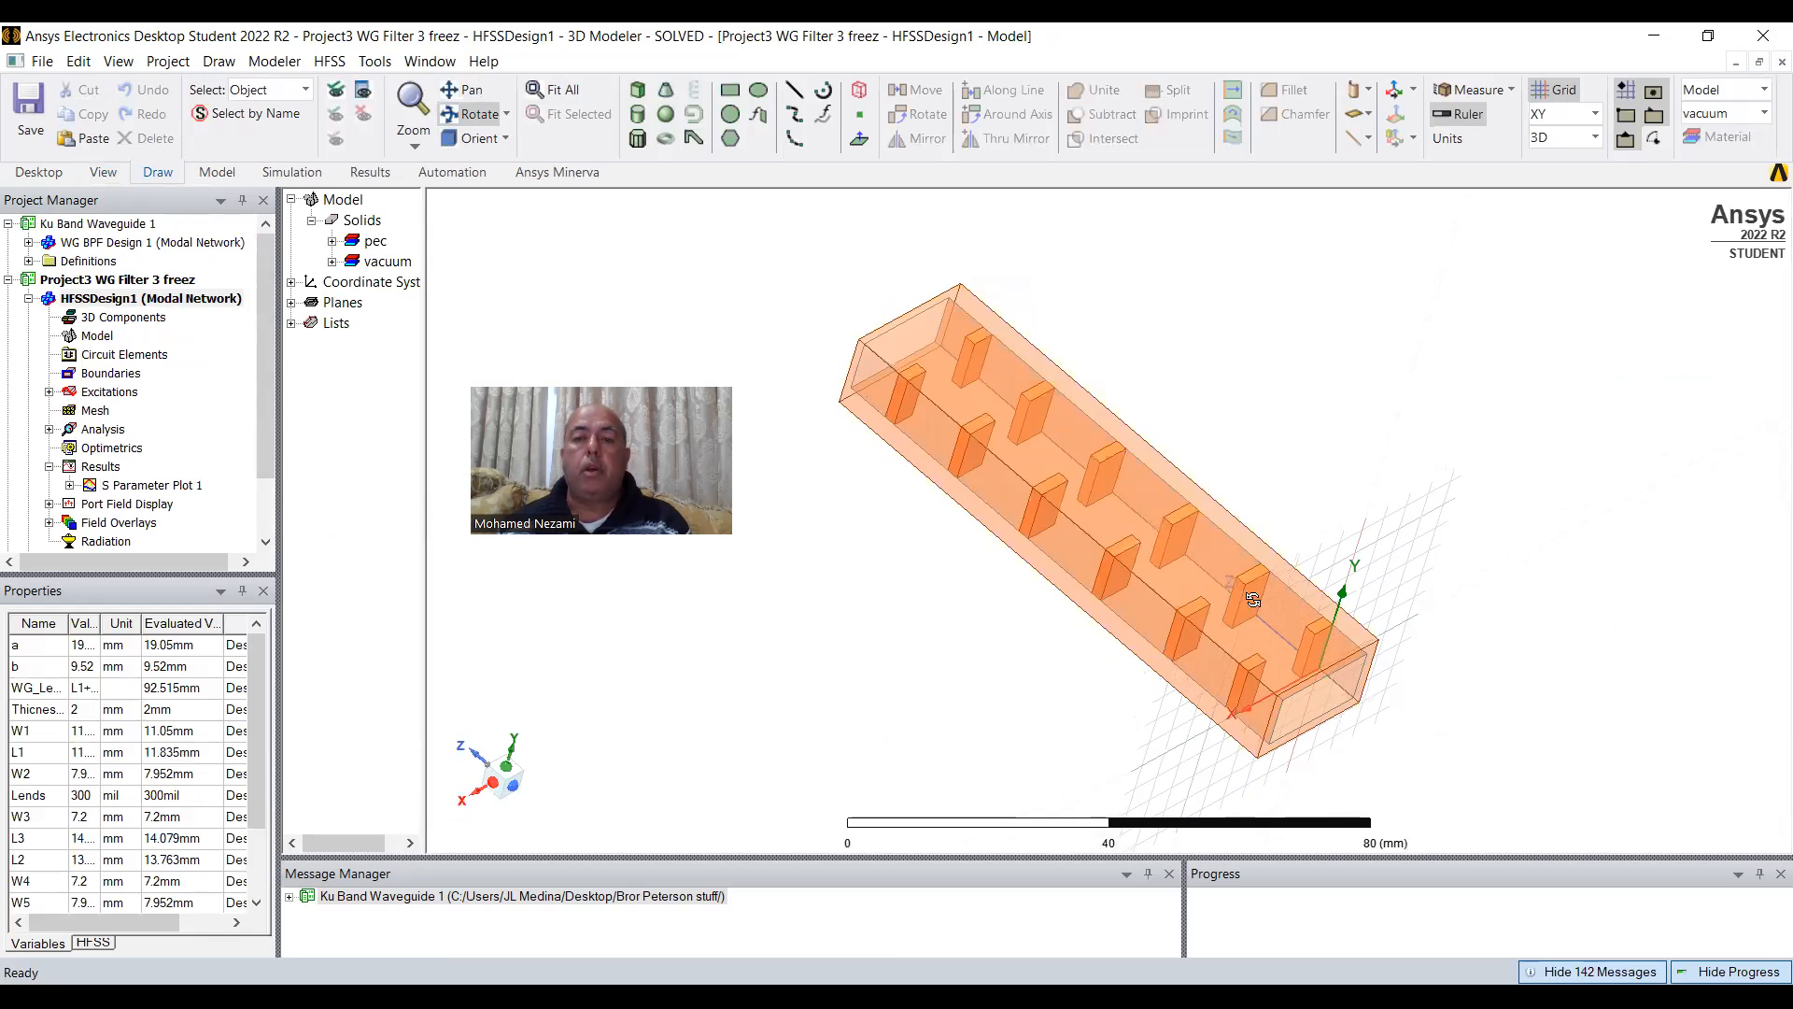
Highlight Pole1_L among the pec solids and examine the filter's poles up close and from above.
click(333, 242)
click(402, 262)
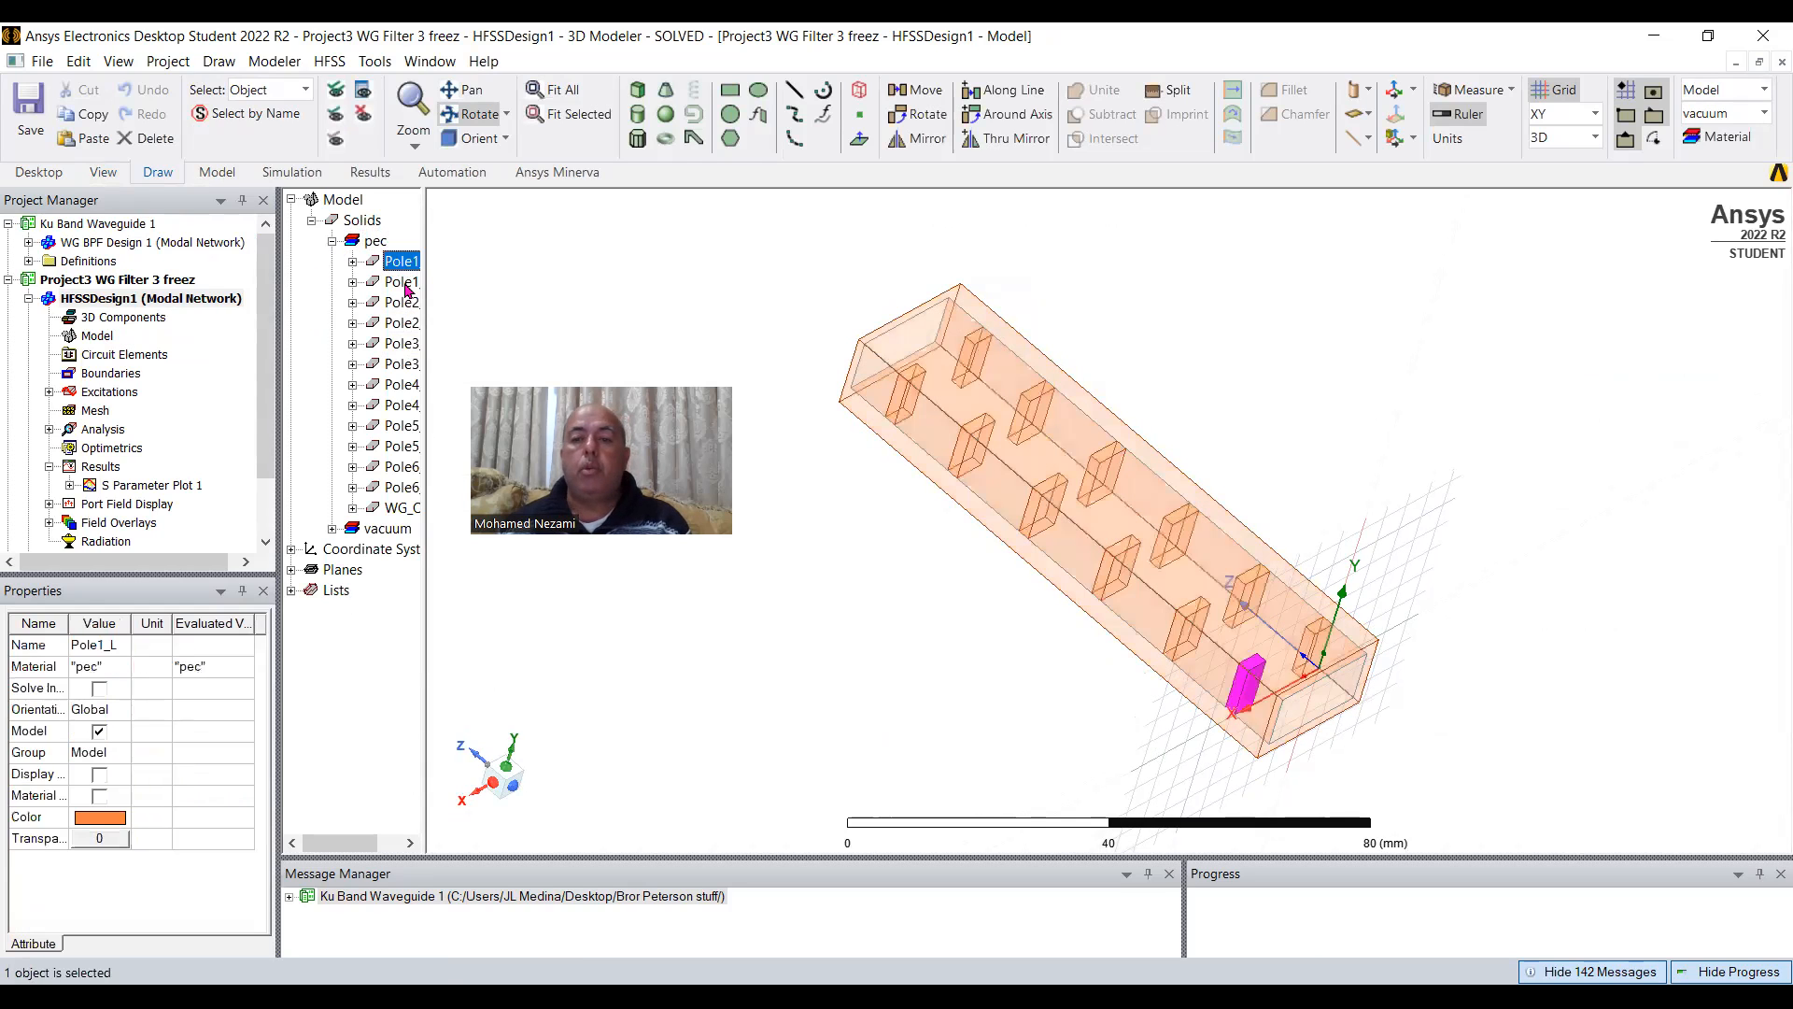
drag(1273, 650, 1364, 734)
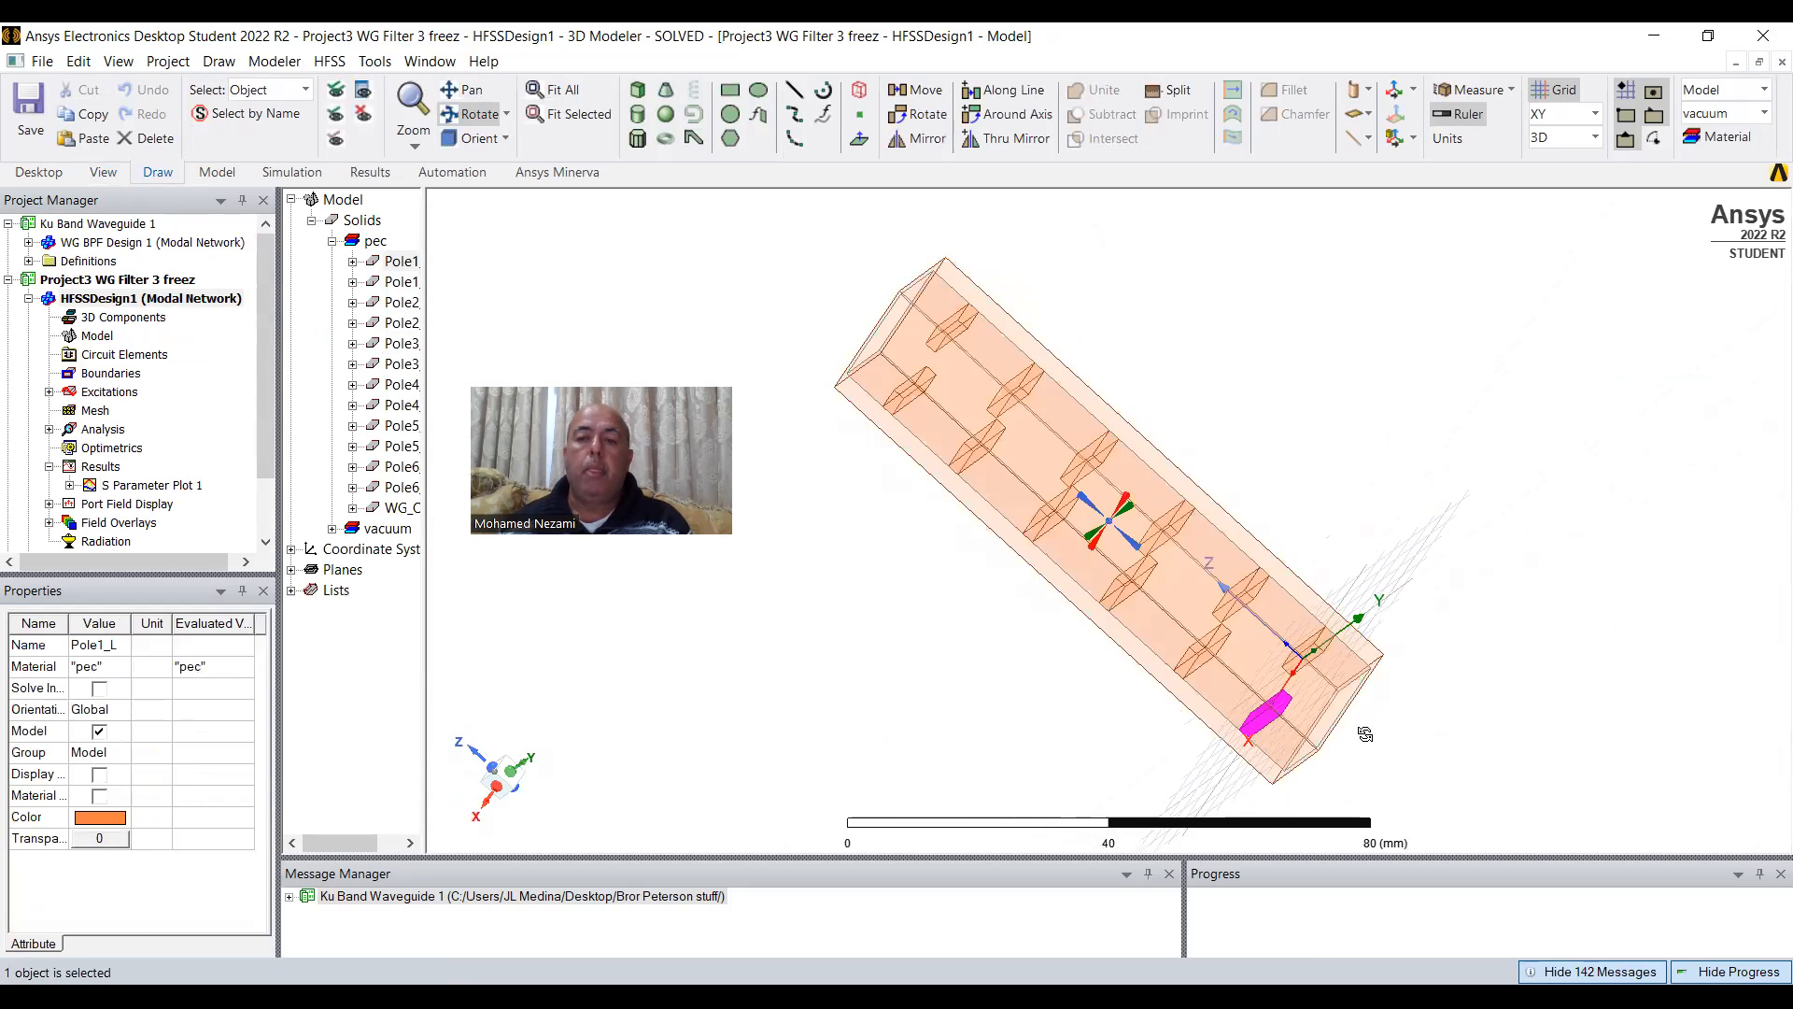
scroll(1126, 556, down, 3)
scroll(1199, 710, up, 4)
drag(1212, 722, 1267, 715)
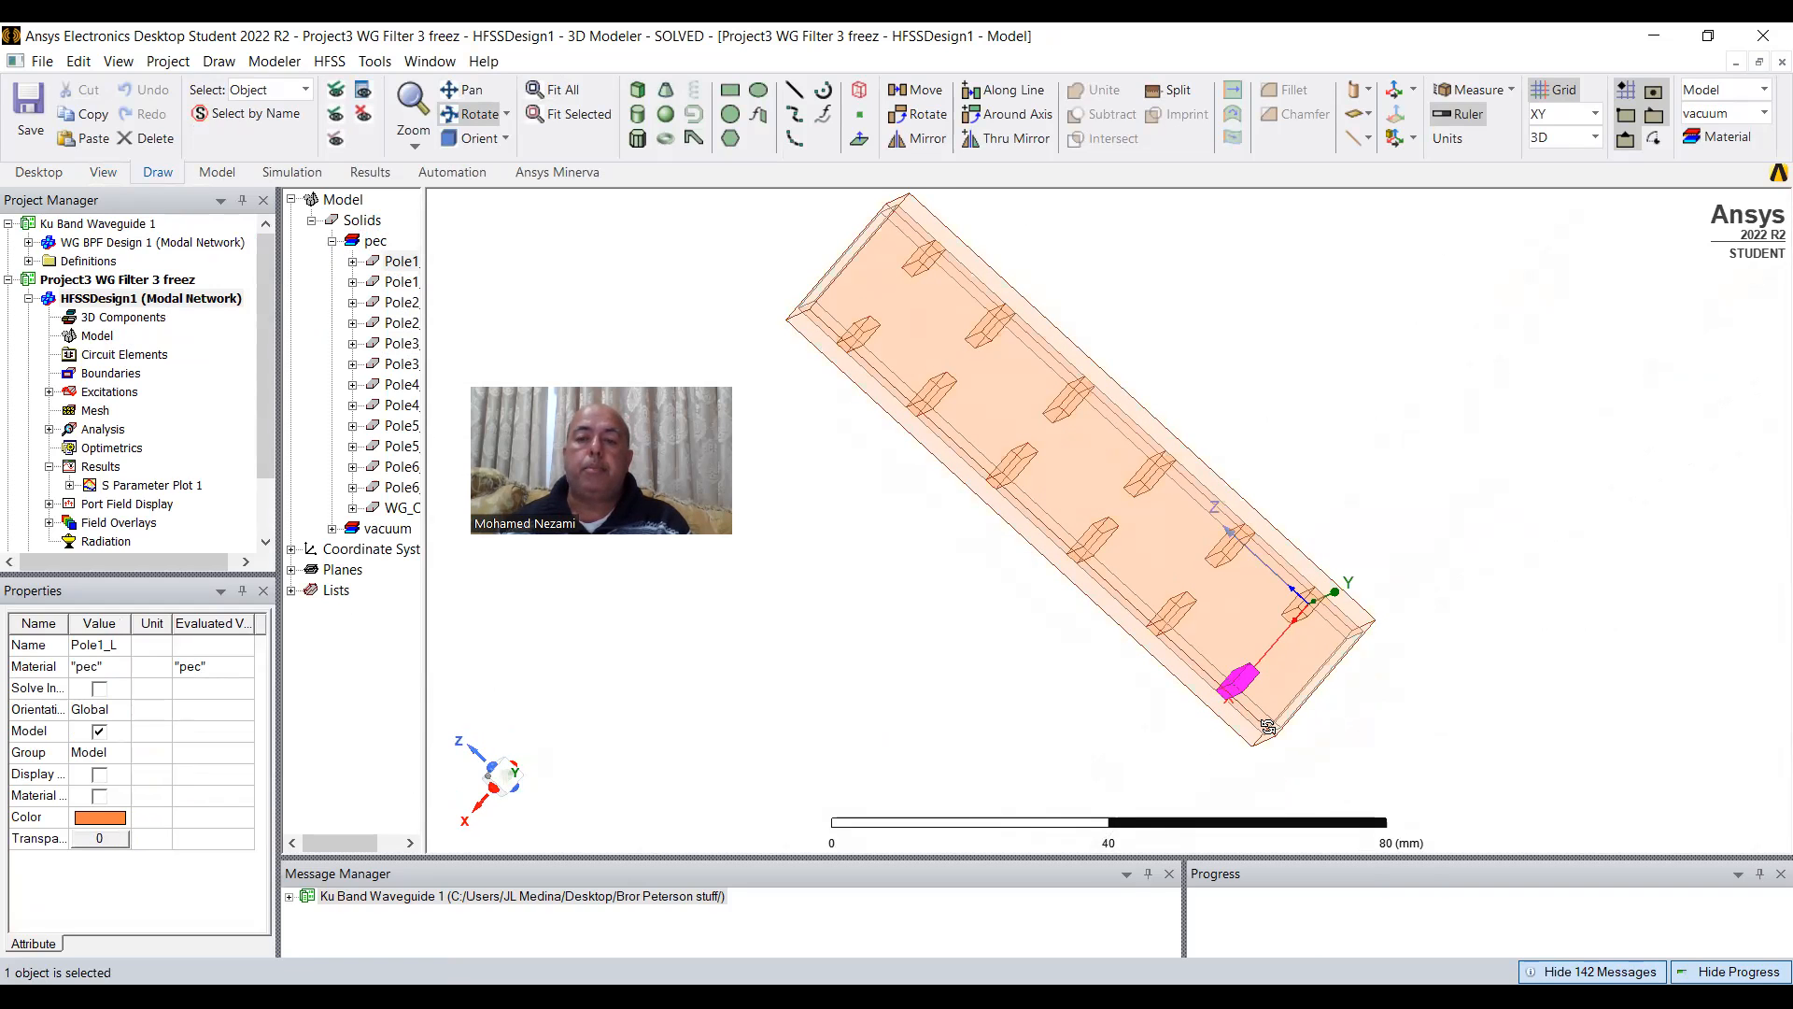
scroll(1267, 727, up, 5)
drag(1305, 632, 1205, 631)
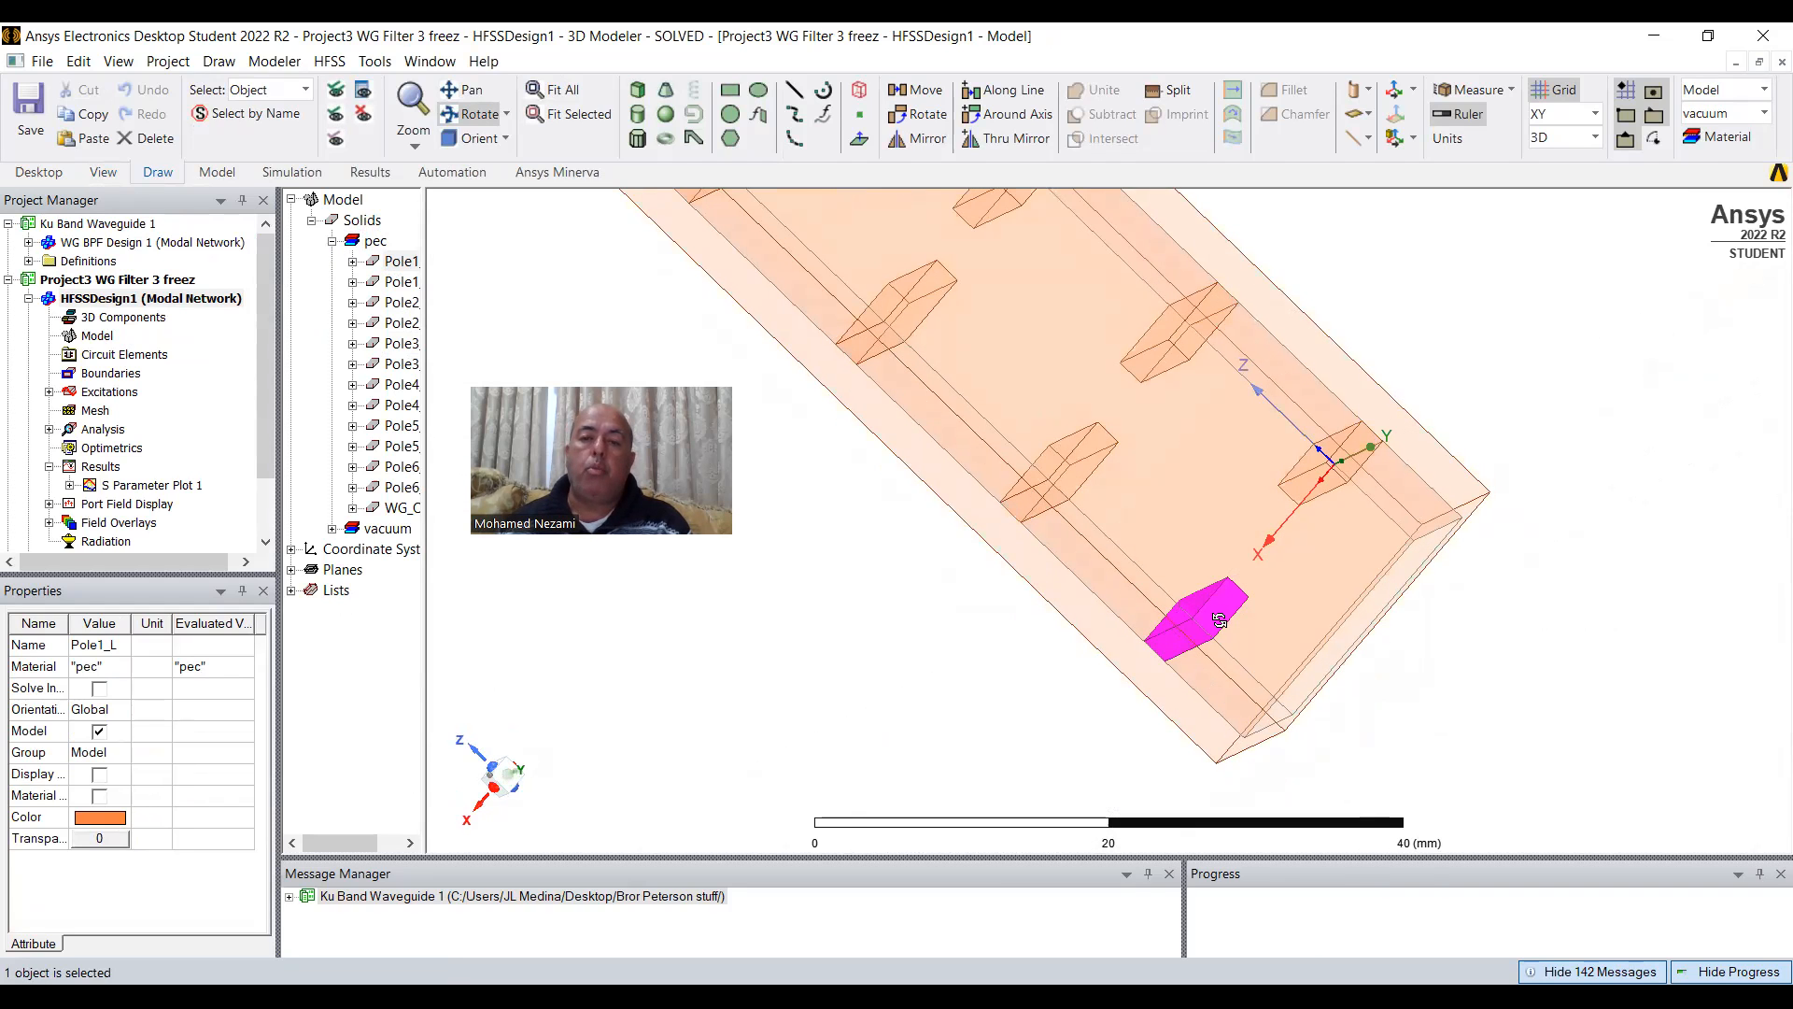
scroll(1213, 598, down, 5)
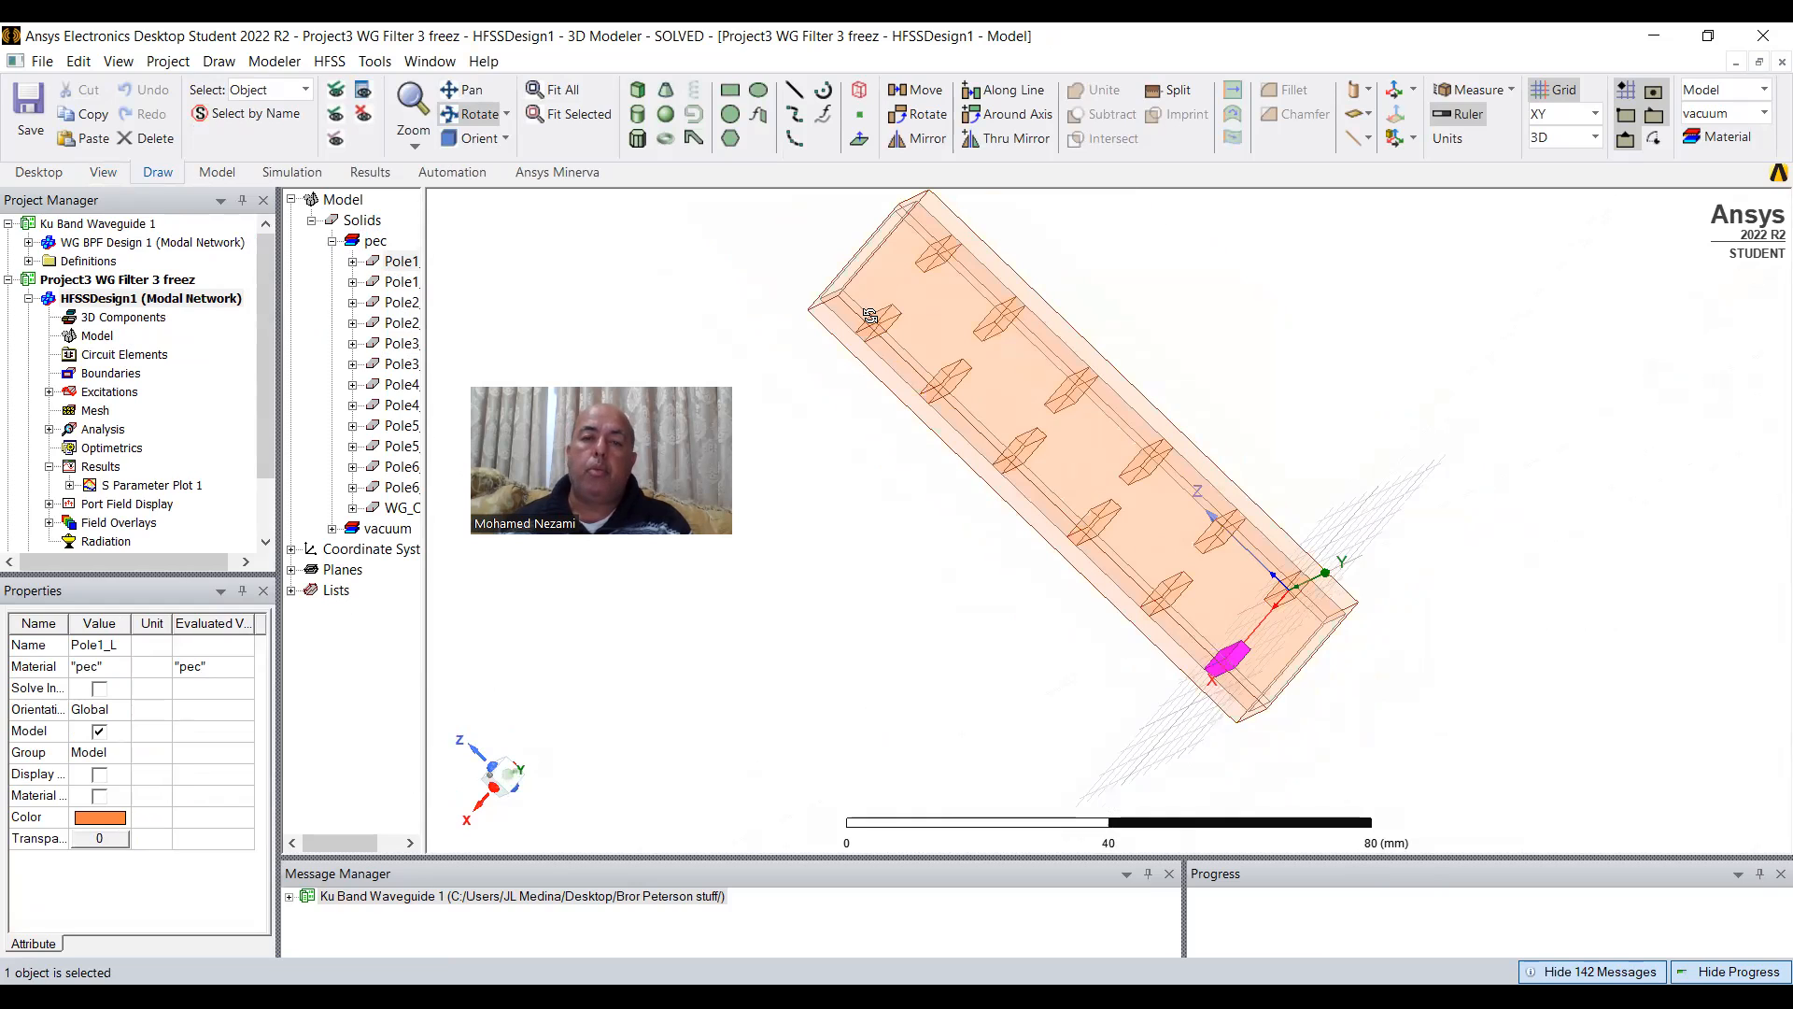
drag(1000, 412, 847, 362)
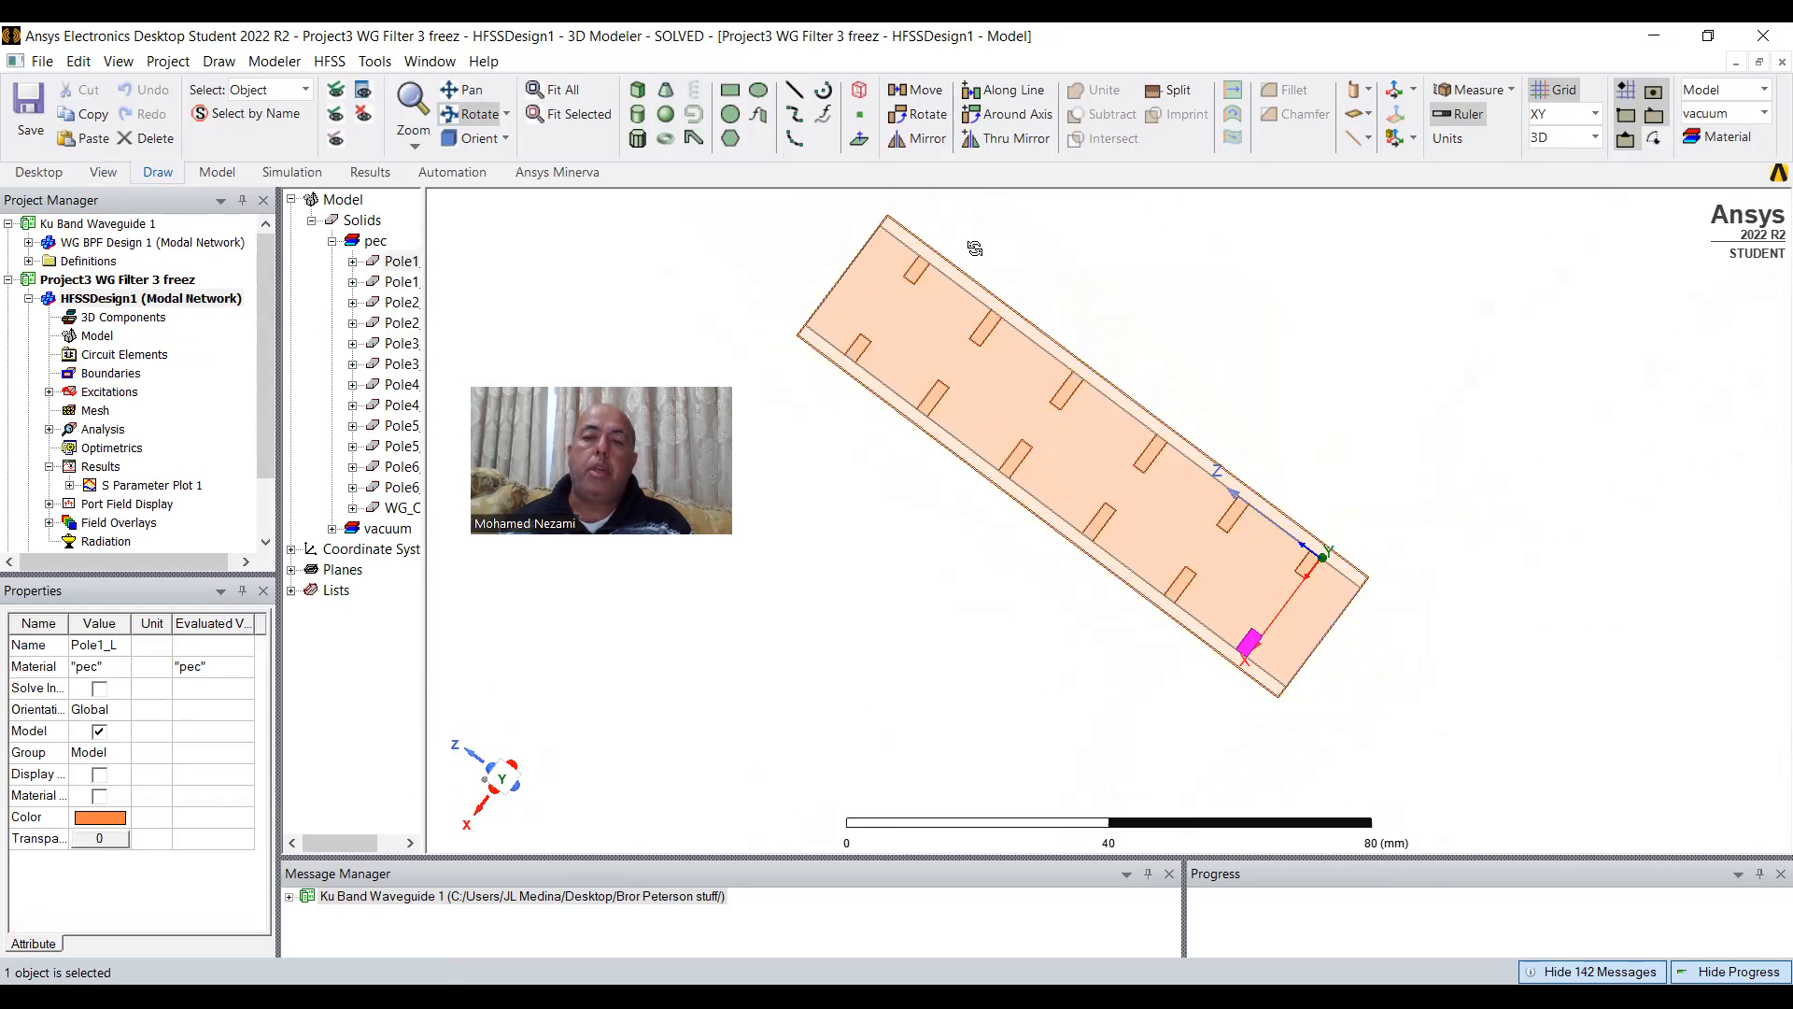
Highlight further pec poles one after another, including Pole3_L, Pole4_L and Pole5_R, to see their positions along the waveguide.
click(400, 281)
click(400, 302)
click(400, 343)
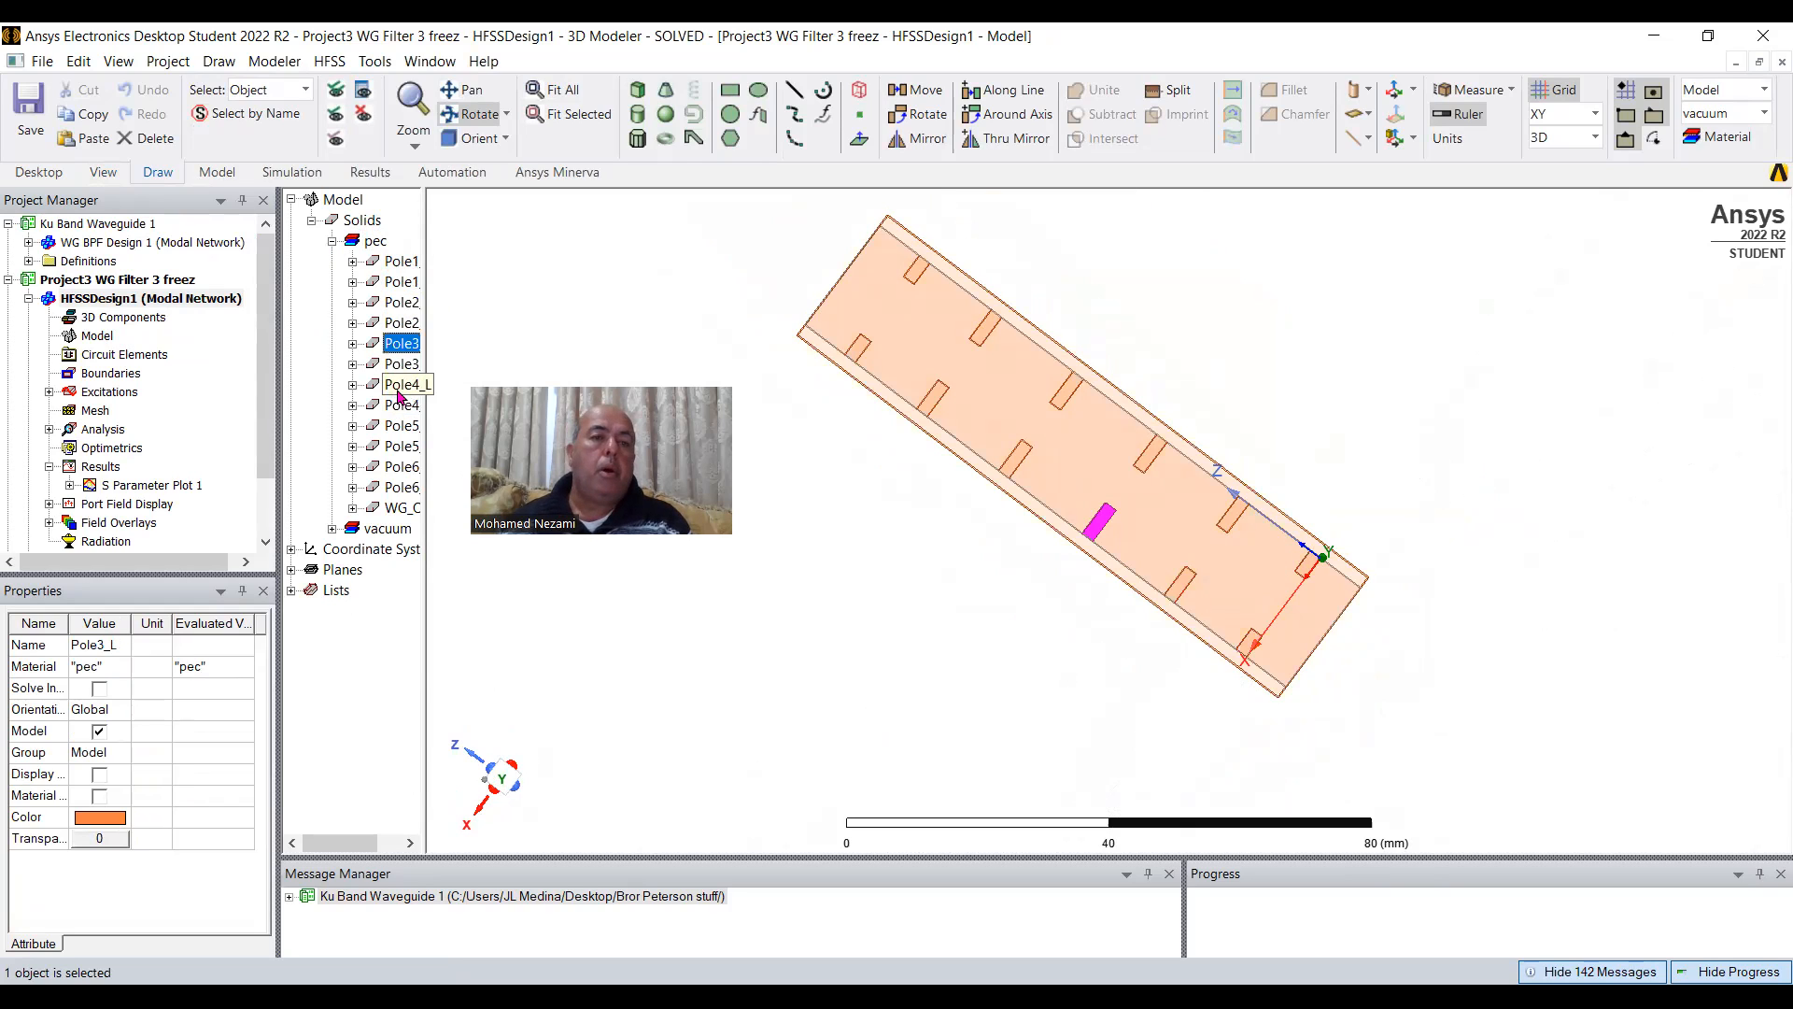
click(400, 384)
click(400, 445)
click(332, 241)
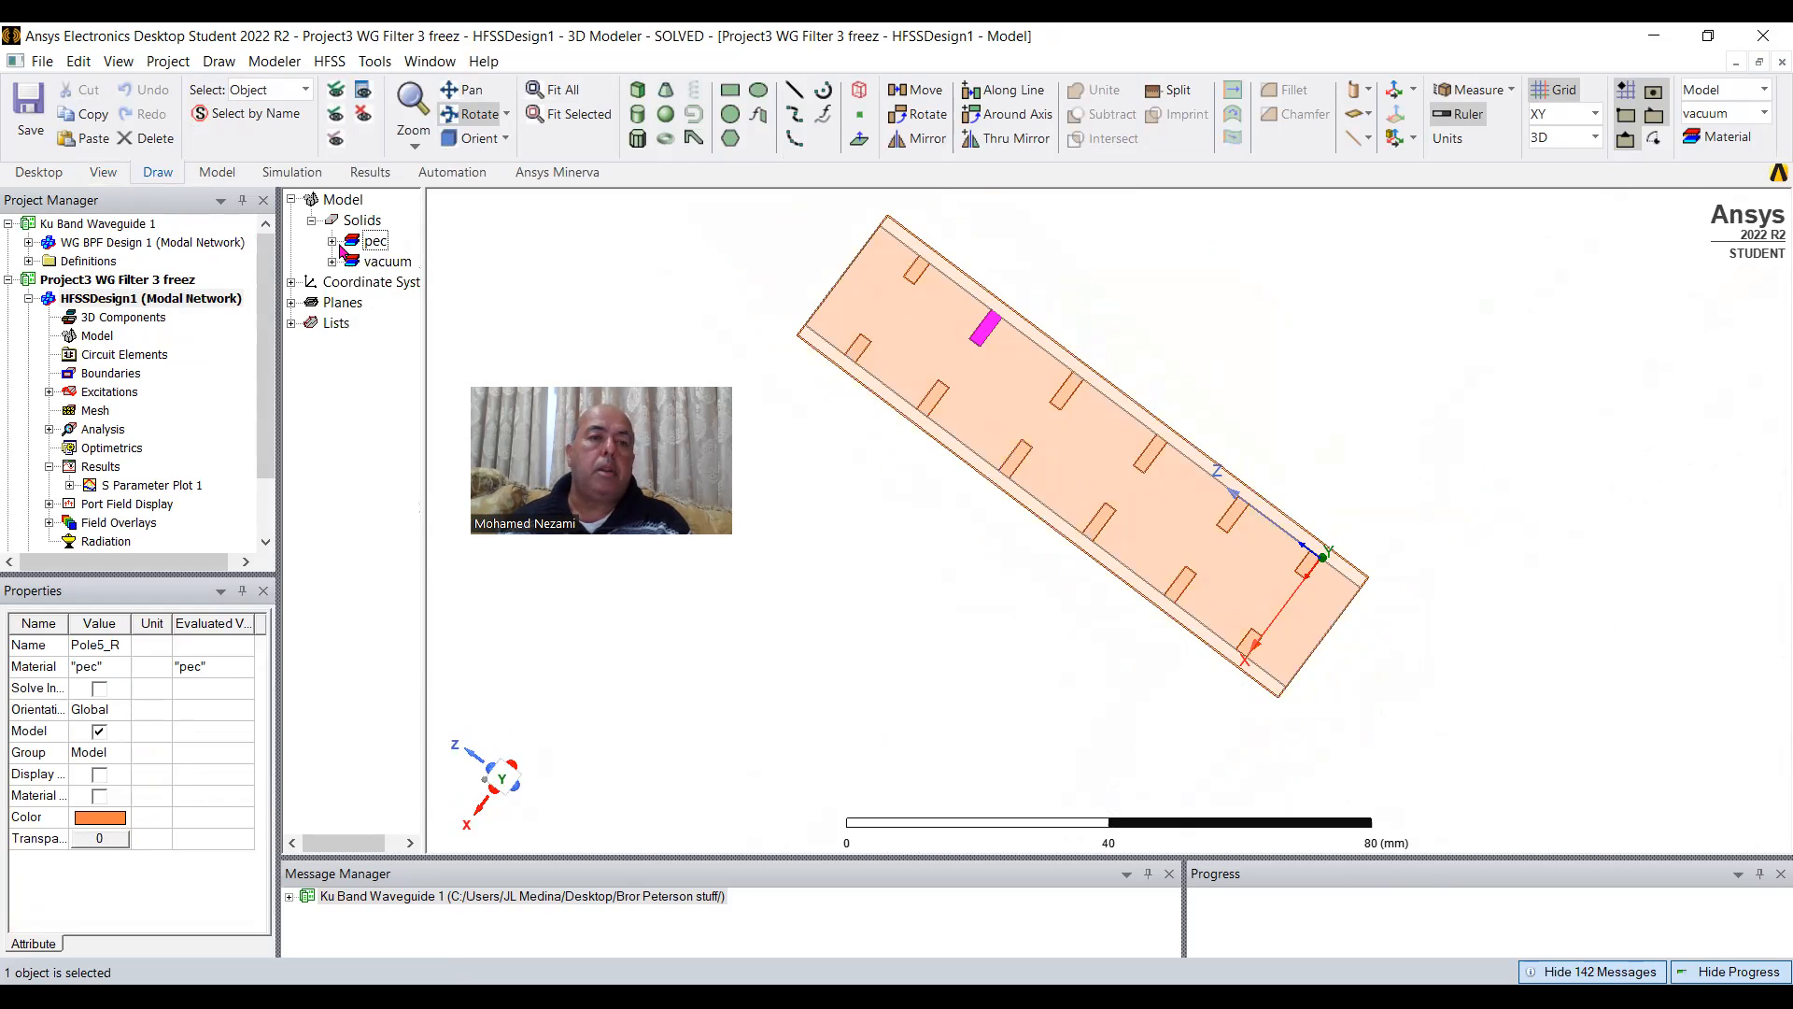
Review the local variables in the design properties of HFSSDesign1 without changing them.
click(430, 63)
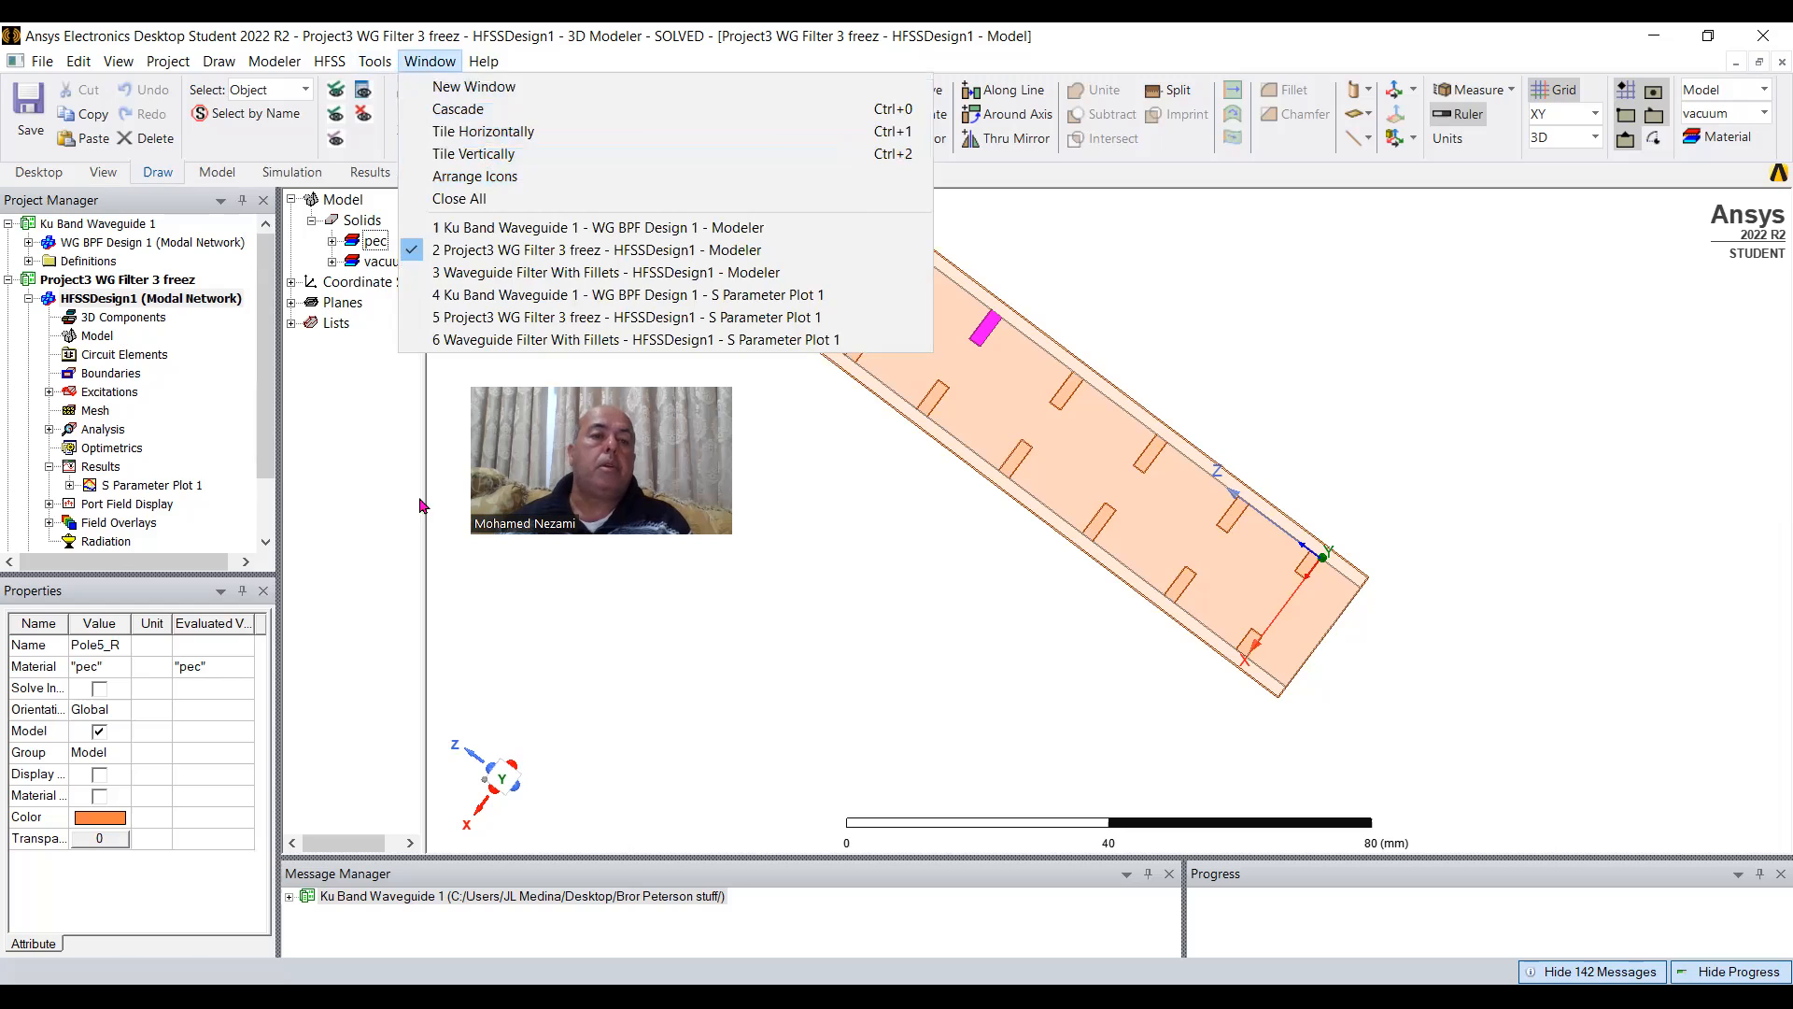
mouse_move(331, 63)
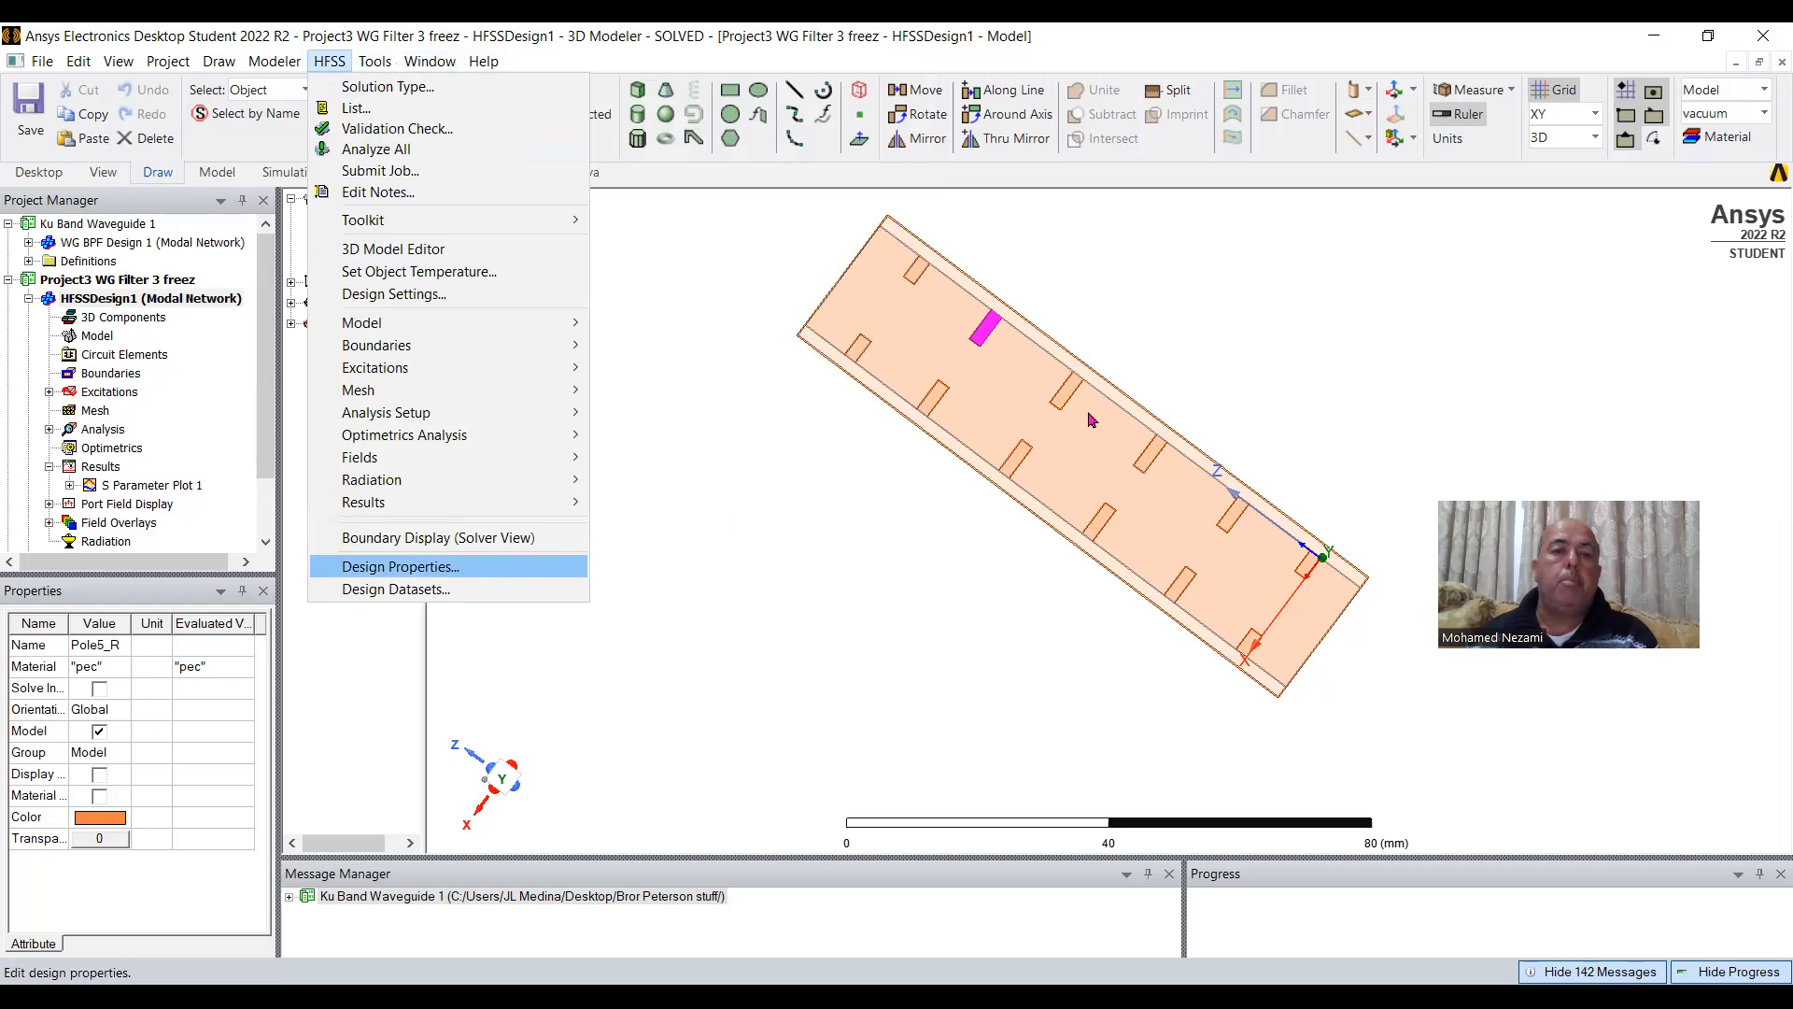
key(Return)
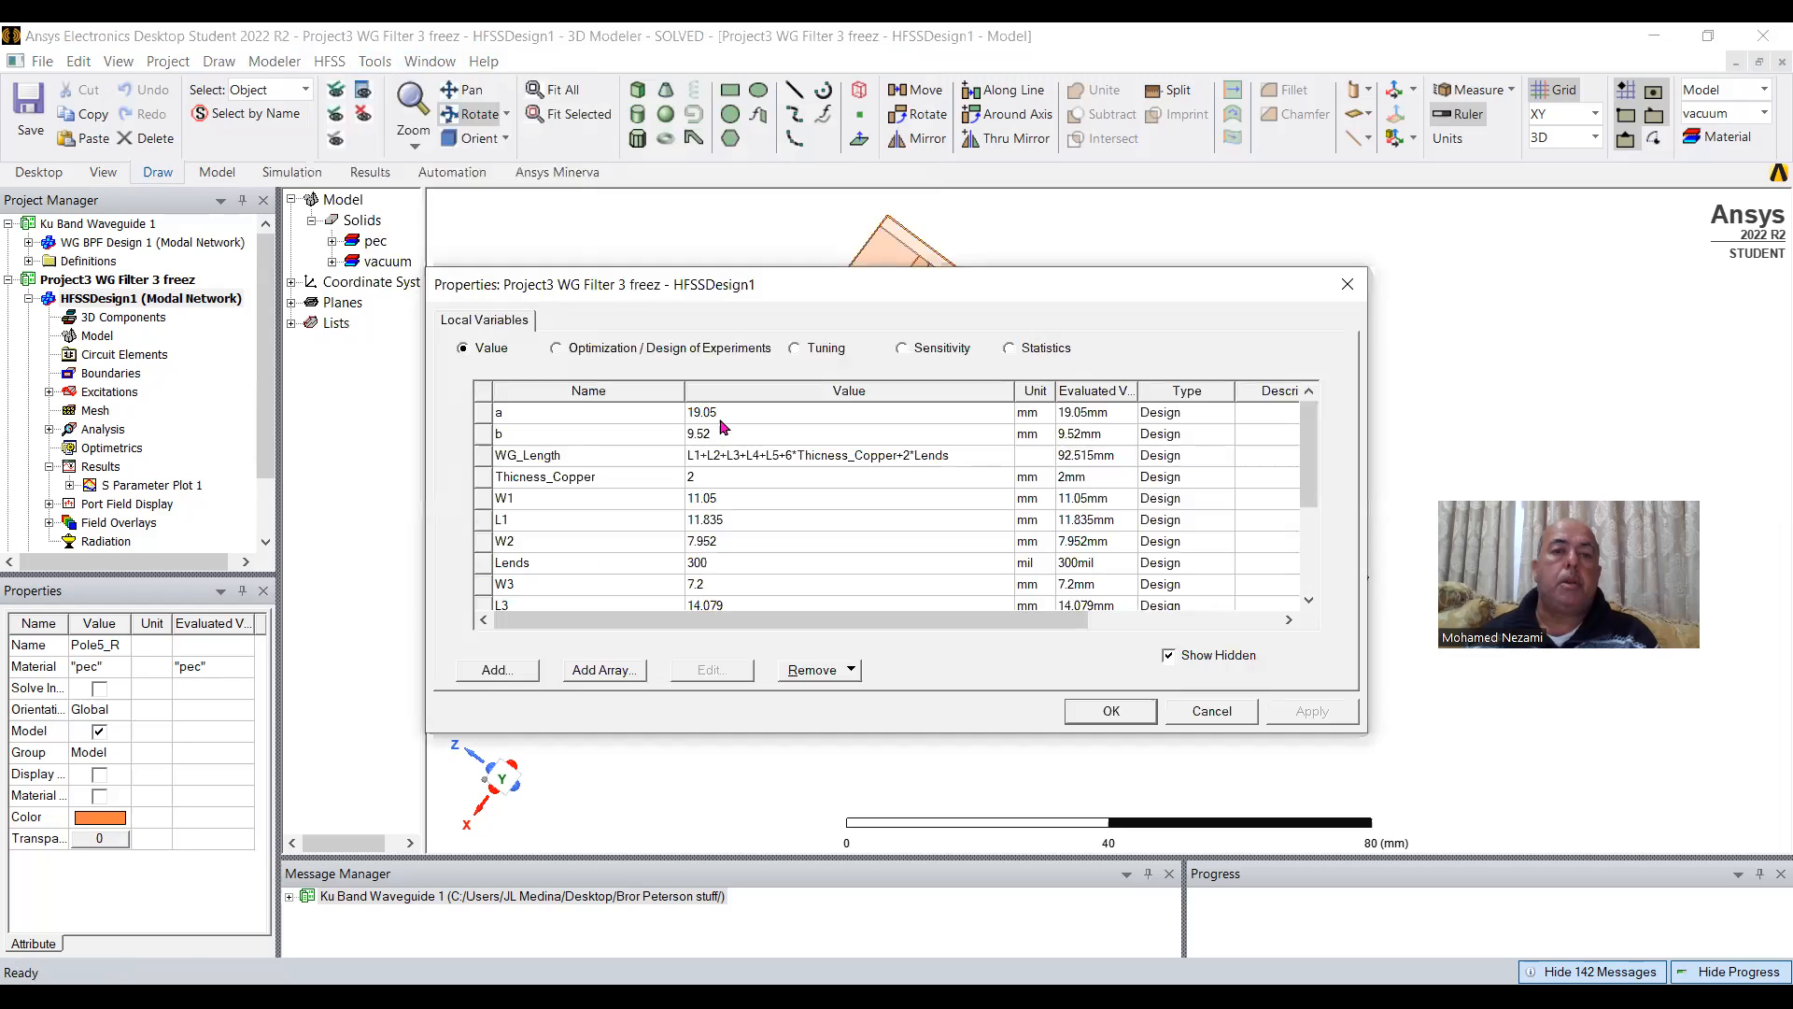
click(1348, 286)
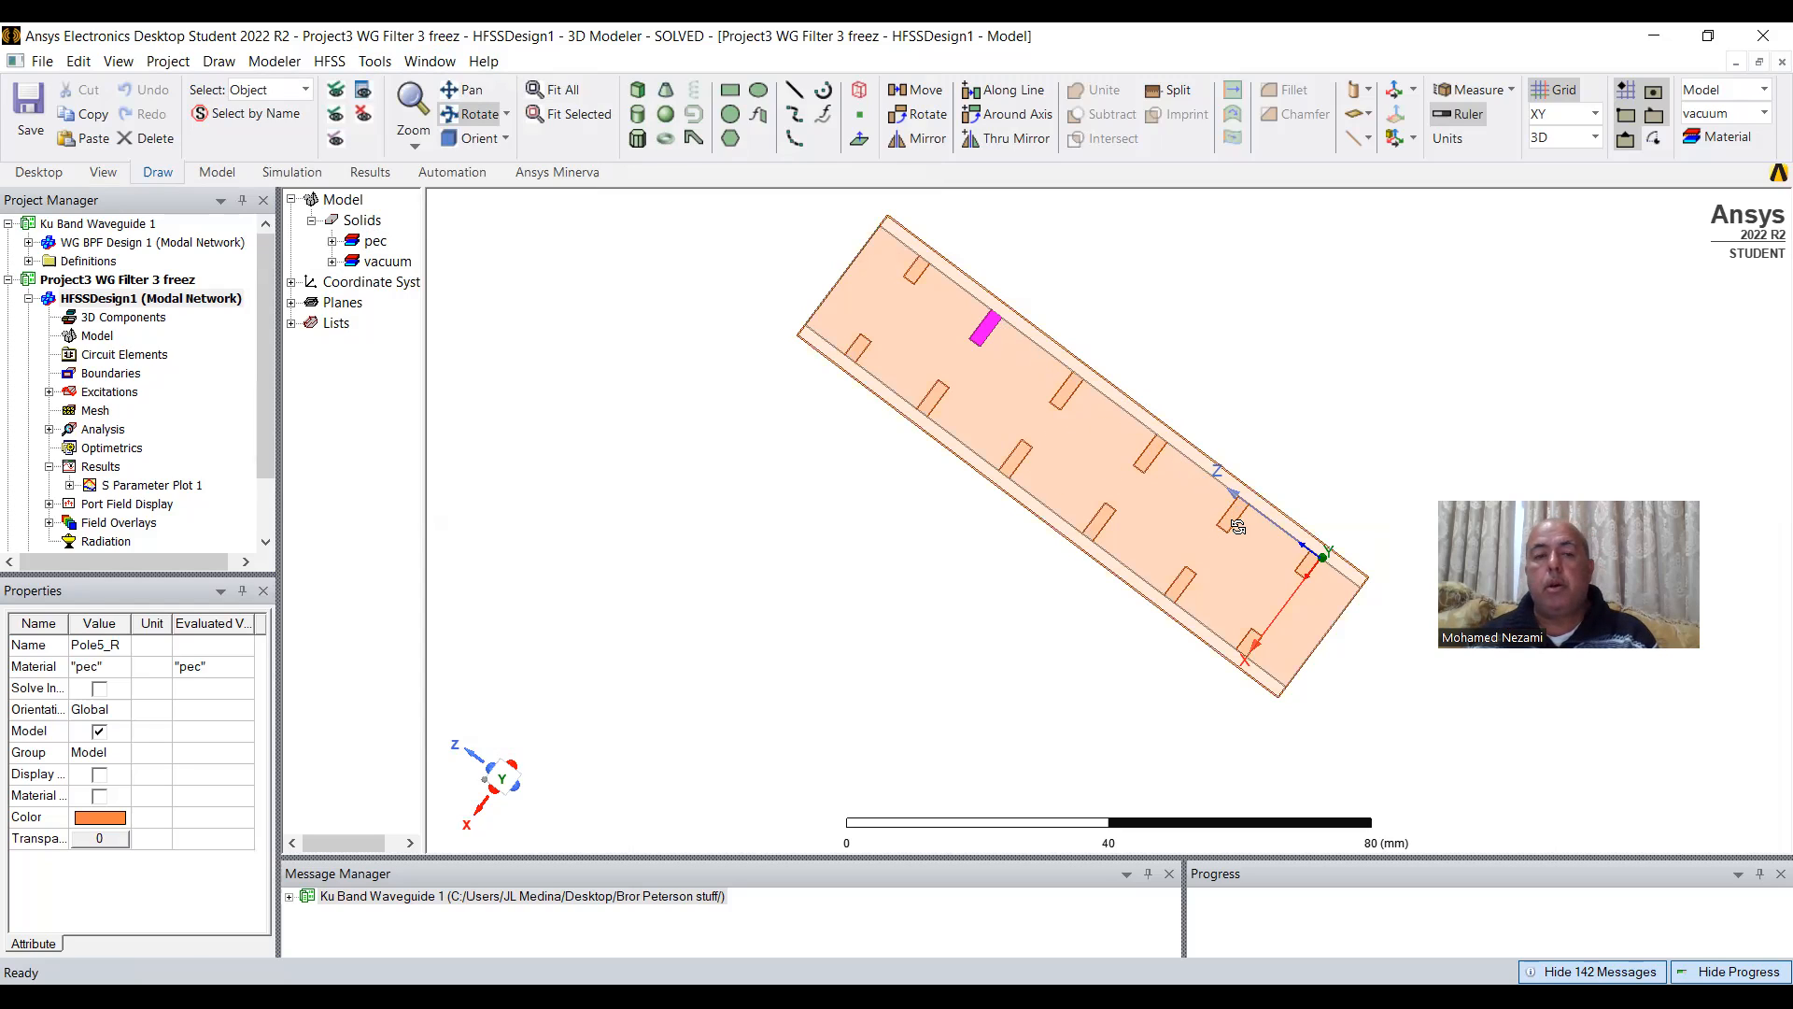
Open the filter's S Parameter Plot 1 and move the legend and marker table to free areas inside the graph.
drag(272, 367, 272, 398)
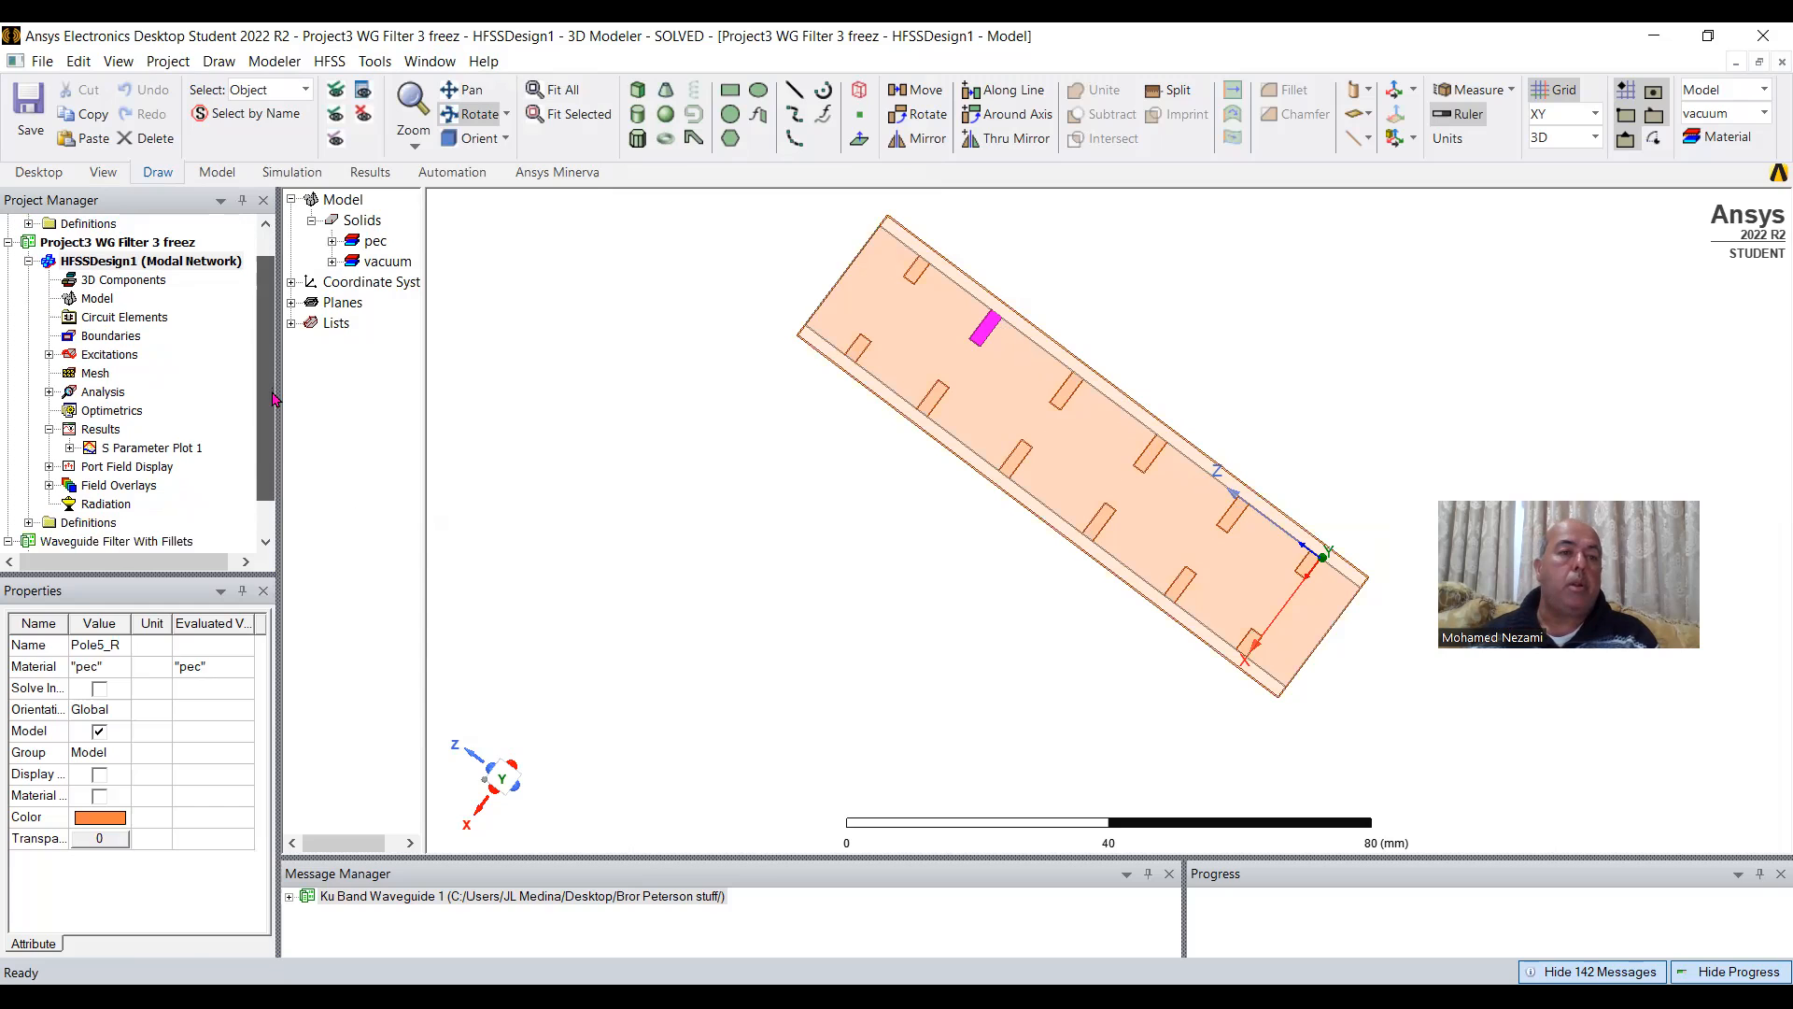
click(69, 448)
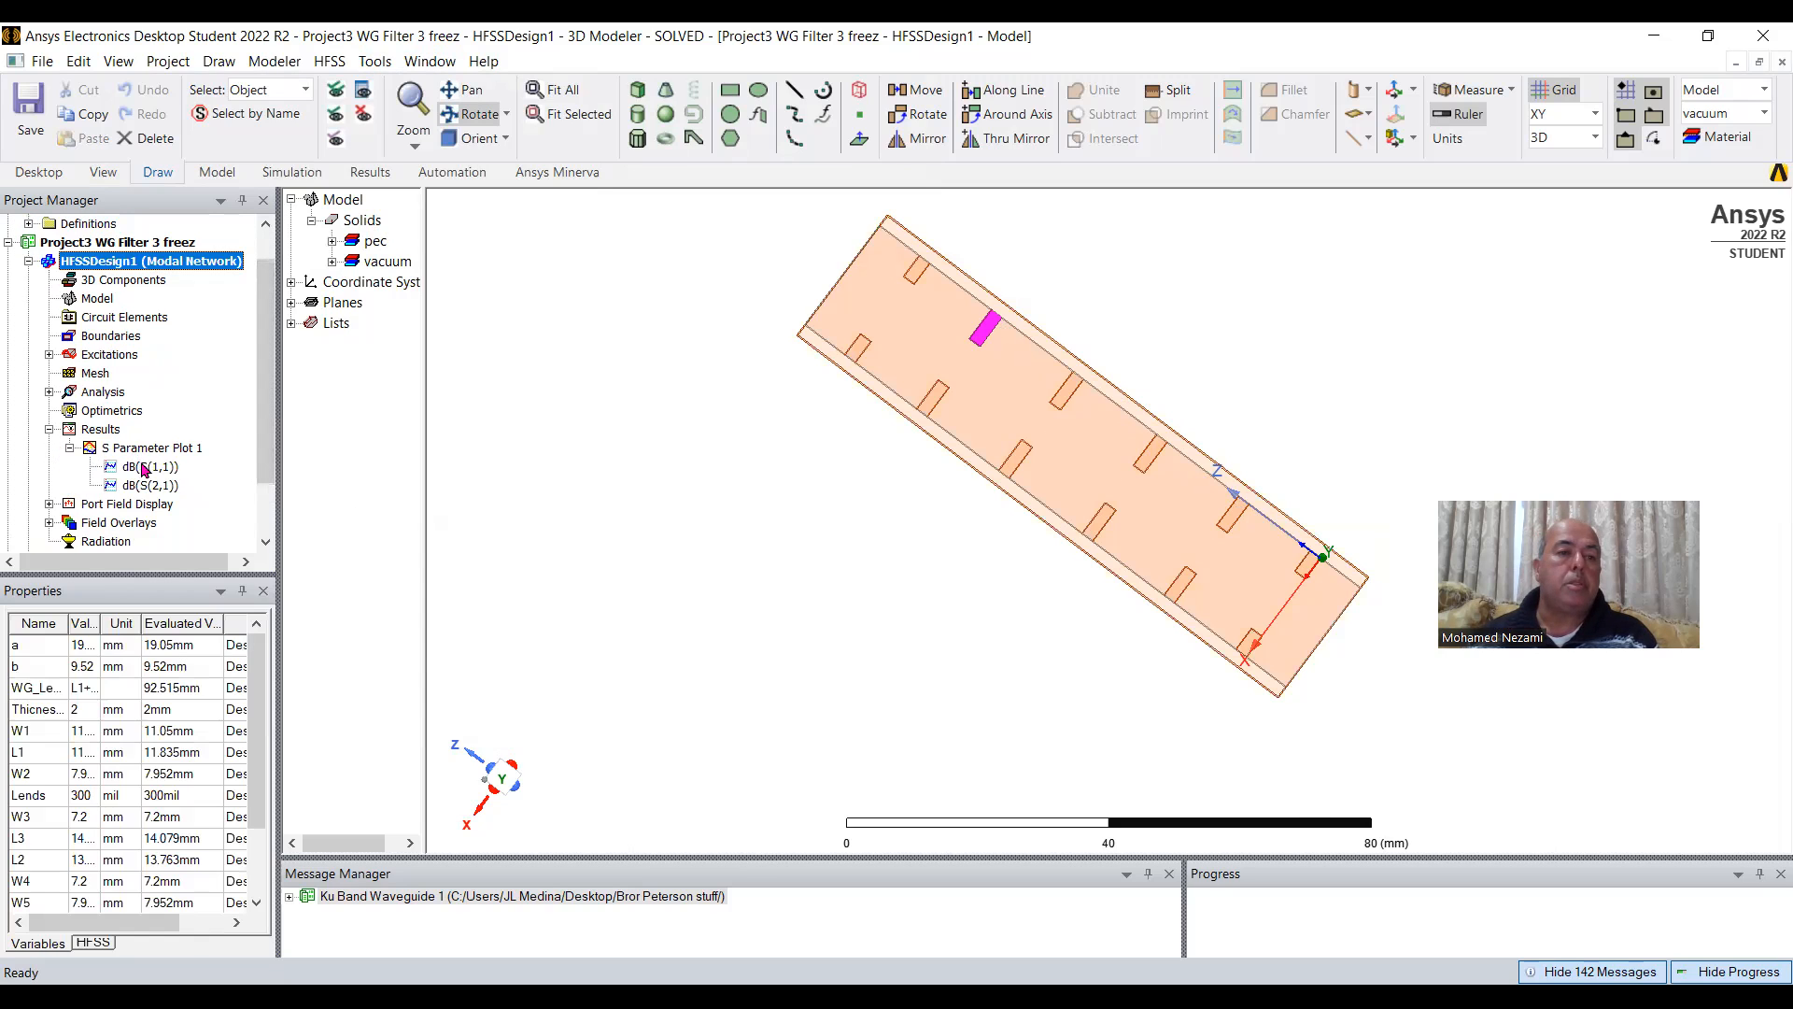
double_click(142, 466)
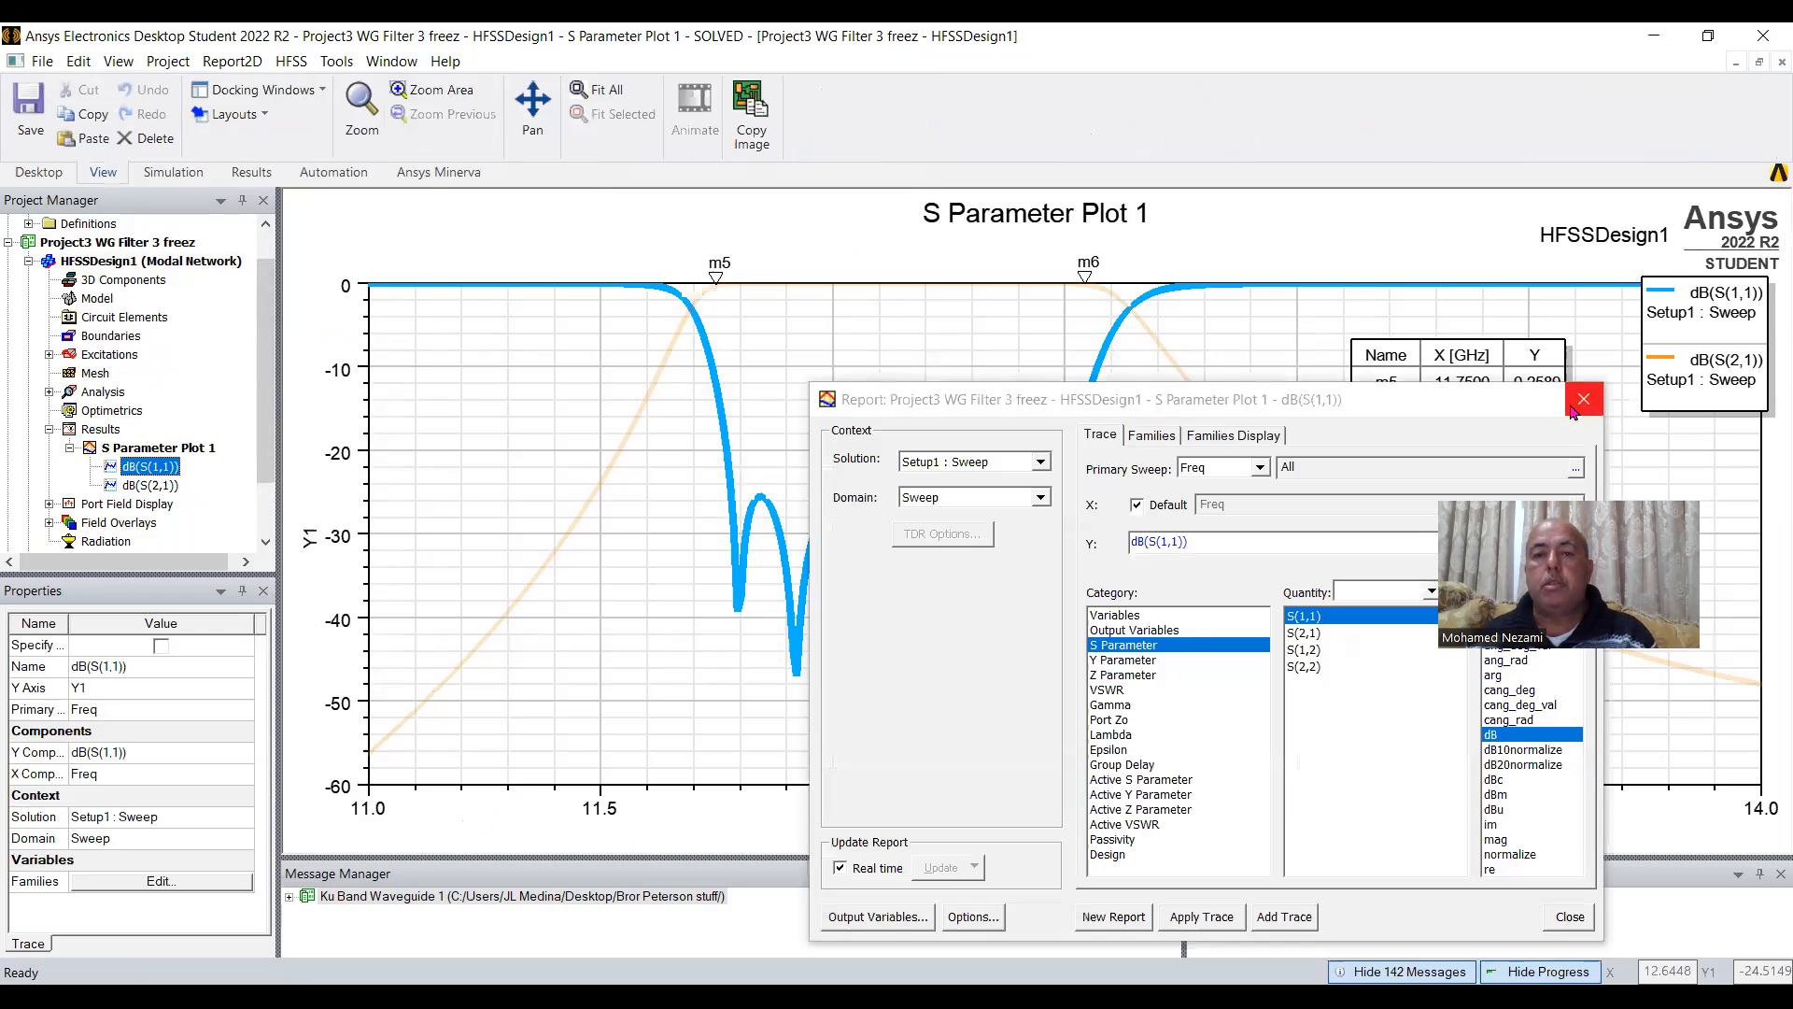
click(1585, 399)
drag(1690, 317, 1305, 636)
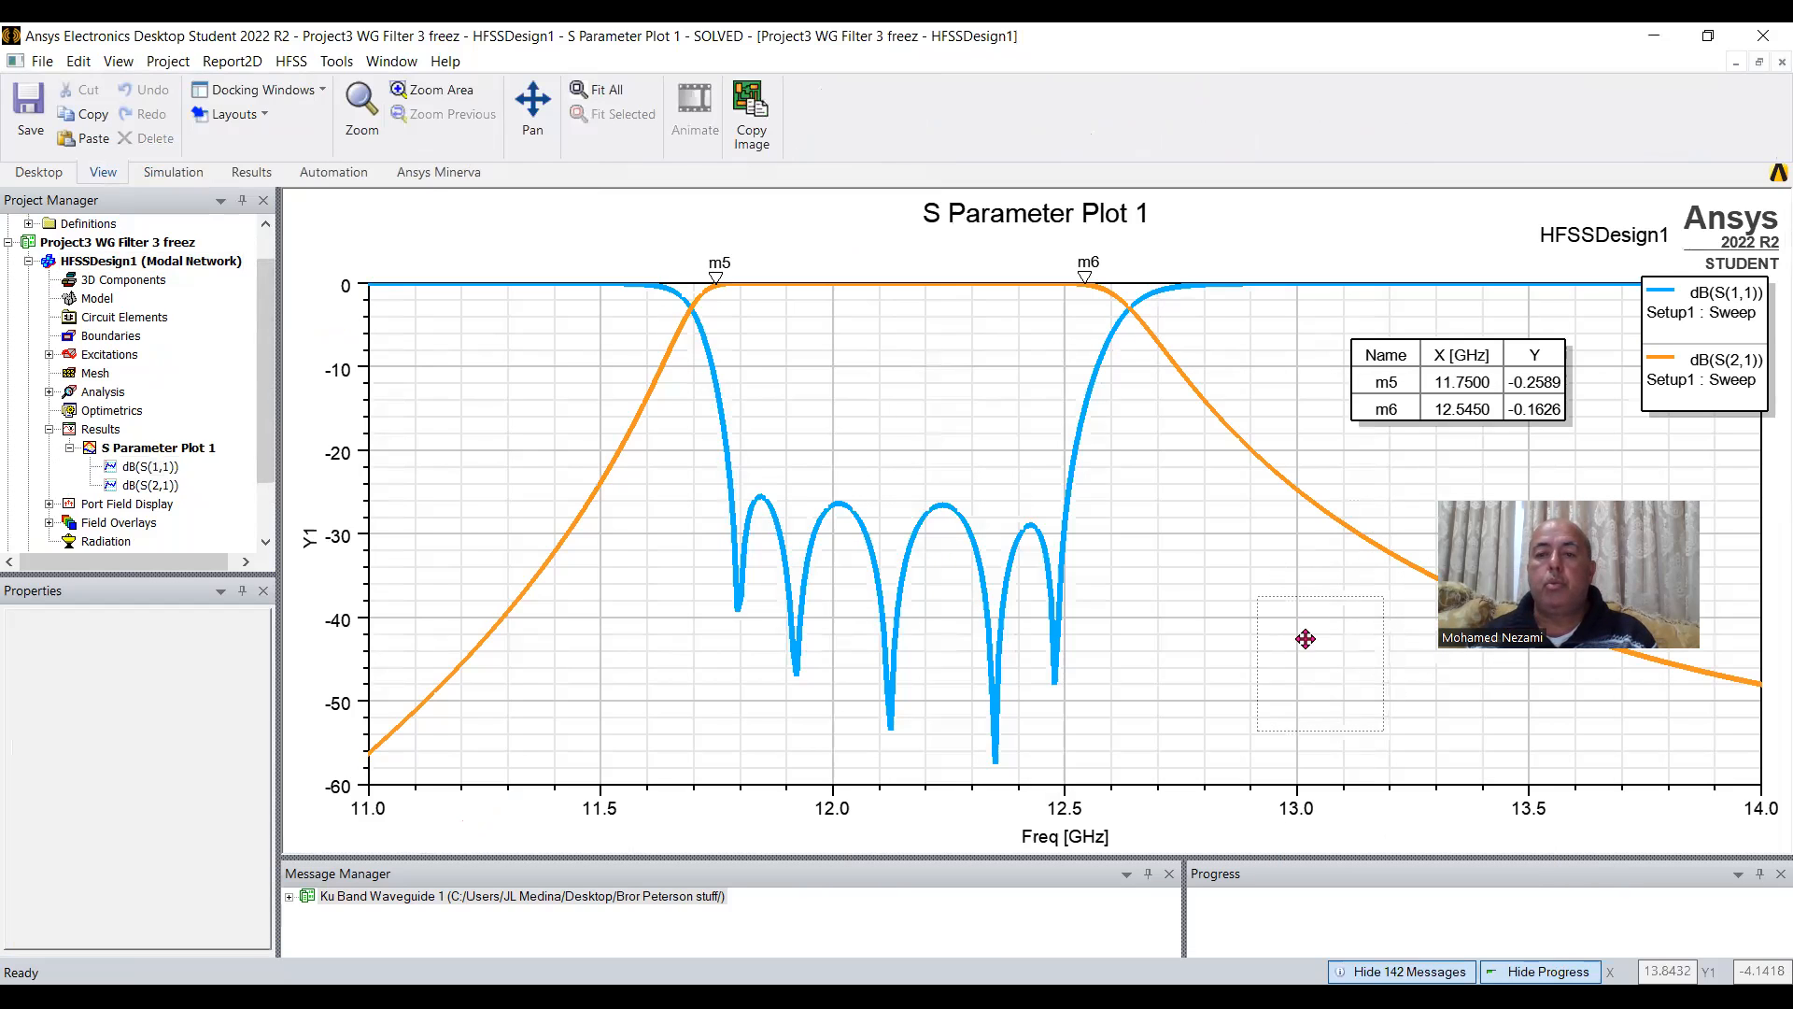
mouse_move(1396, 395)
mouse_down()
mouse_move(1261, 572)
mouse_move(1312, 412)
mouse_move(1339, 414)
mouse_up()
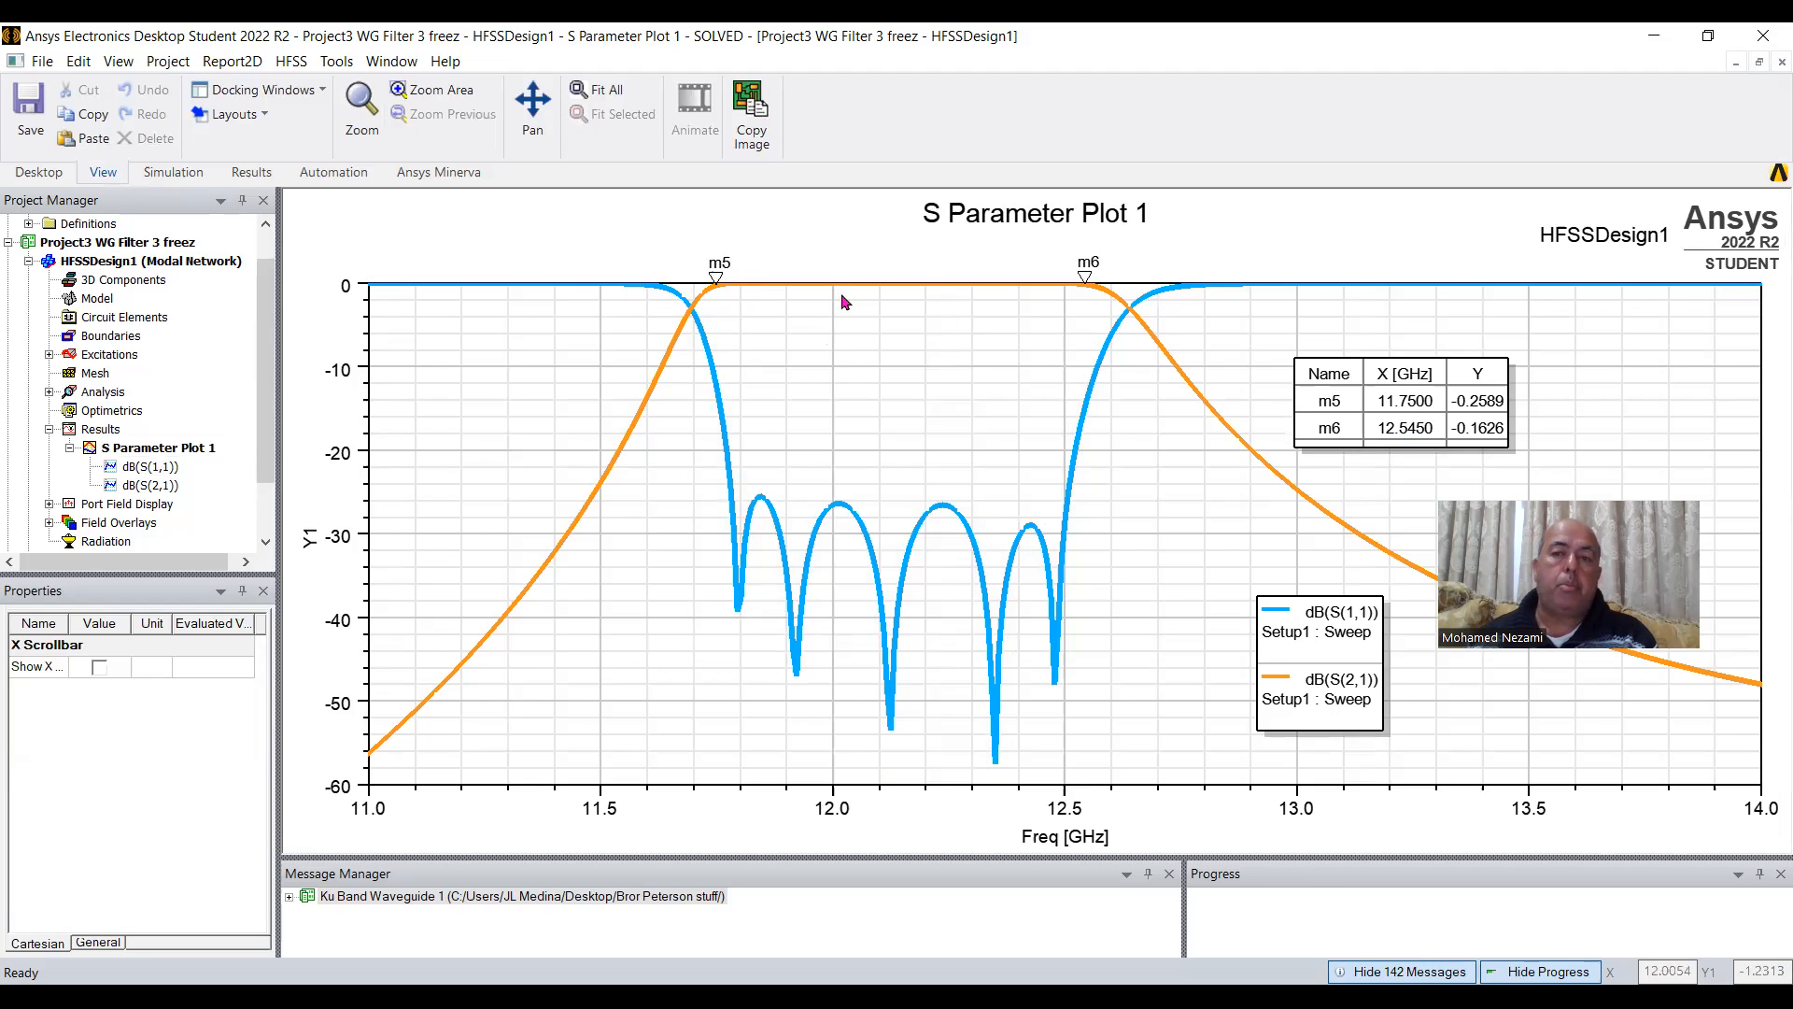
Display the Mag_E1 E-field overlay on the filter model and view it at an oblique angle.
drag(268, 362, 268, 411)
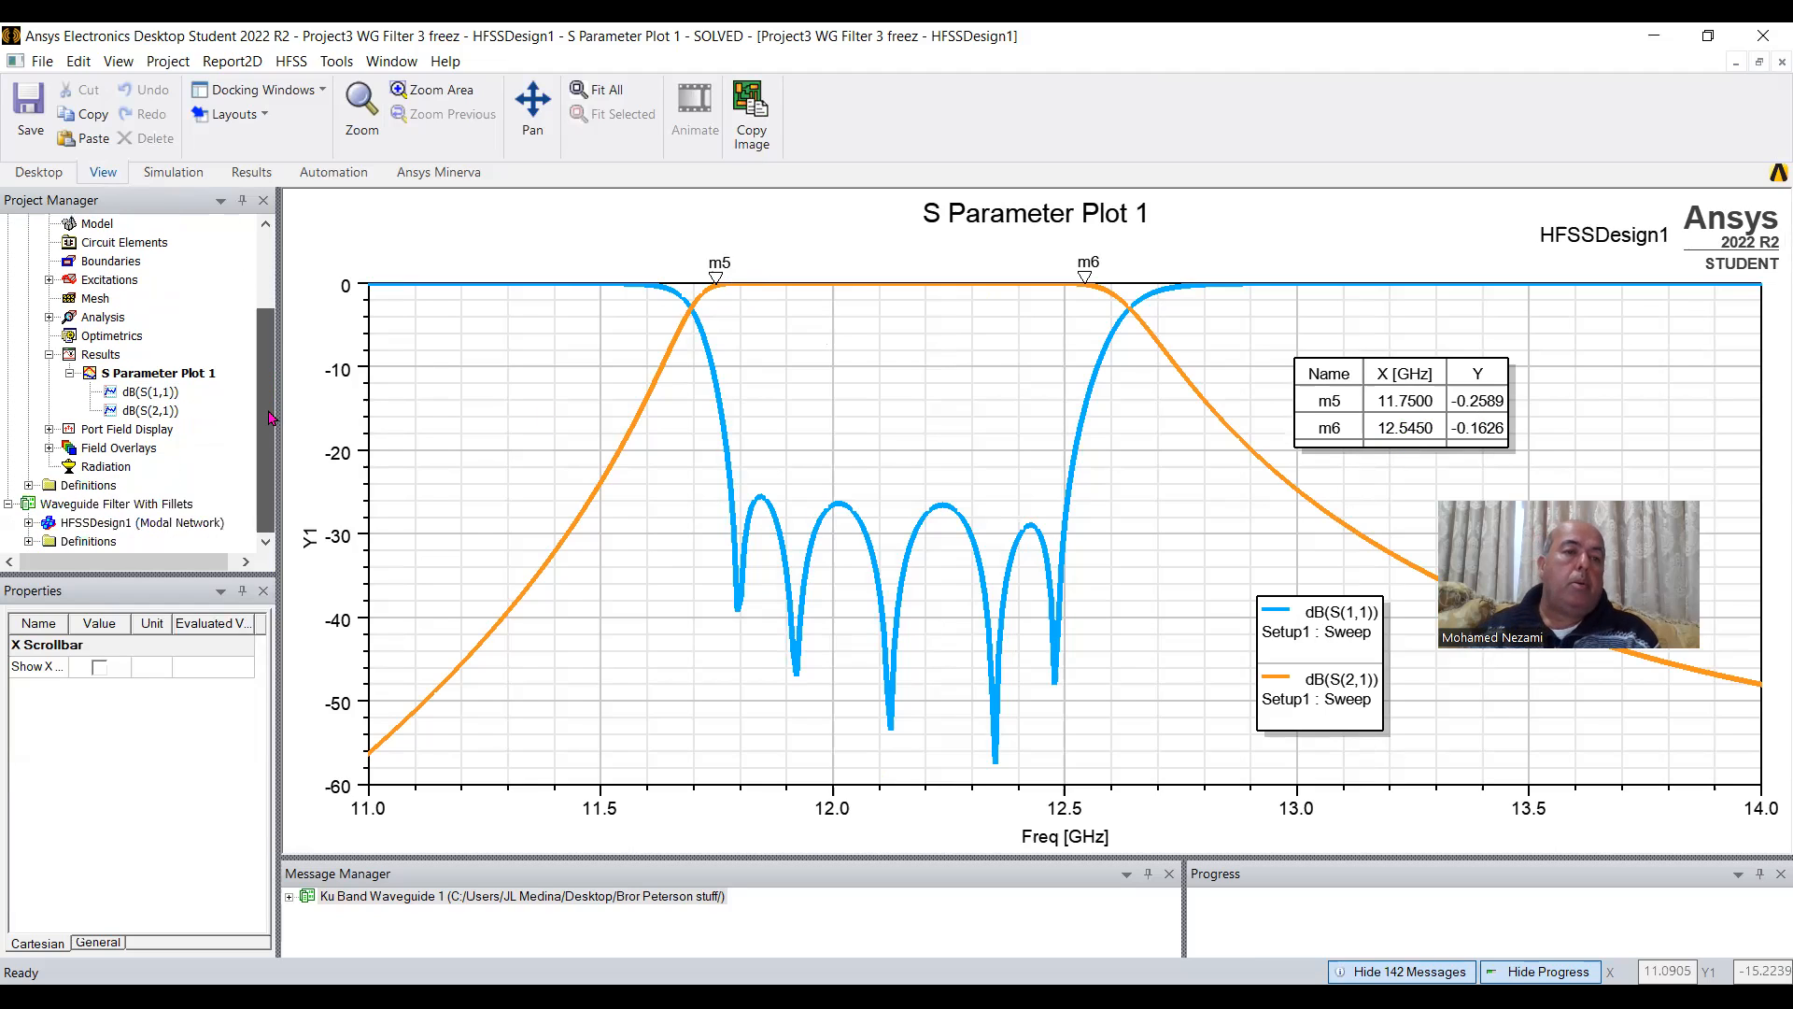
click(50, 448)
click(70, 466)
click(126, 486)
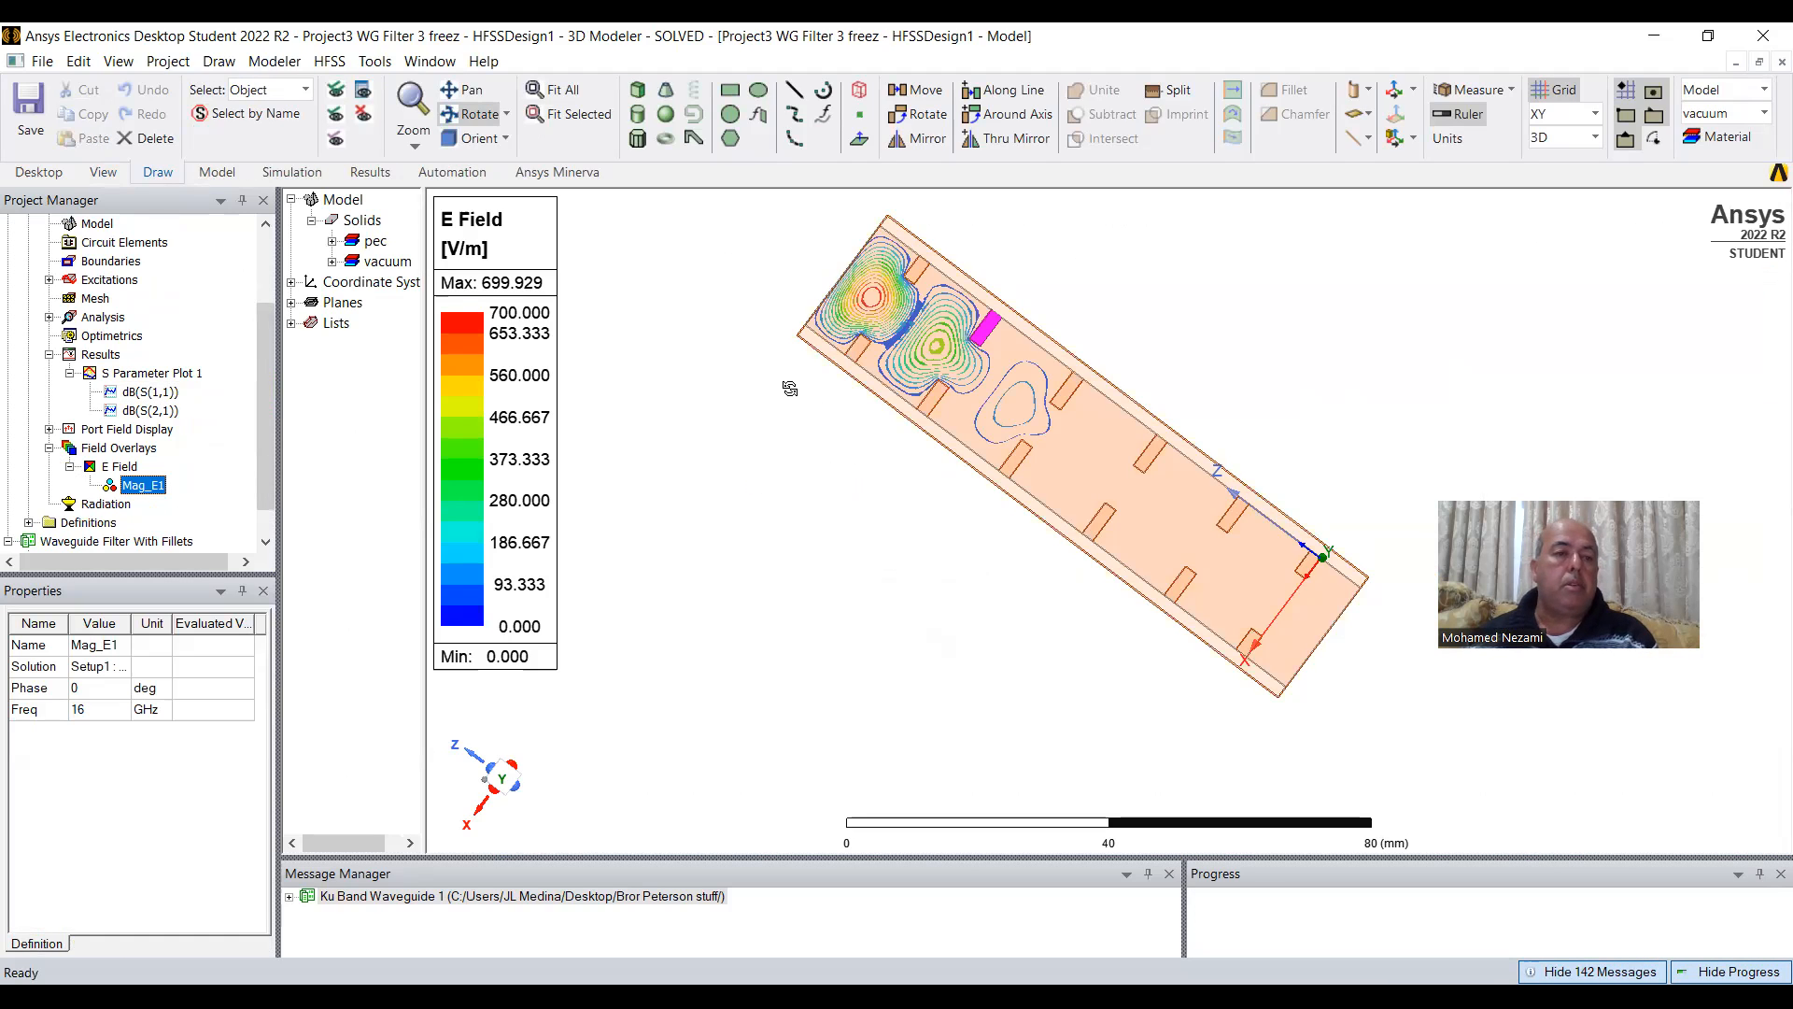
drag(897, 288, 1104, 499)
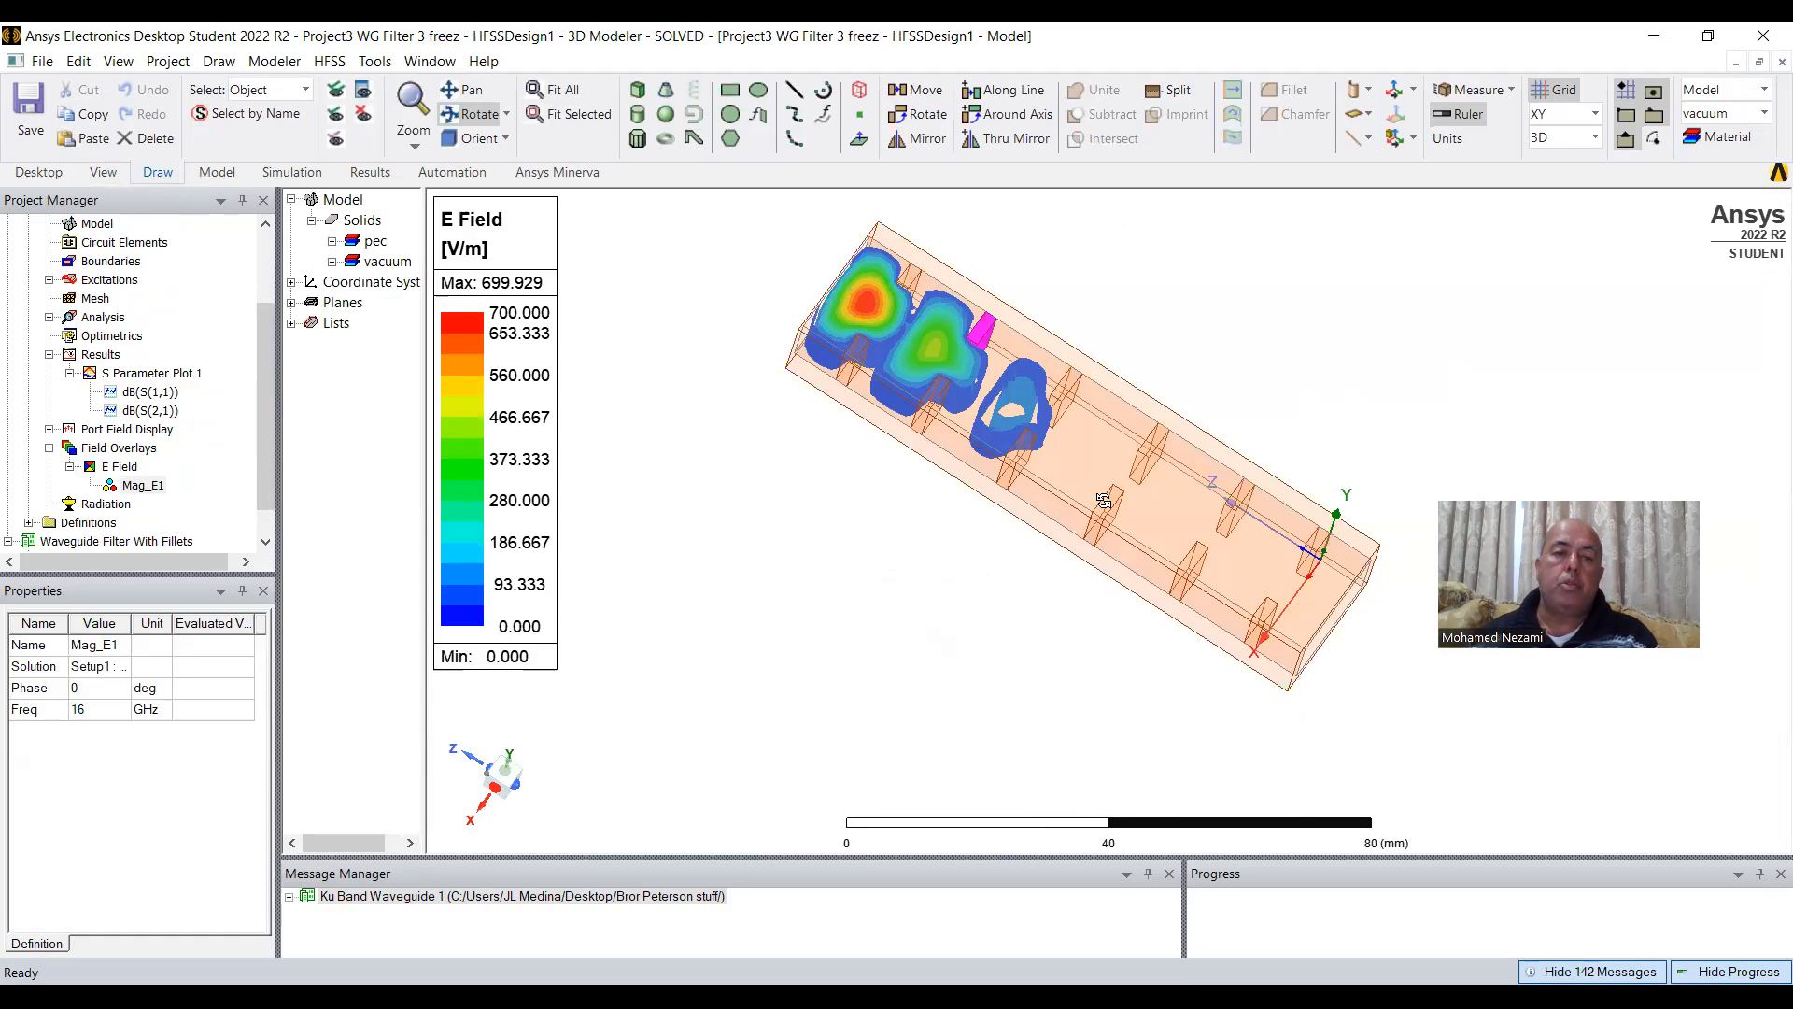
Modify the Mag_E1 field plot to use a frequency of 12 GHz.
click(140, 486)
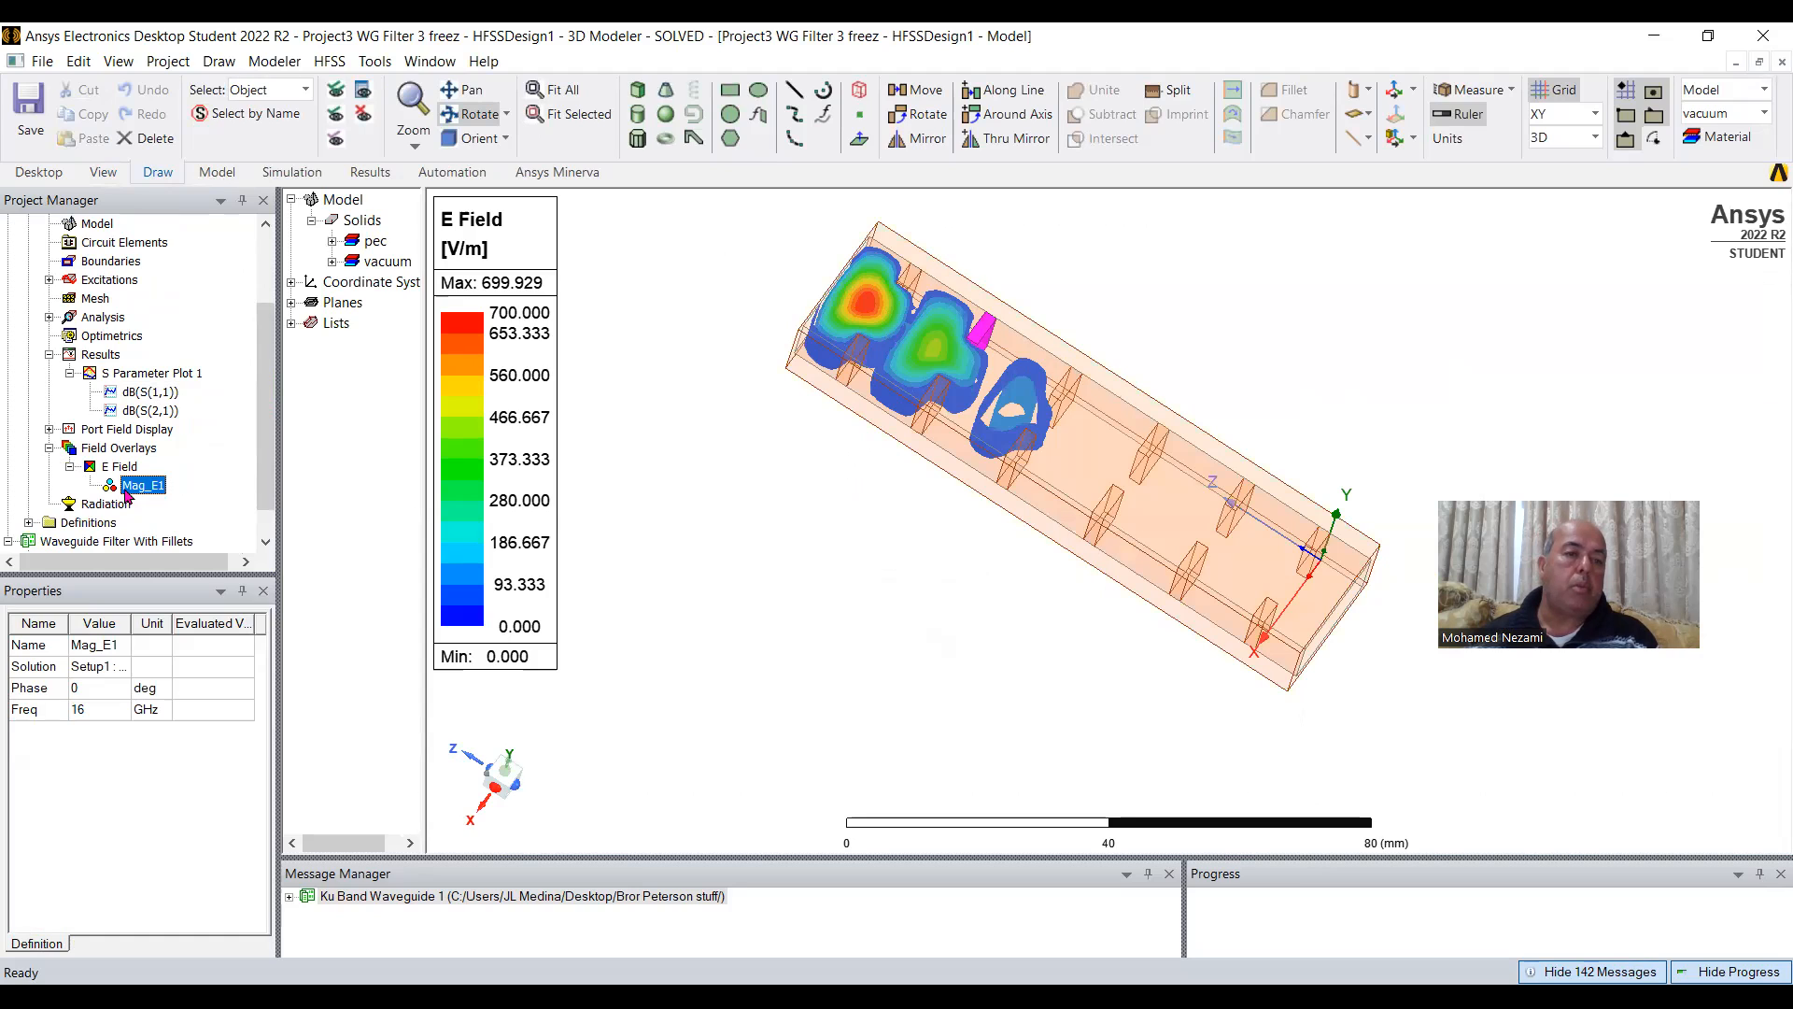
right_click(125, 488)
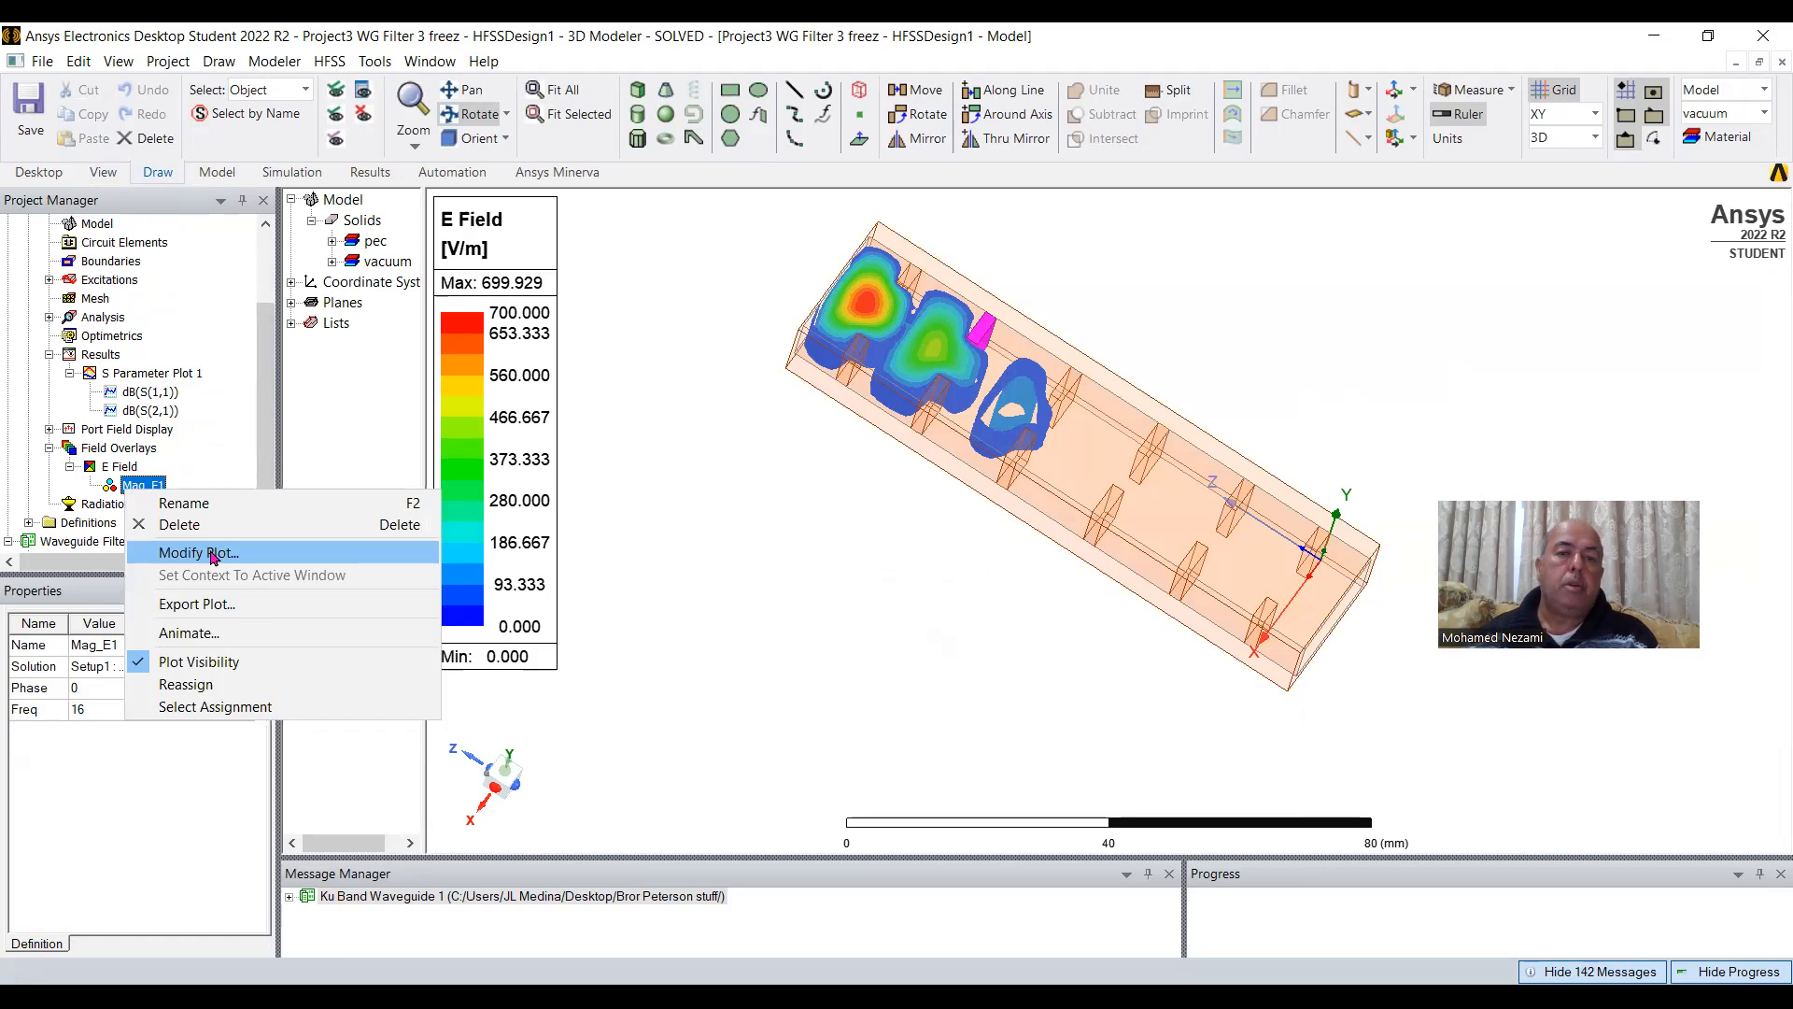
click(213, 555)
click(842, 544)
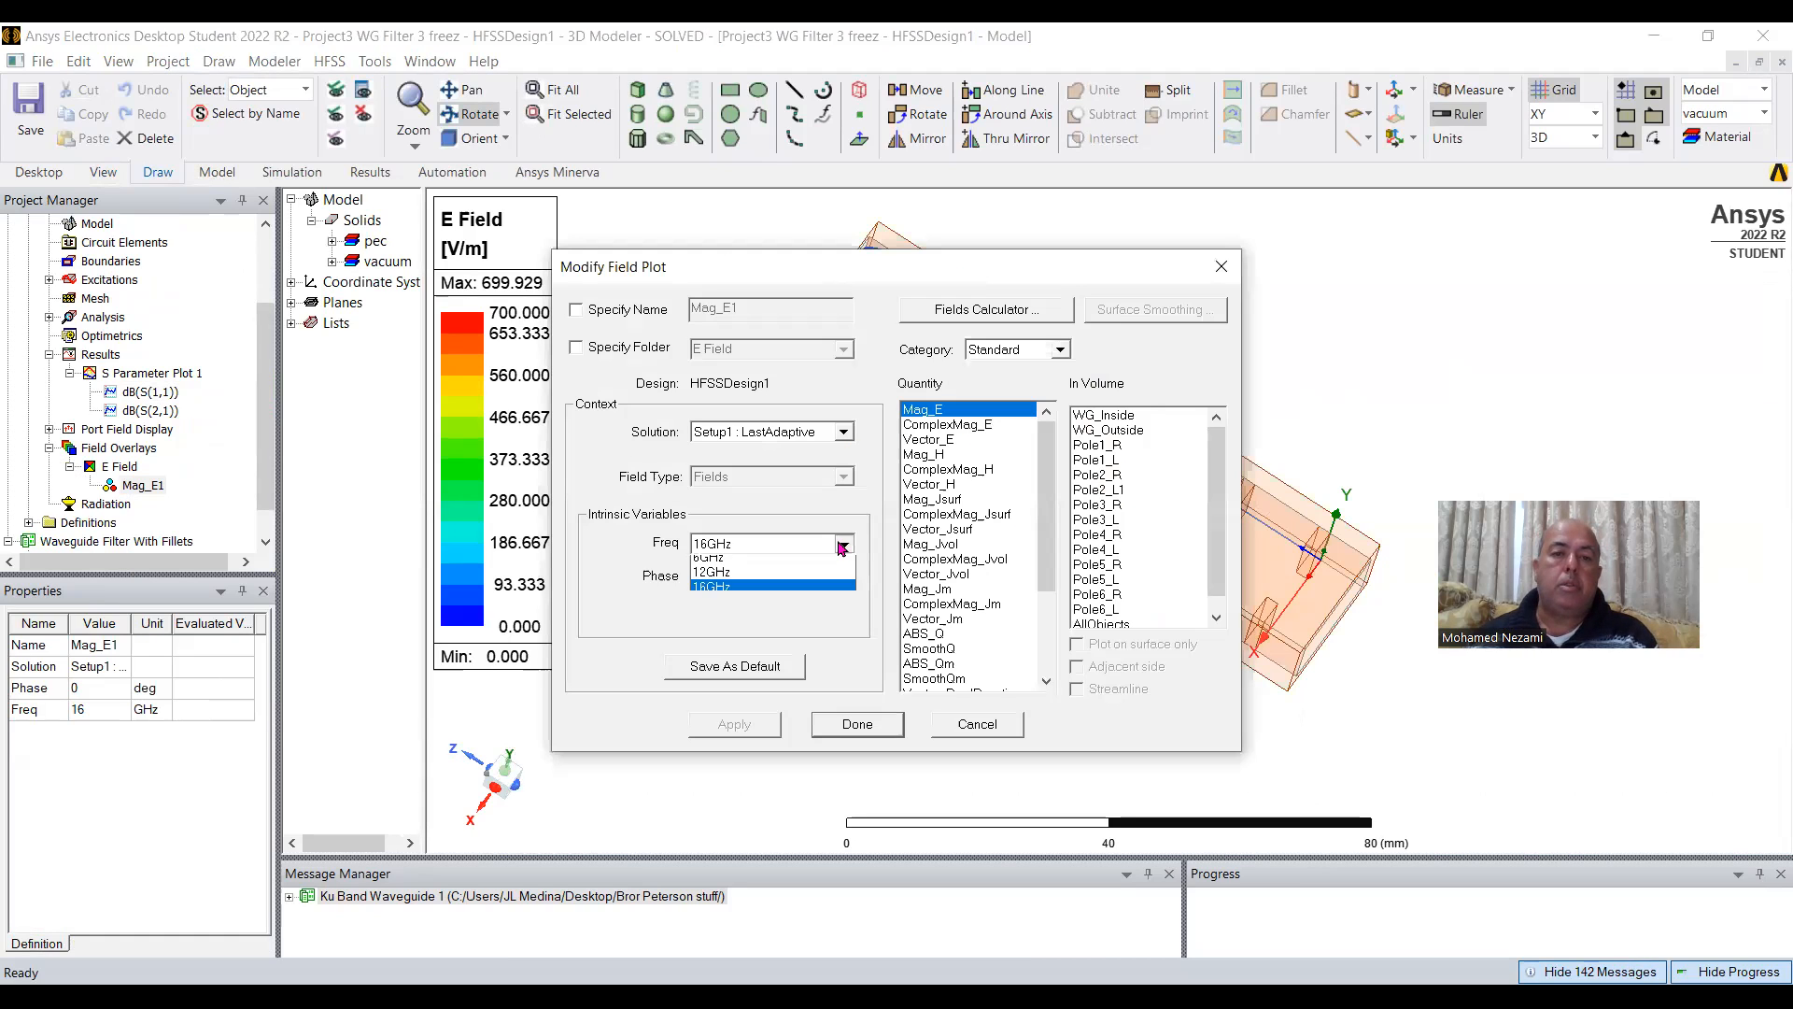
click(790, 580)
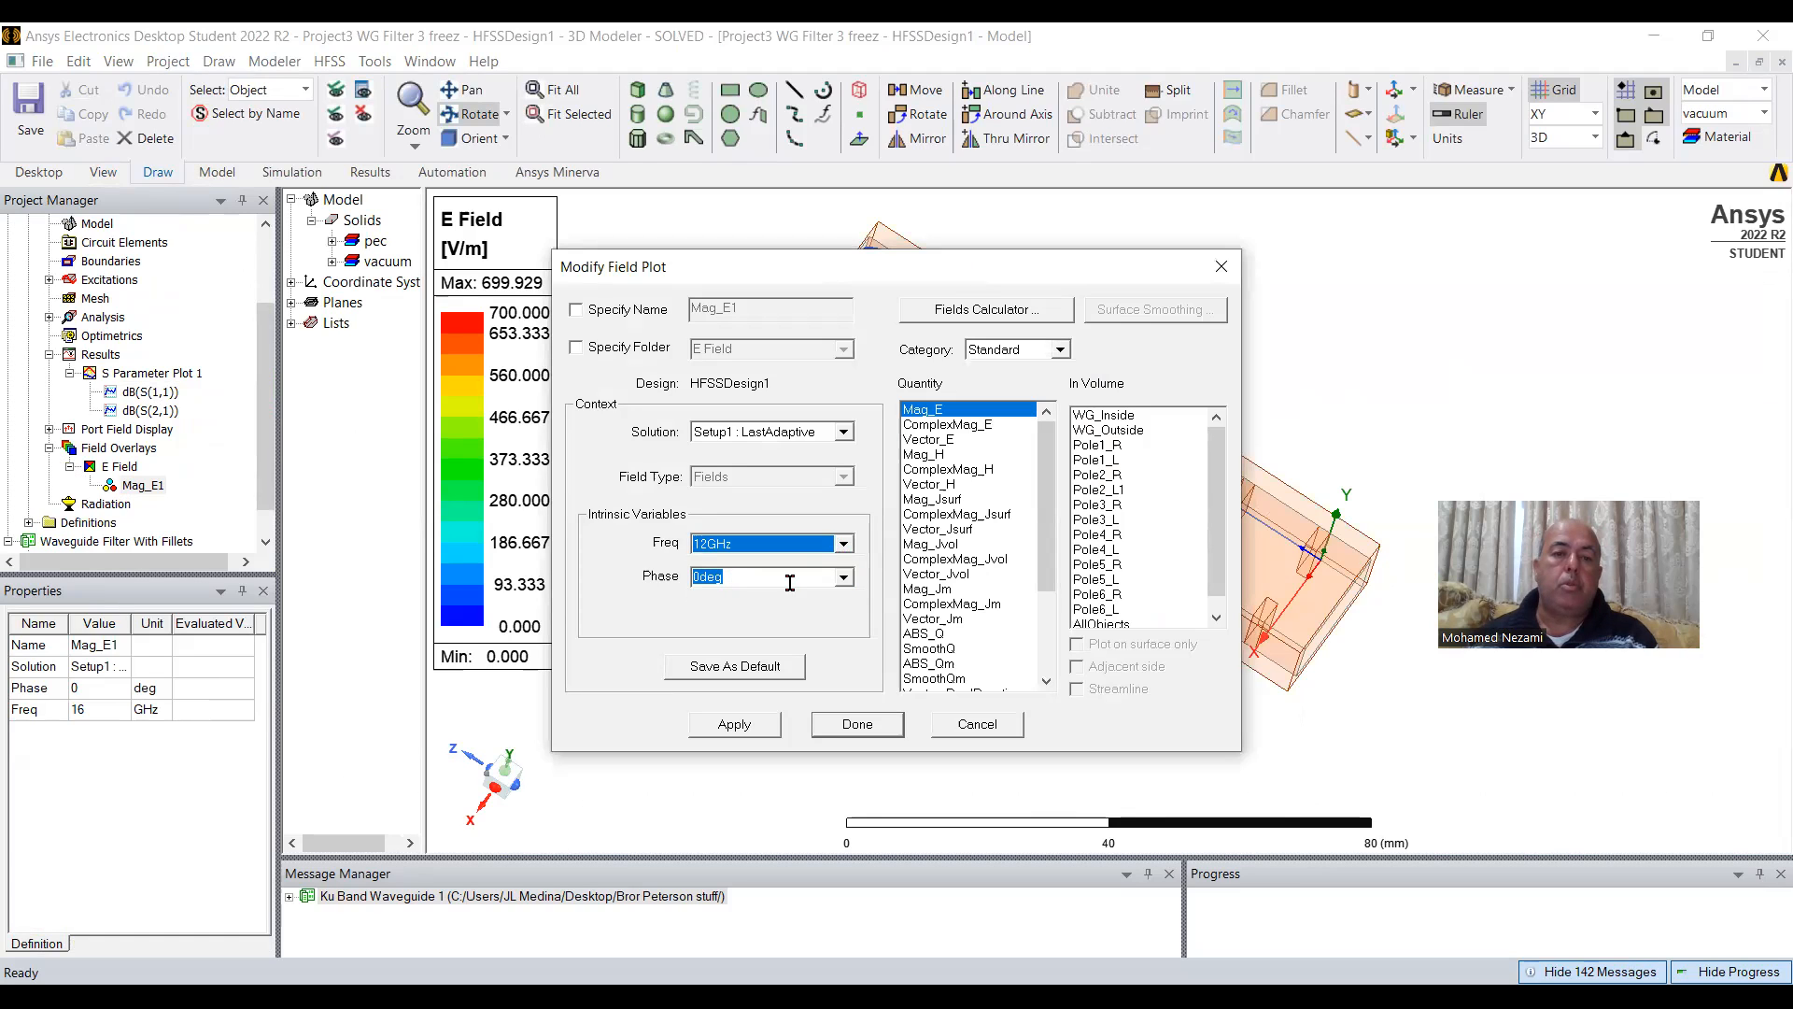
click(722, 729)
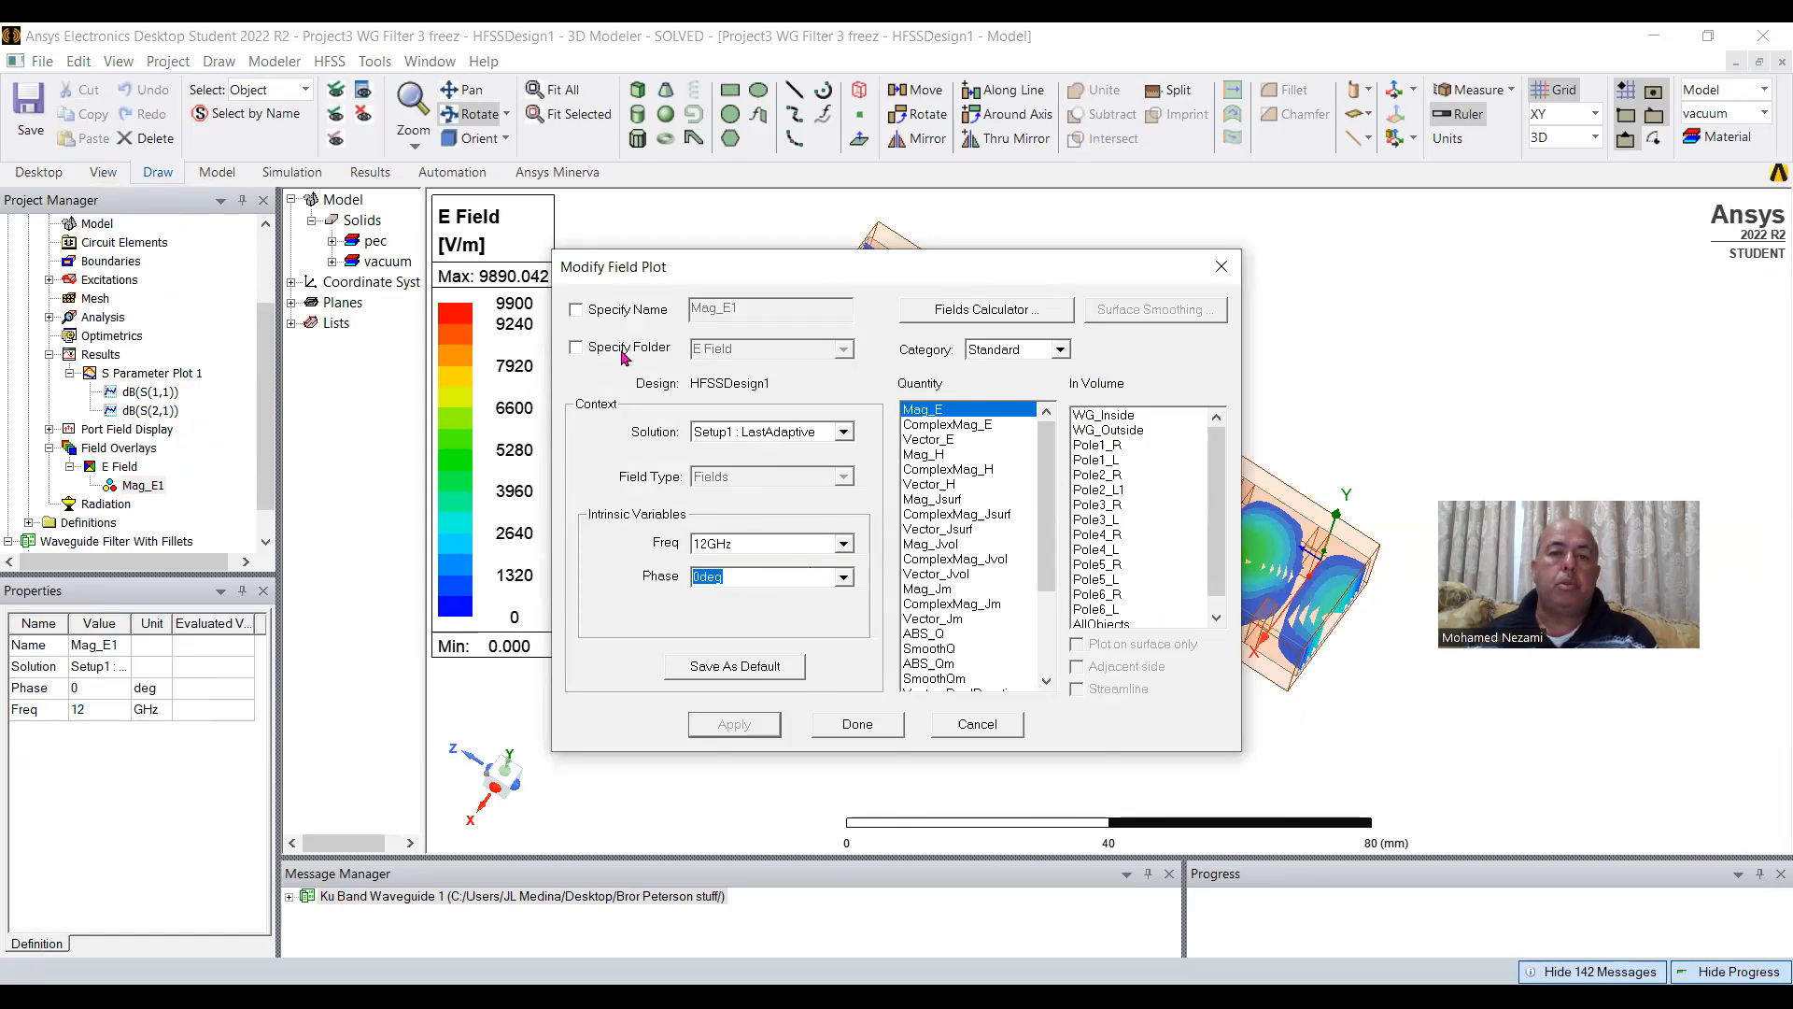
drag(972, 276, 621, 351)
click(870, 343)
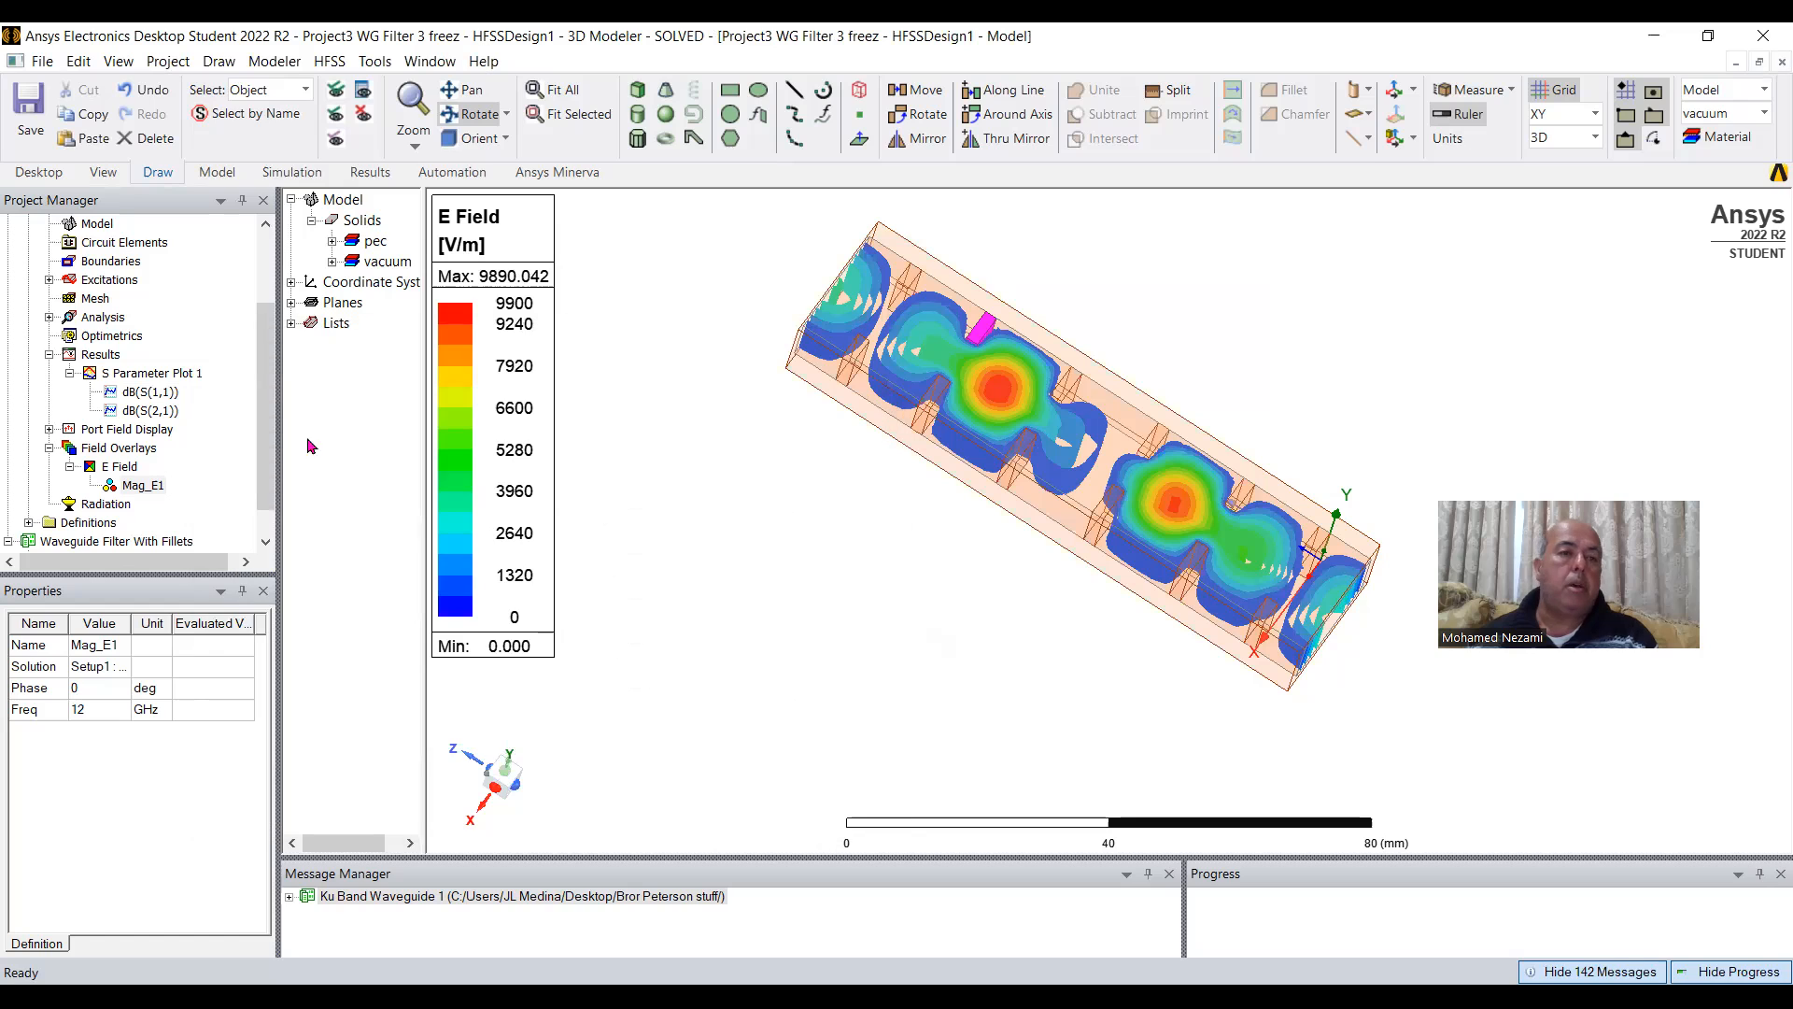
Check the dB(S(1,1)) trace in the S-parameter plot and start animating the Mag_E1 field plot.
double_click(156, 394)
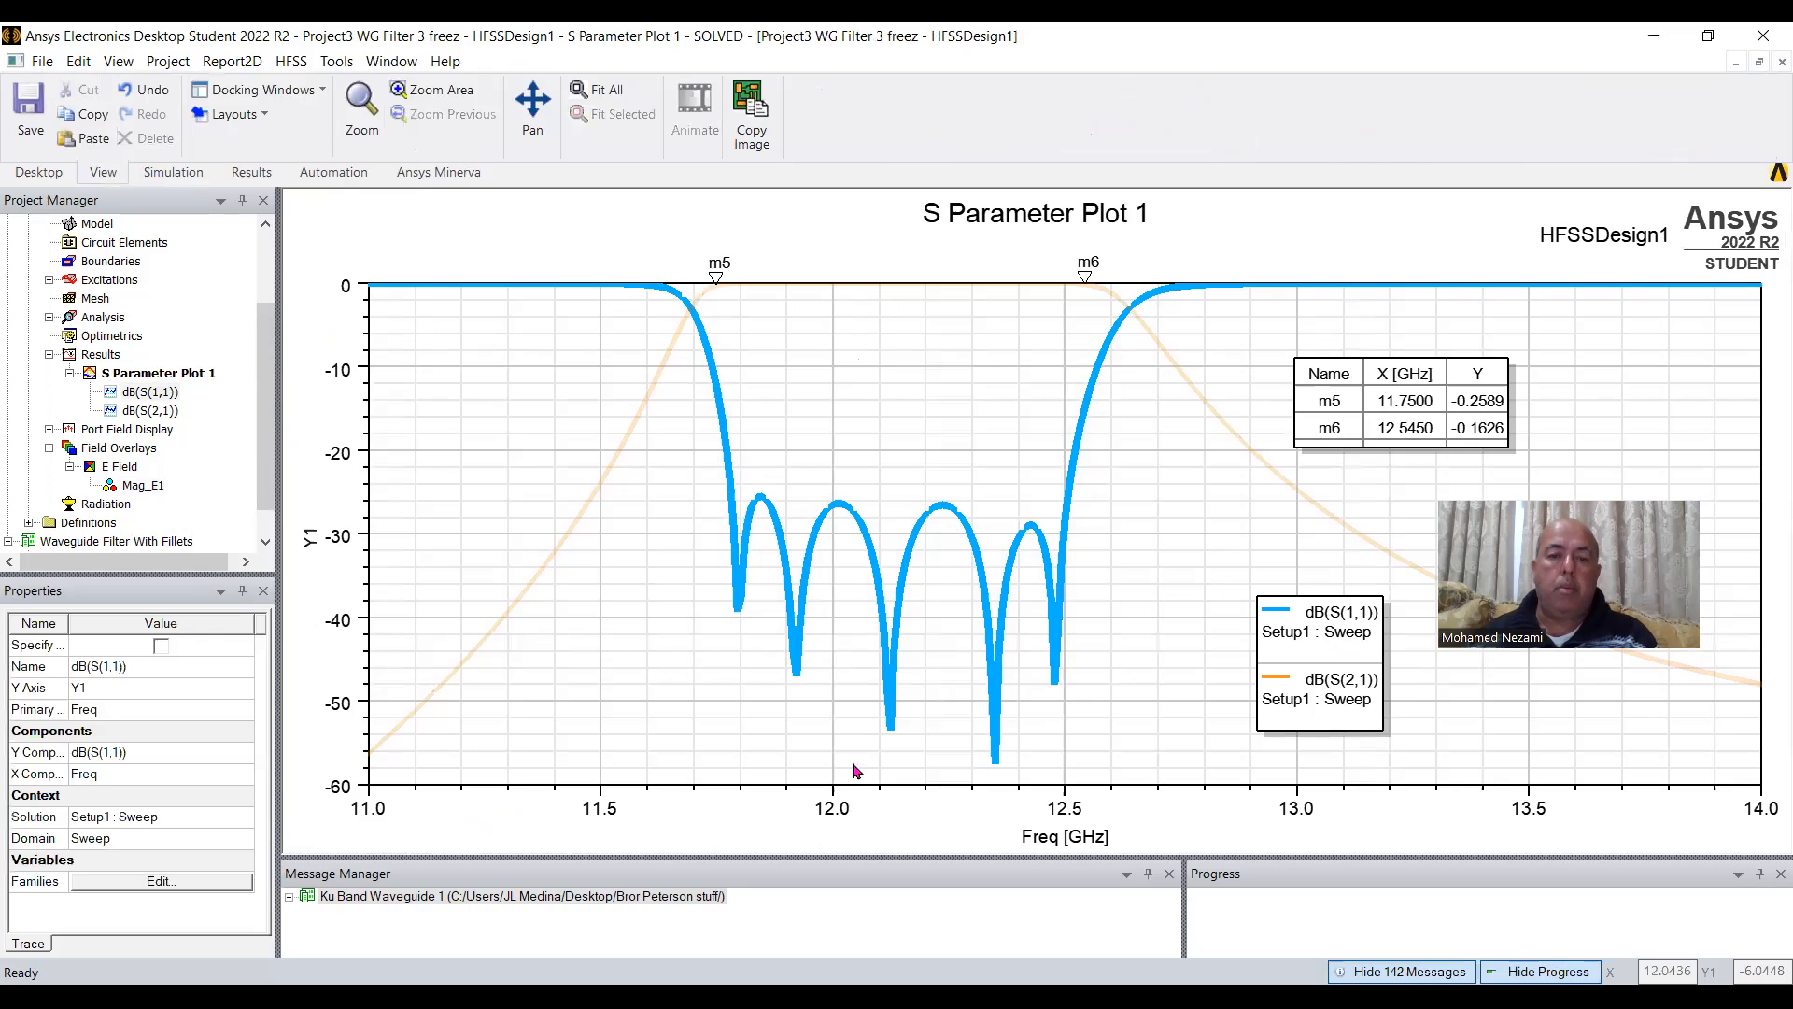
click(142, 486)
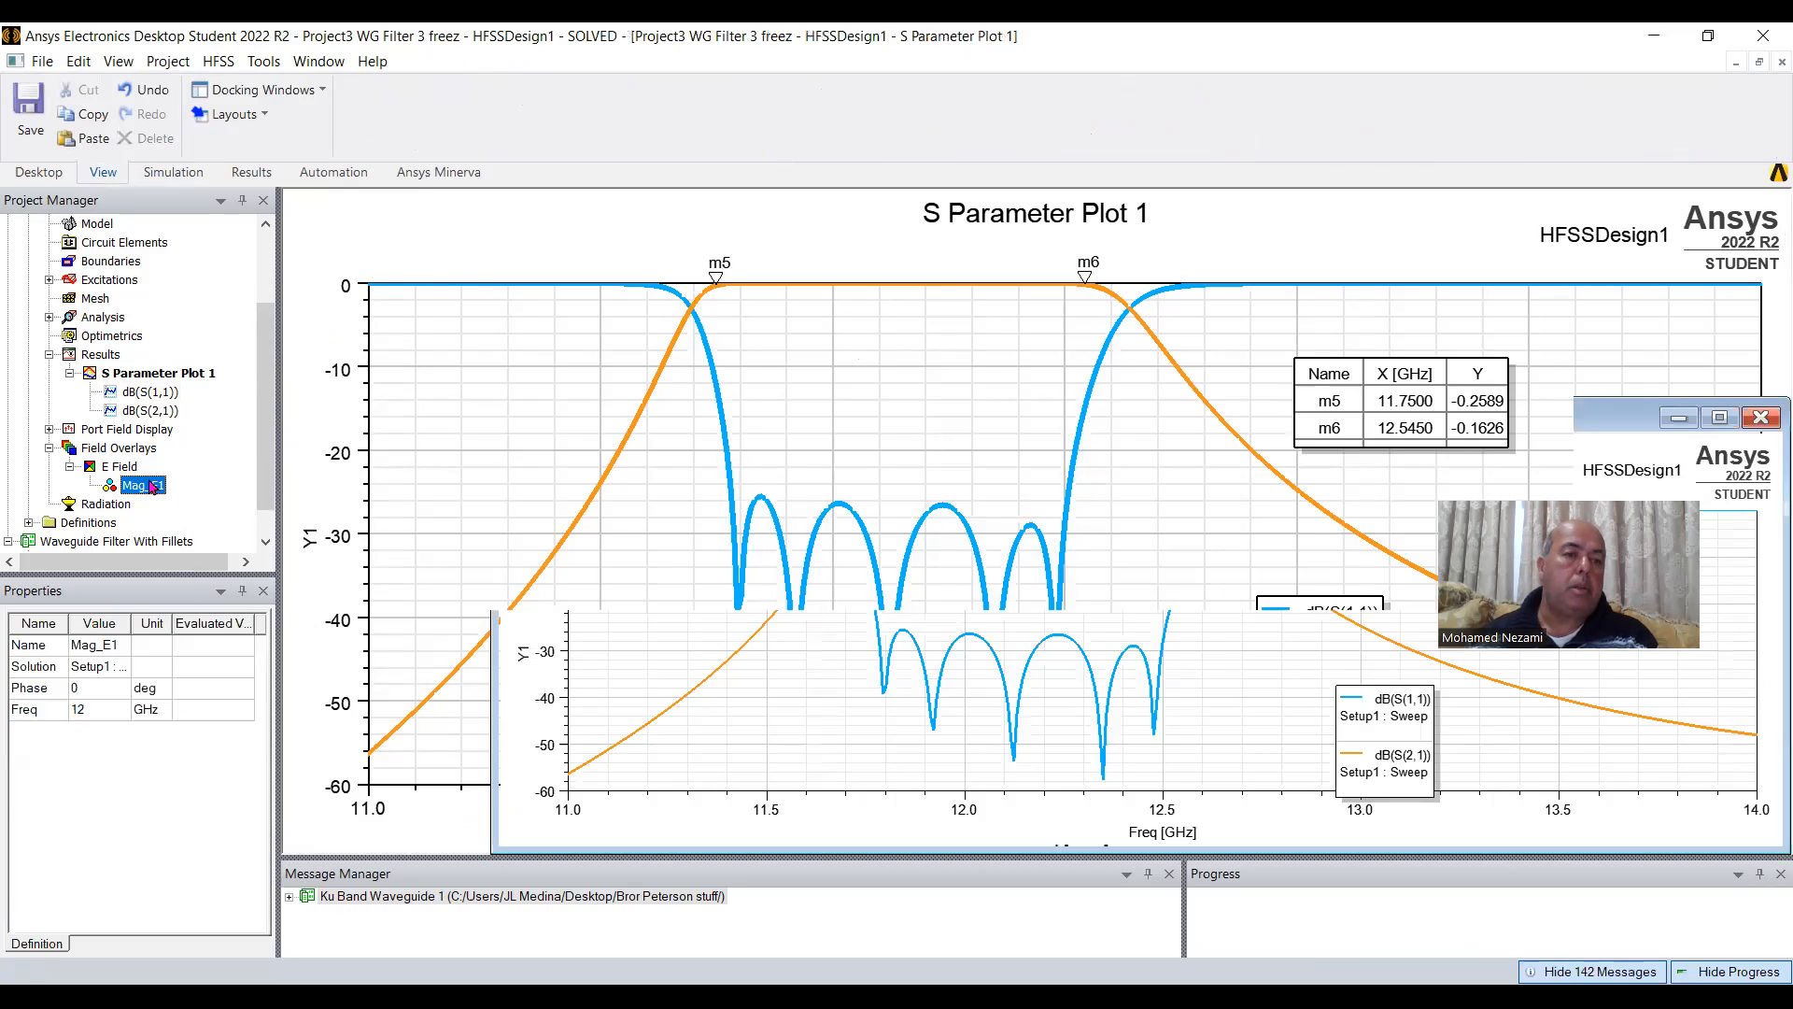
right_click(147, 494)
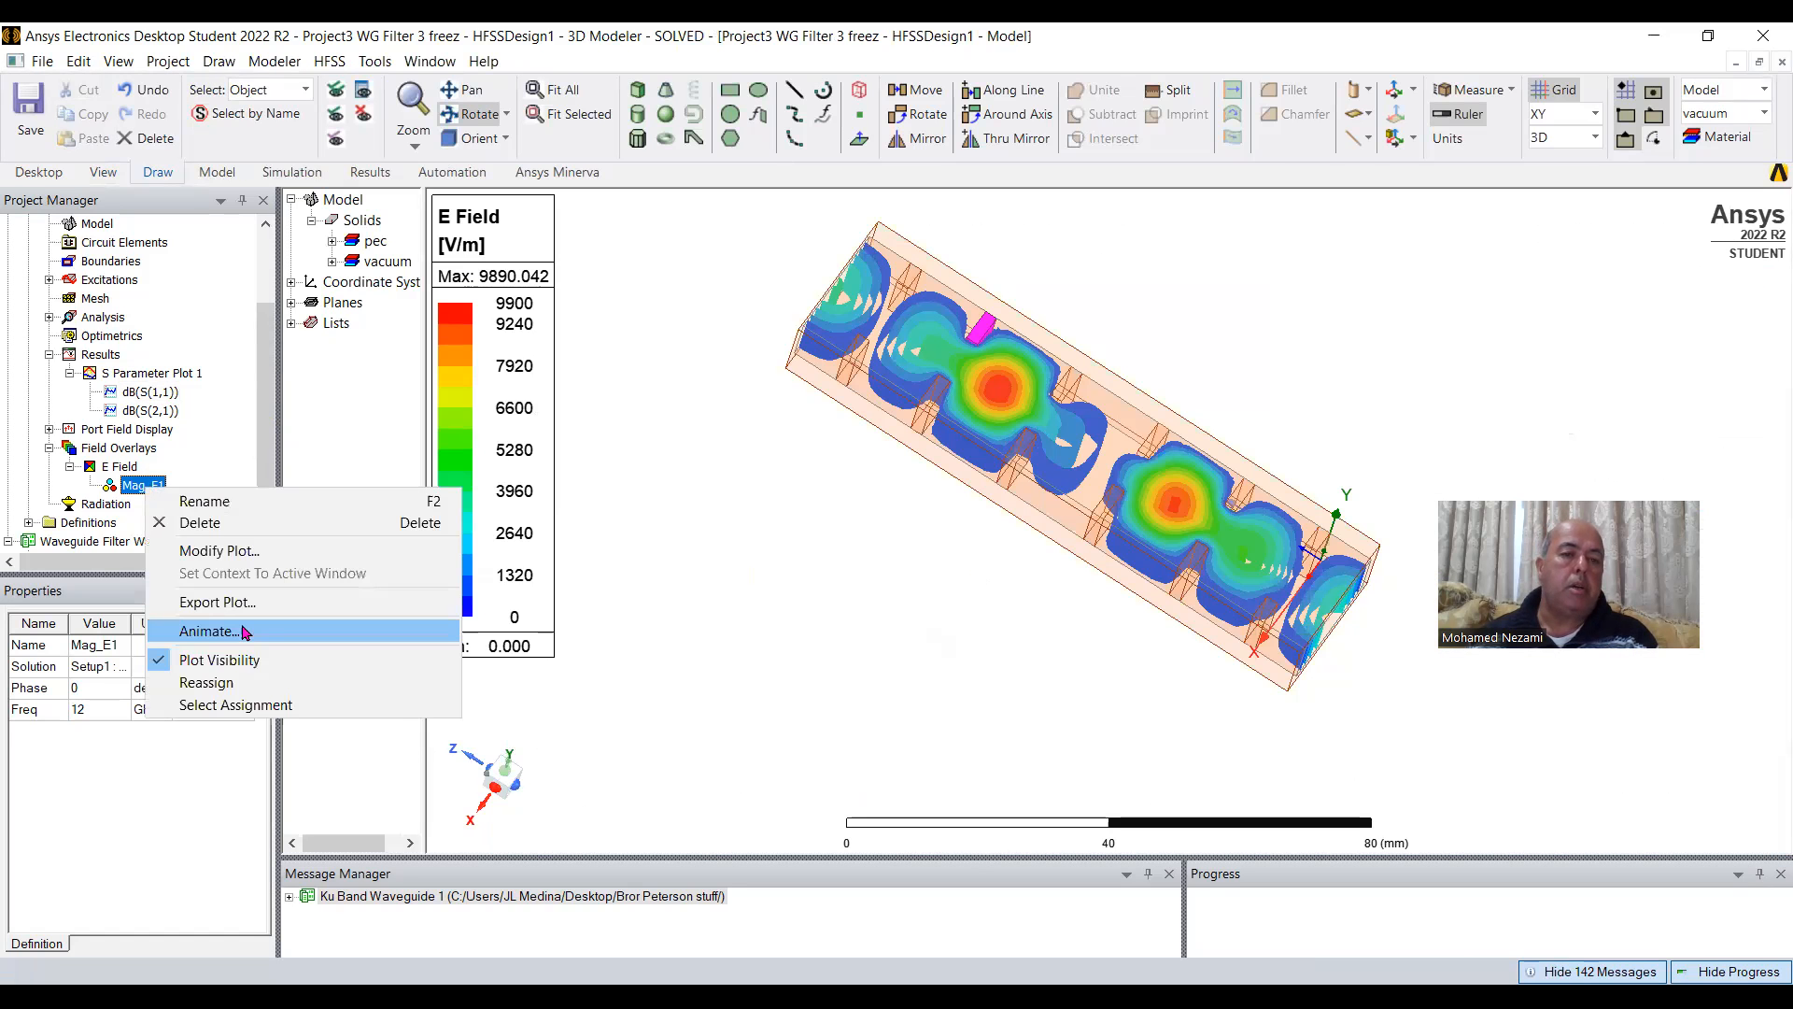
key(Return)
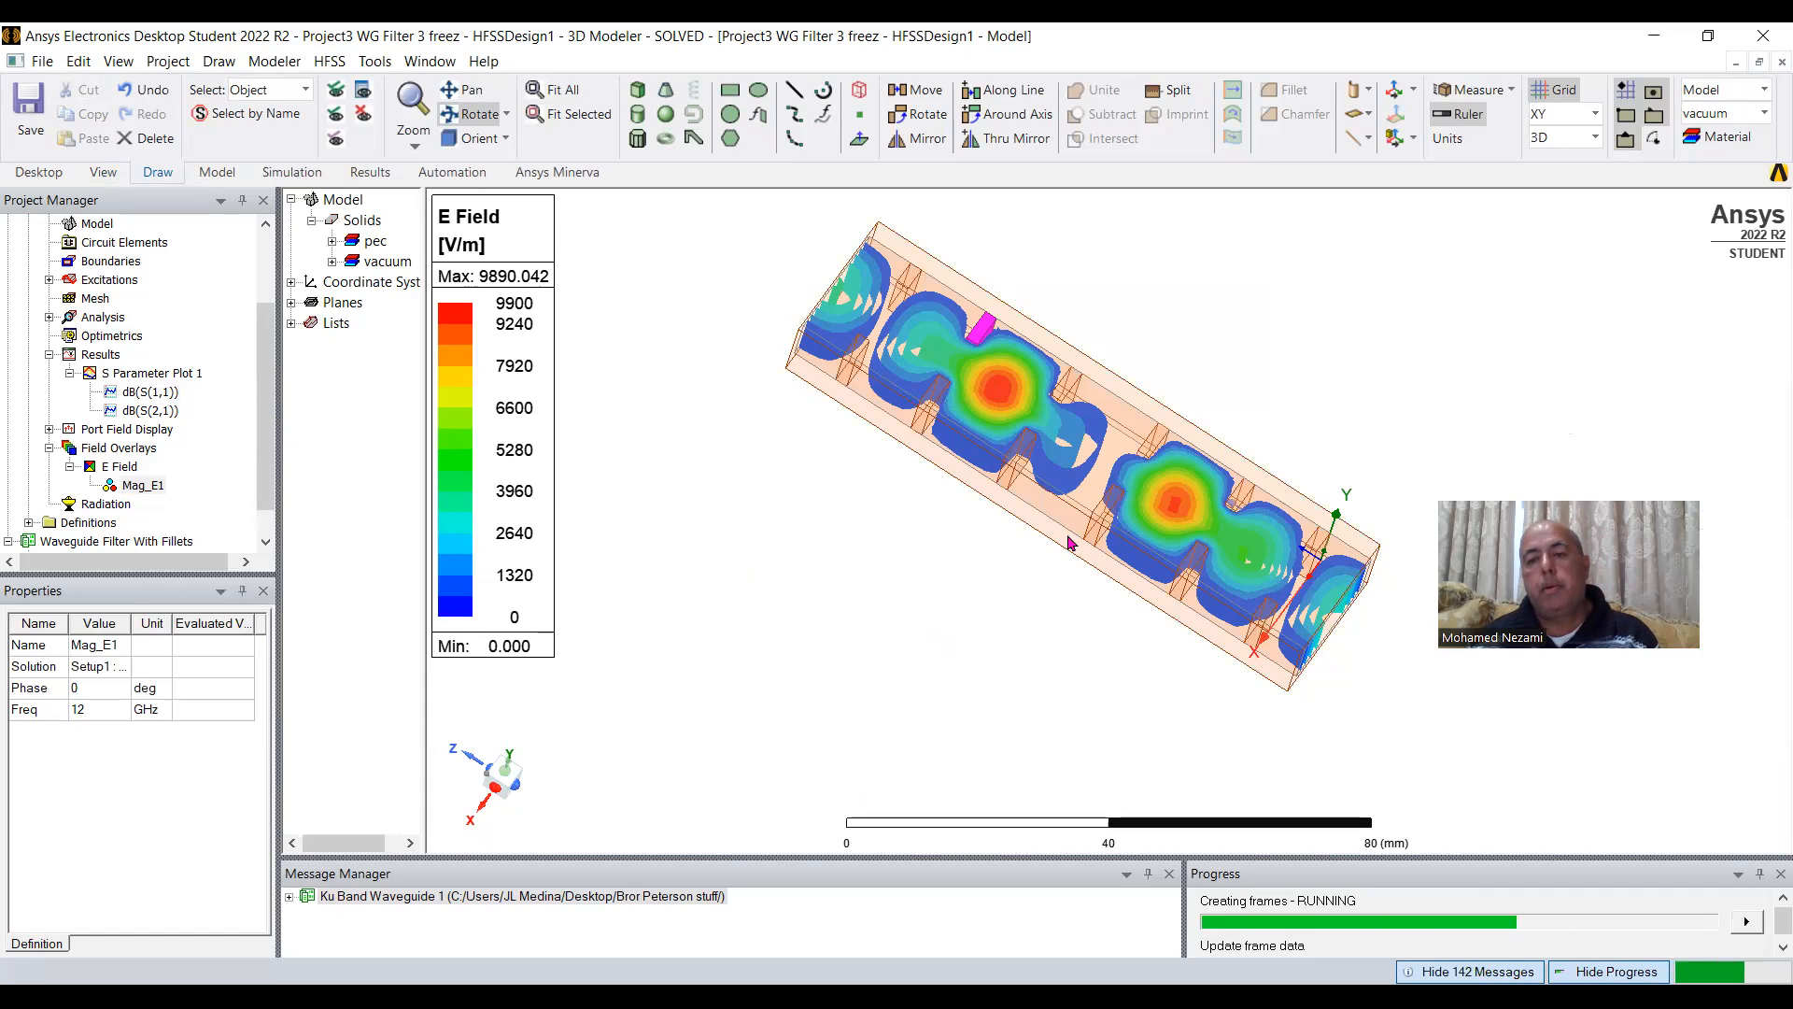
Watch the Mag_E1 field animation from several angles and close up around the irises, and close the animation.
drag(1108, 505, 1010, 566)
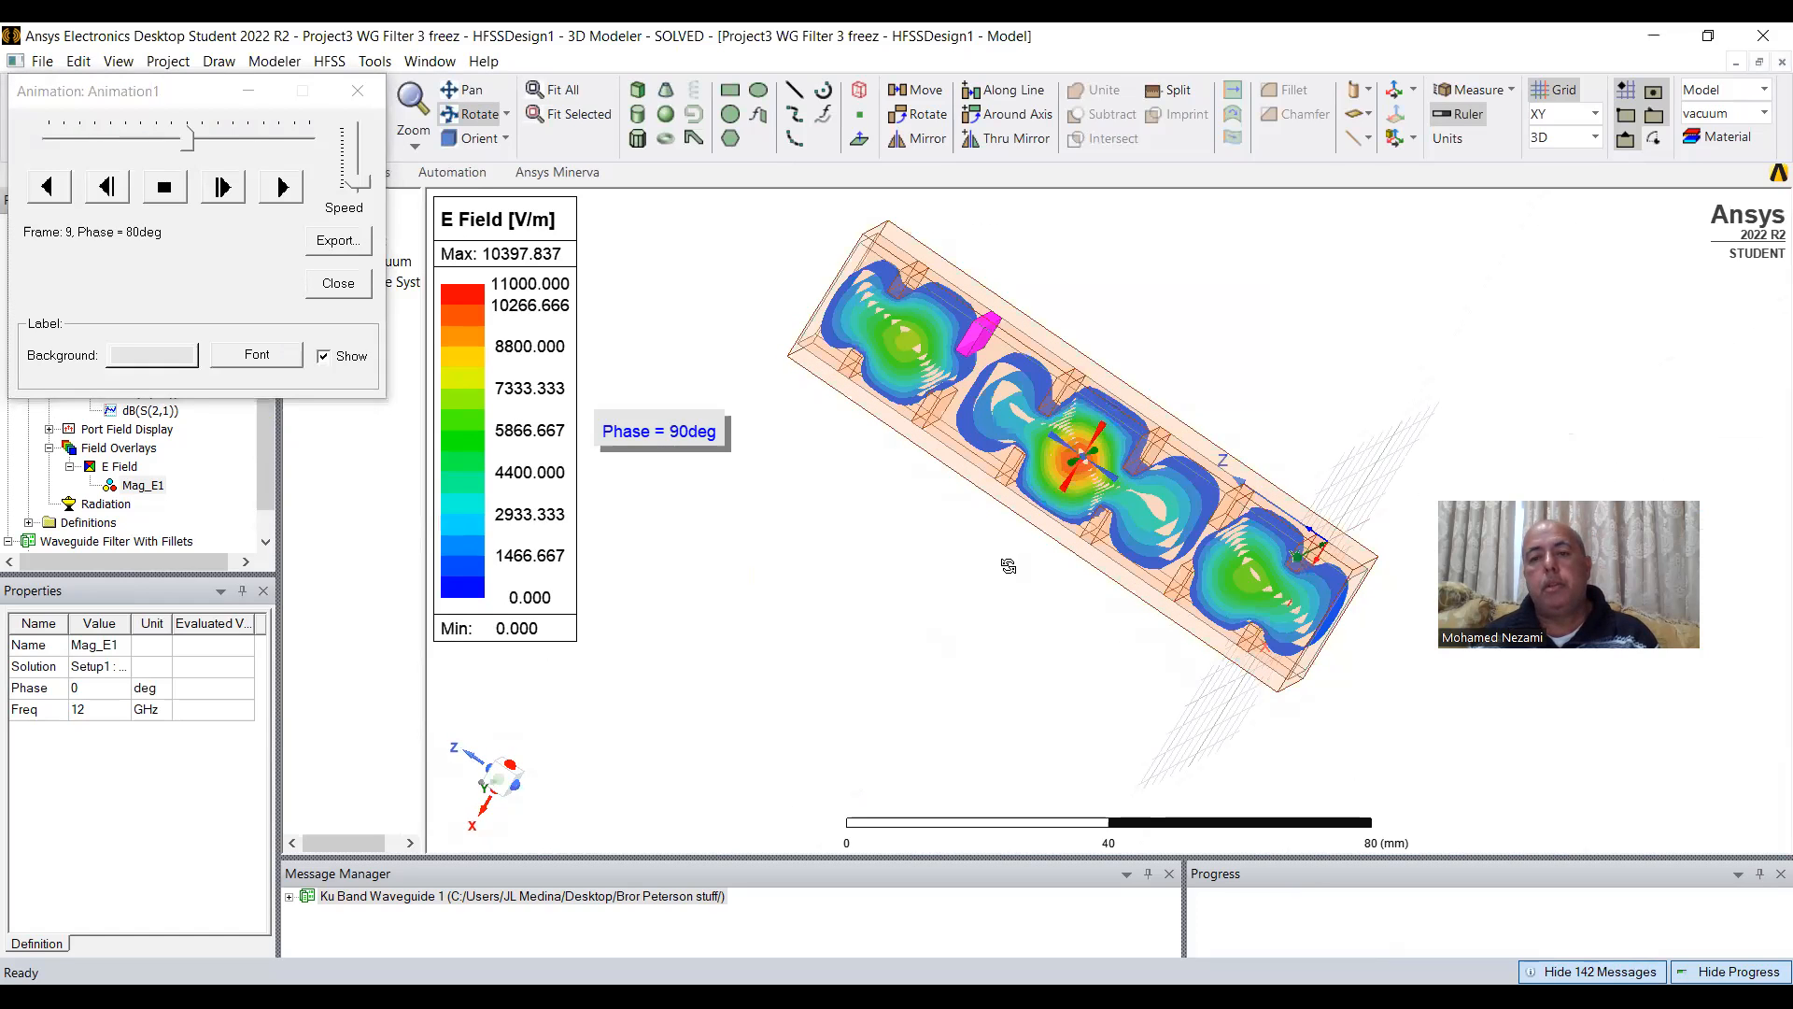
drag(1136, 534, 1151, 510)
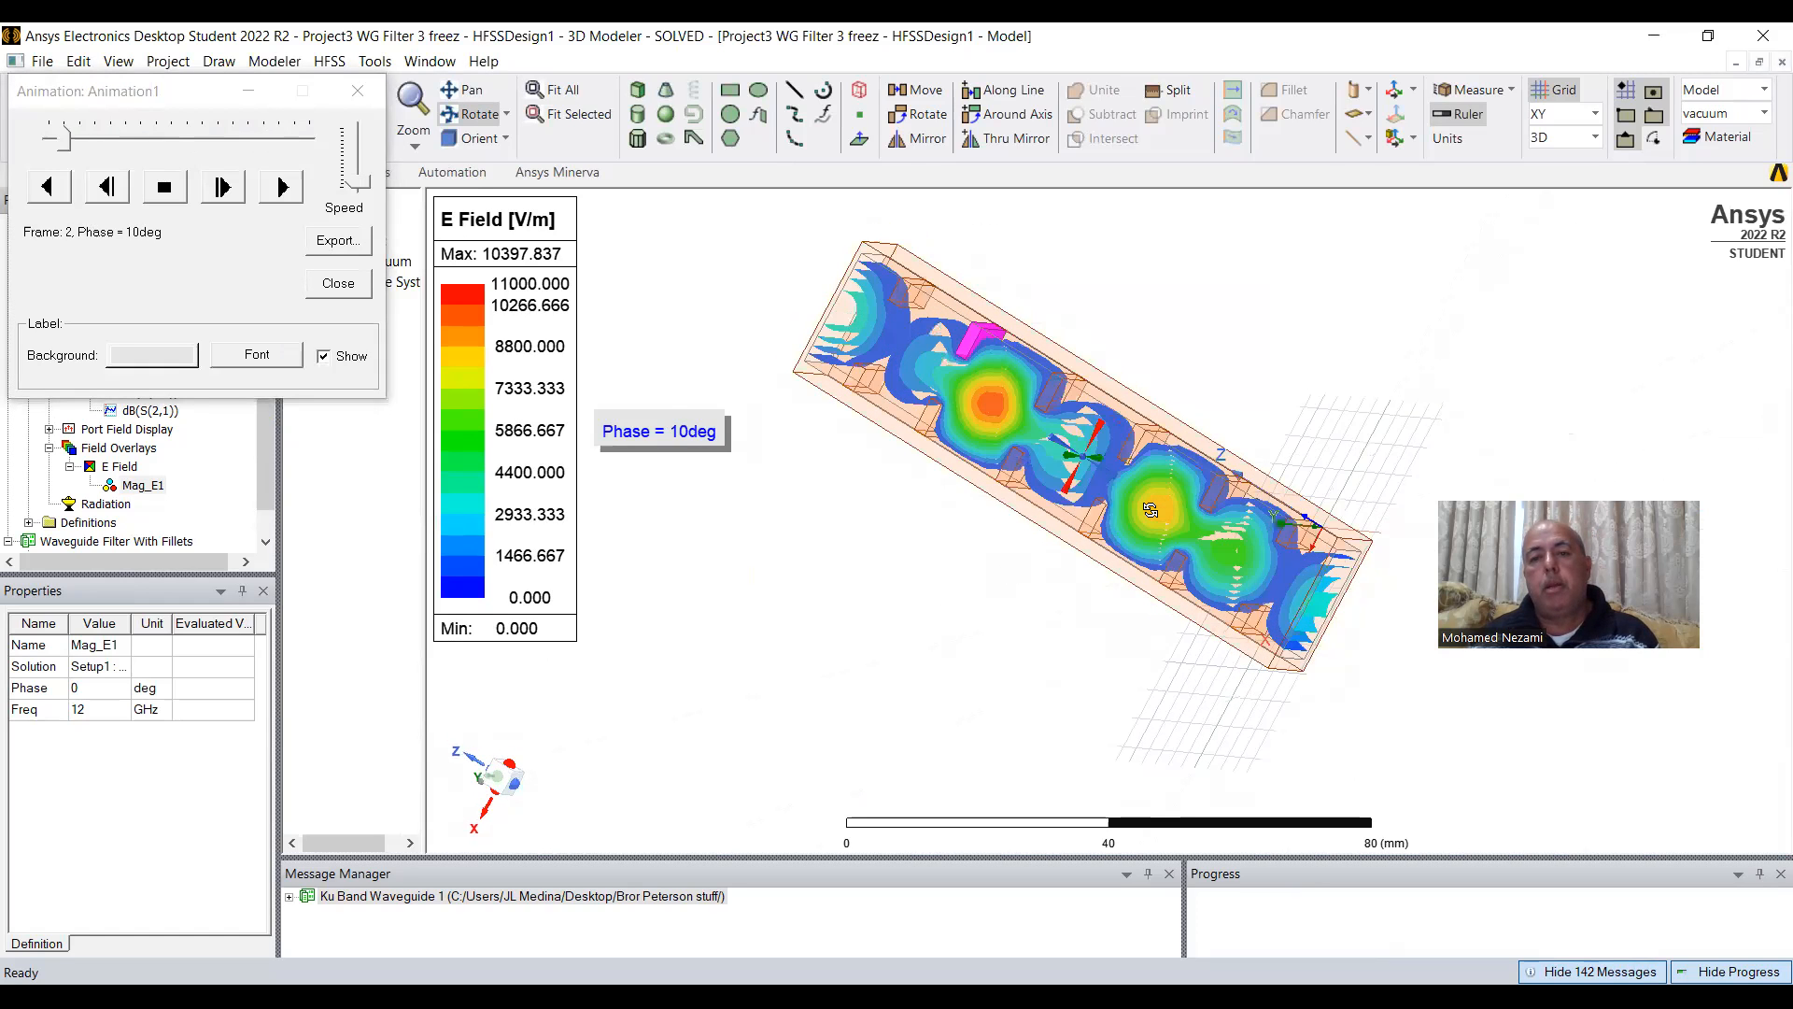
scroll(1131, 479, up, 1)
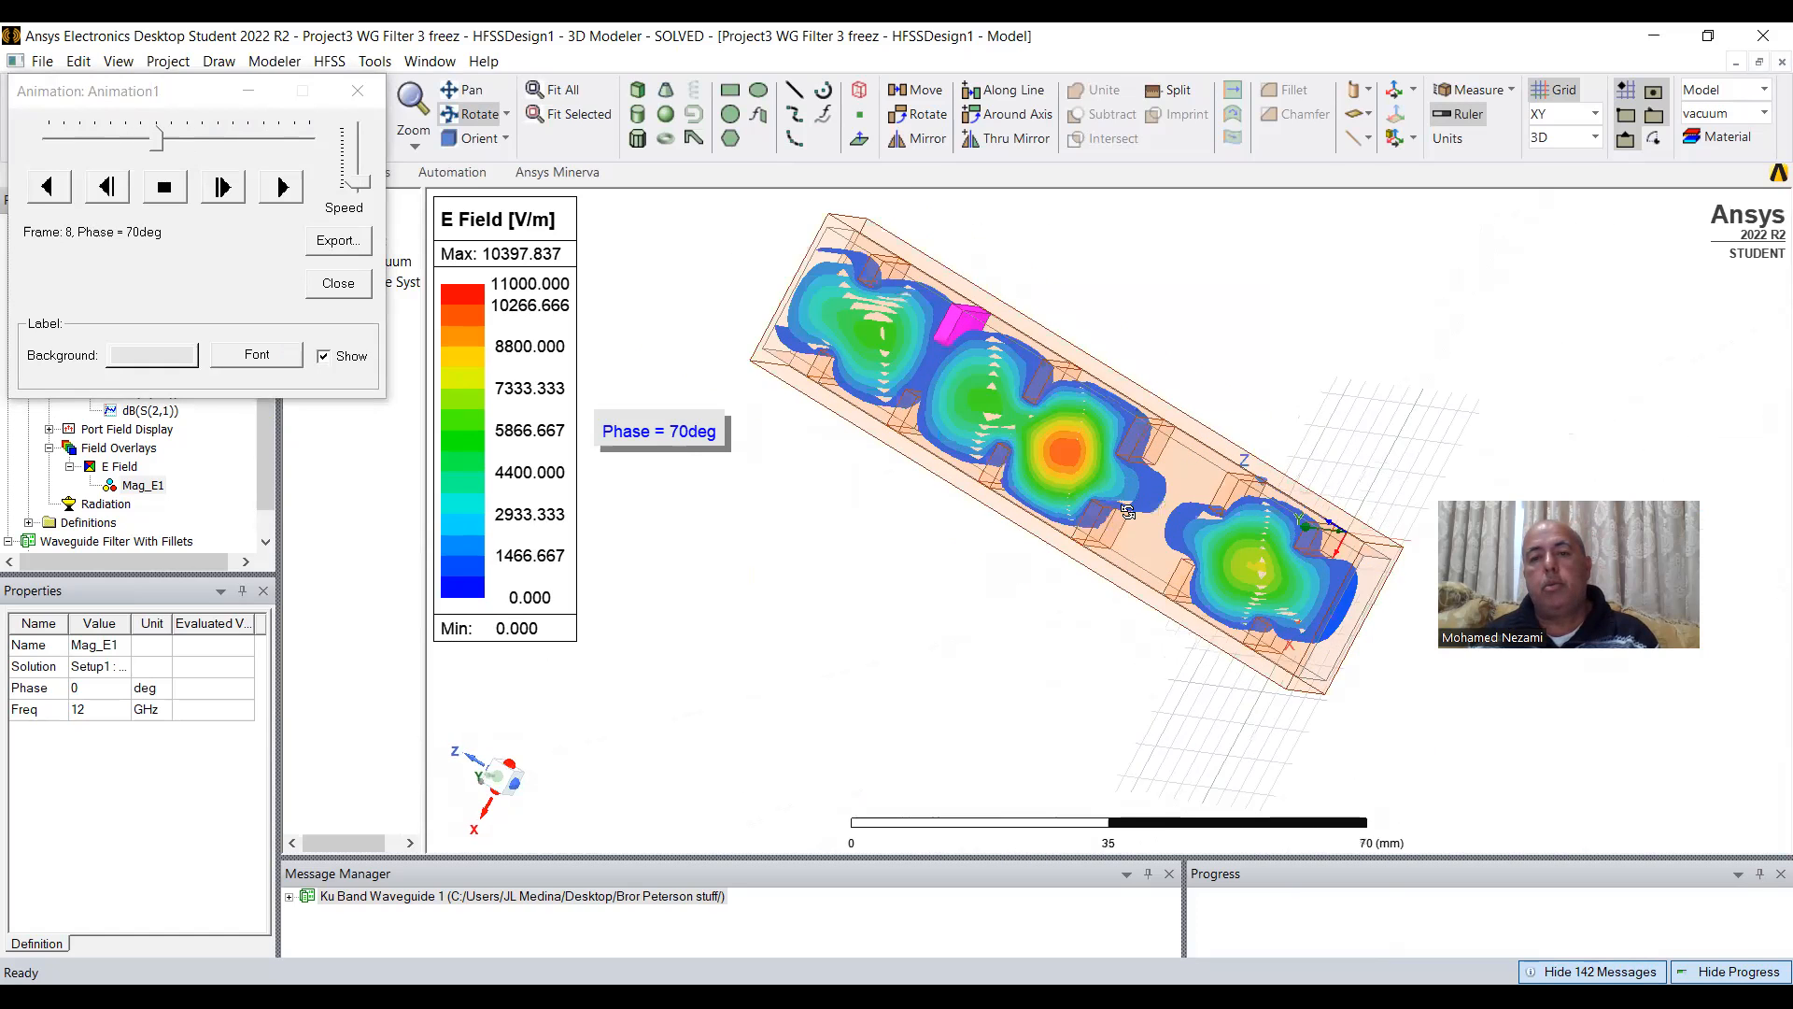
scroll(1128, 510, up, 4)
scroll(1114, 544, down, 1)
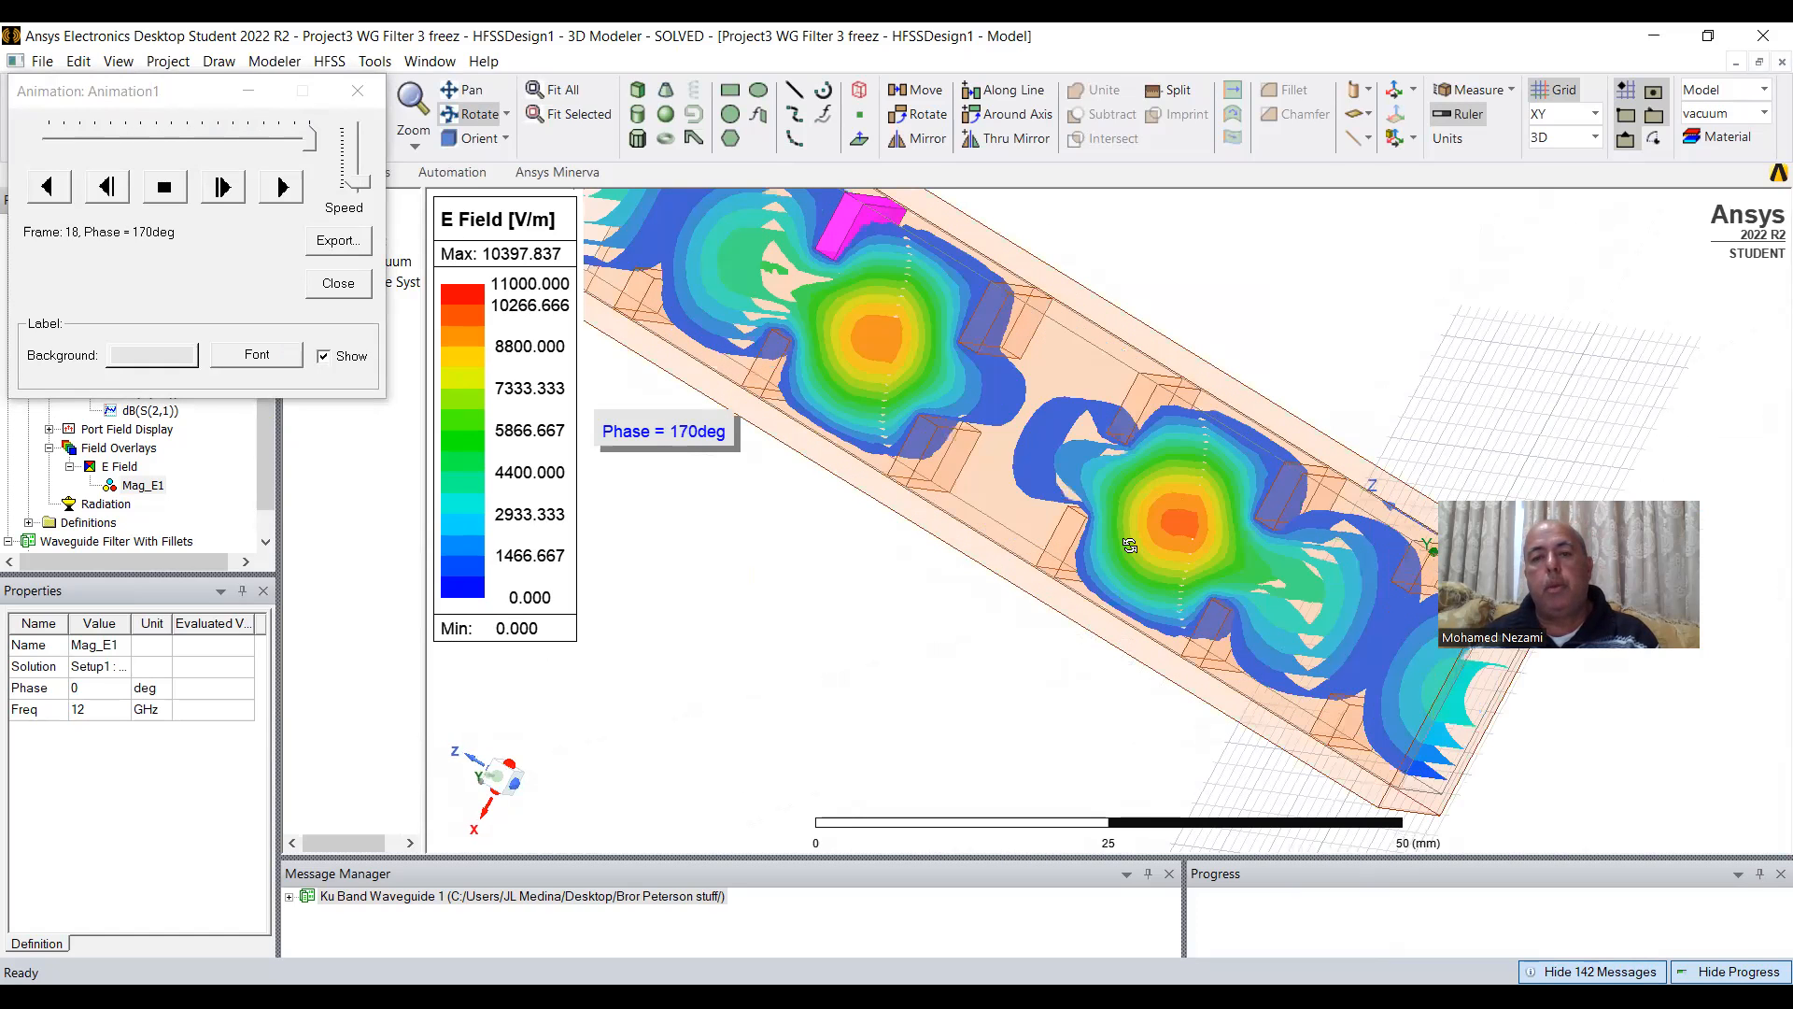
scroll(1128, 540, down, 2)
mouse_move(1073, 482)
mouse_down()
mouse_move(1155, 493)
mouse_move(1133, 474)
mouse_up()
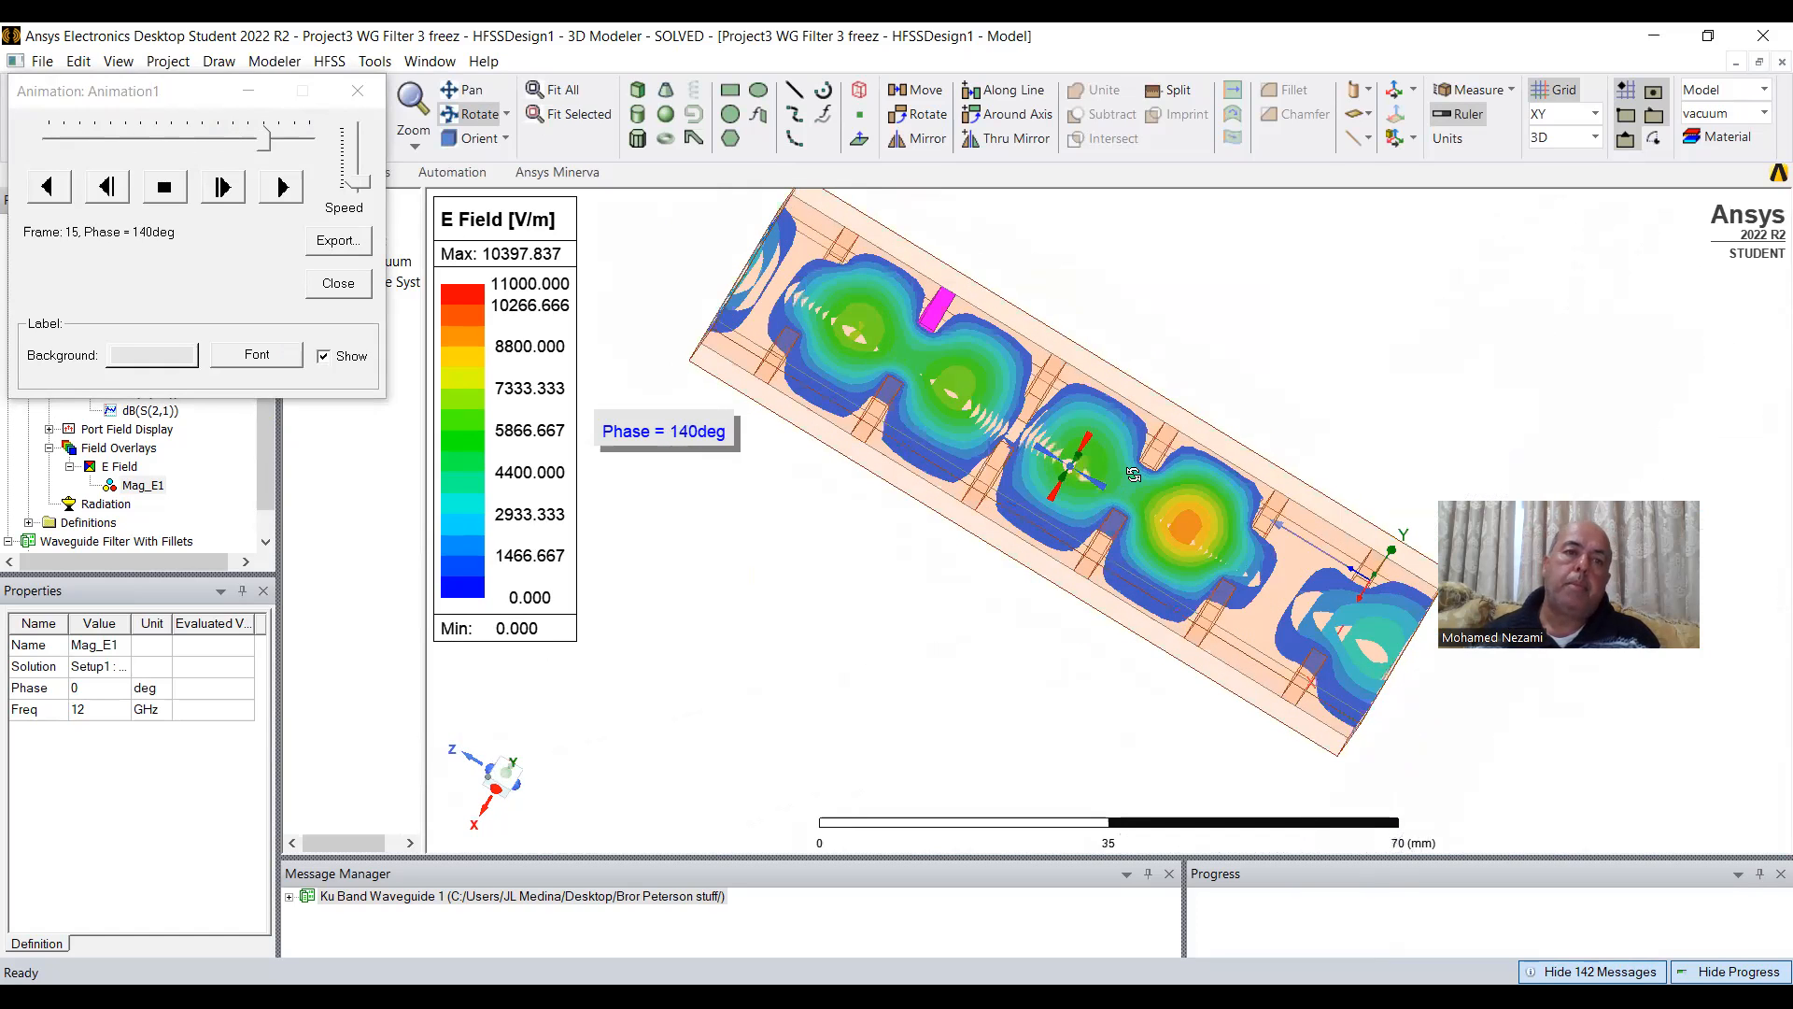
click(358, 90)
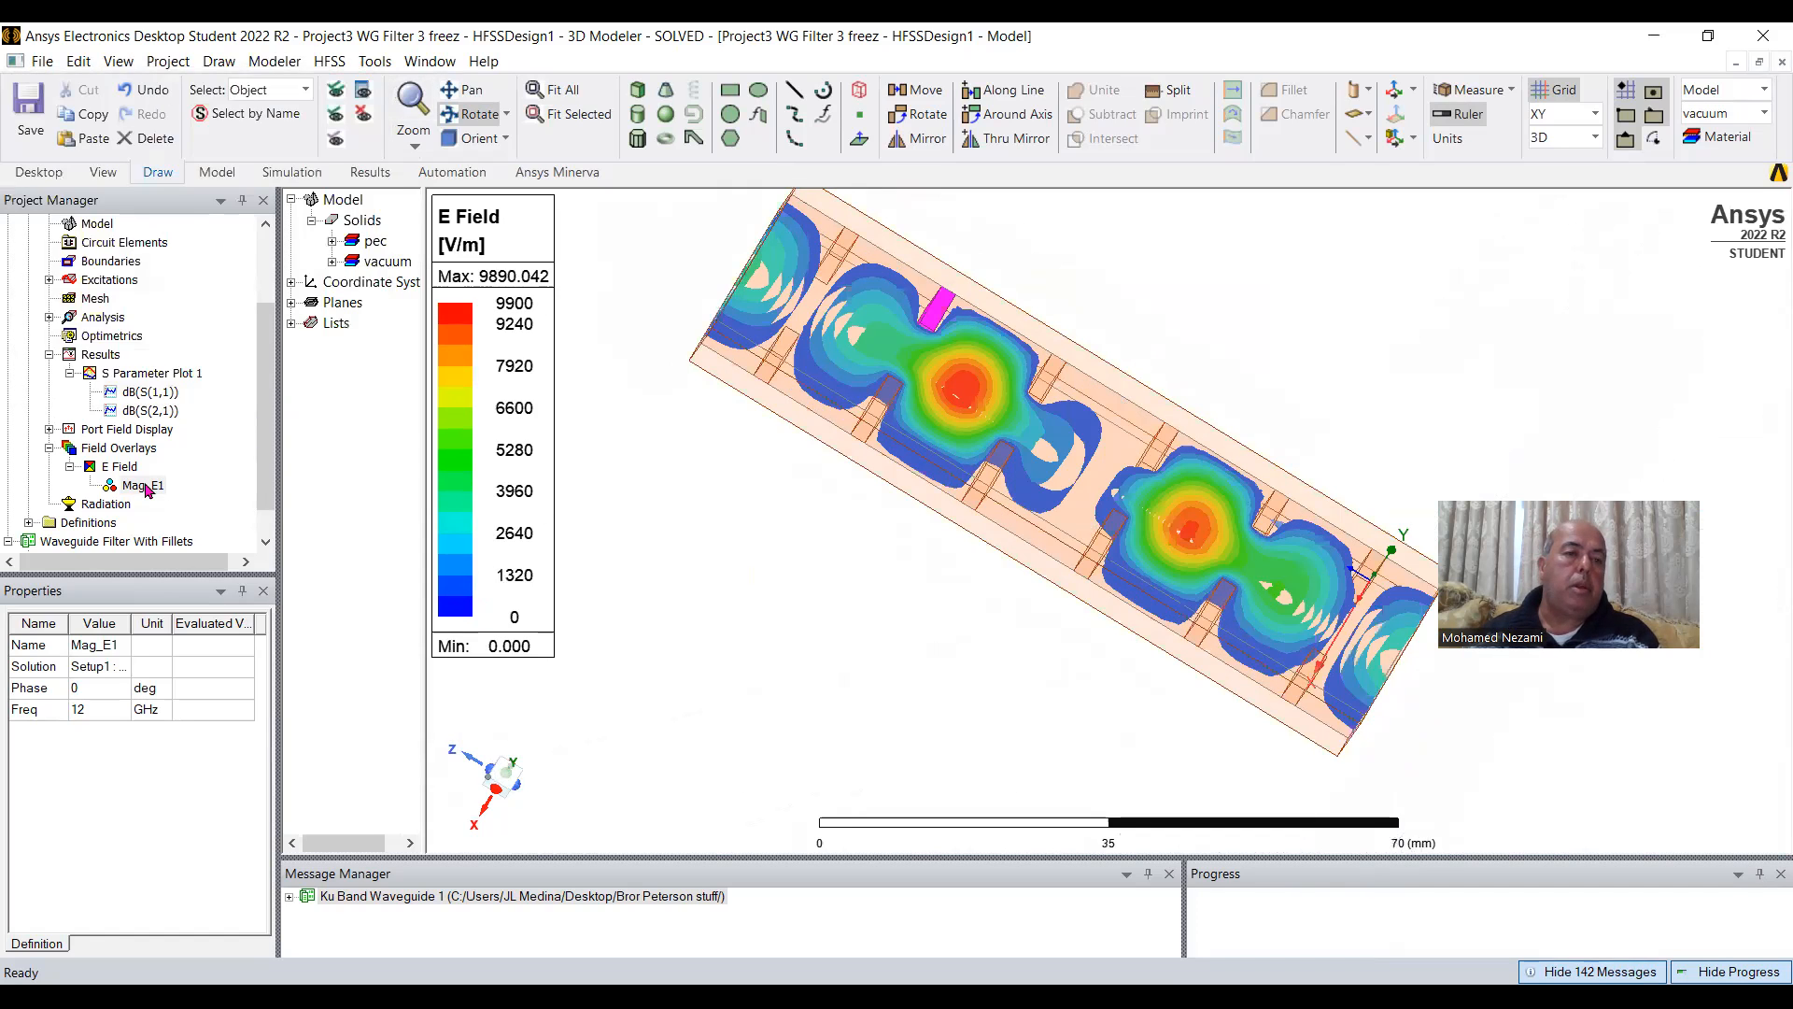
Hide the Mag_E1 field plot and clear the iris selection so only the bare filter geometry shows.
right_click(145, 486)
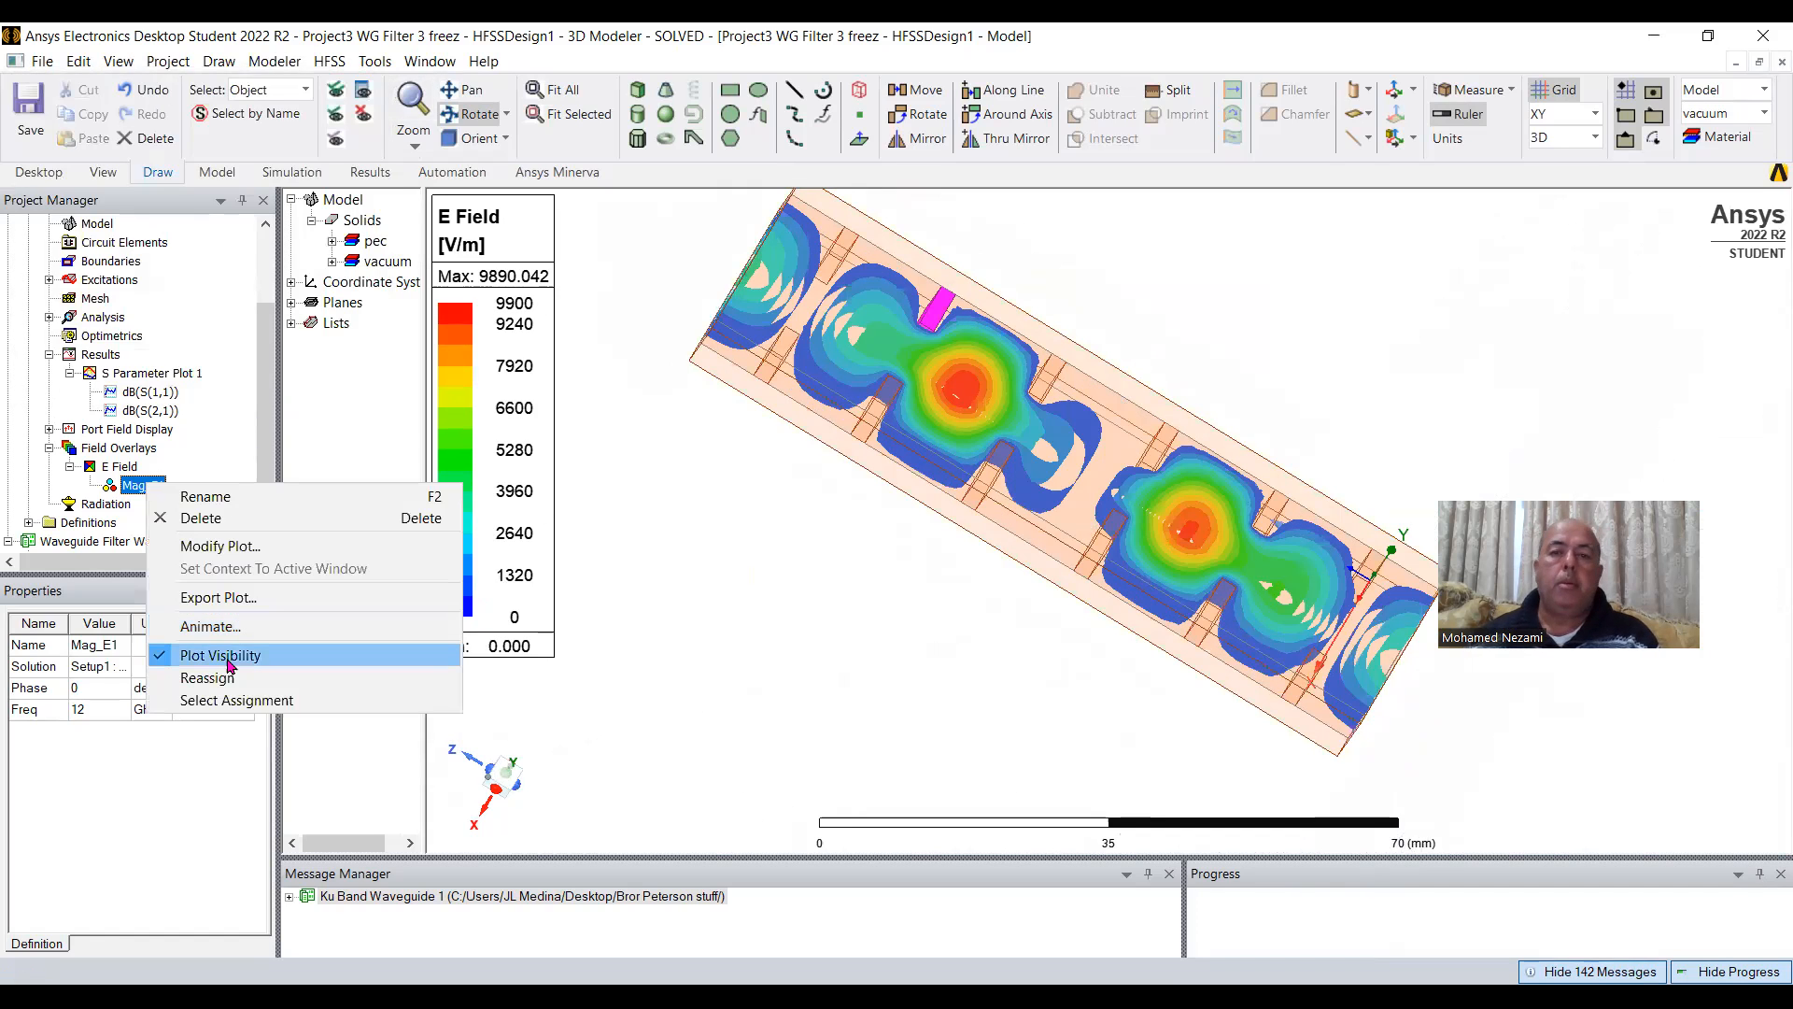
click(238, 653)
click(1194, 299)
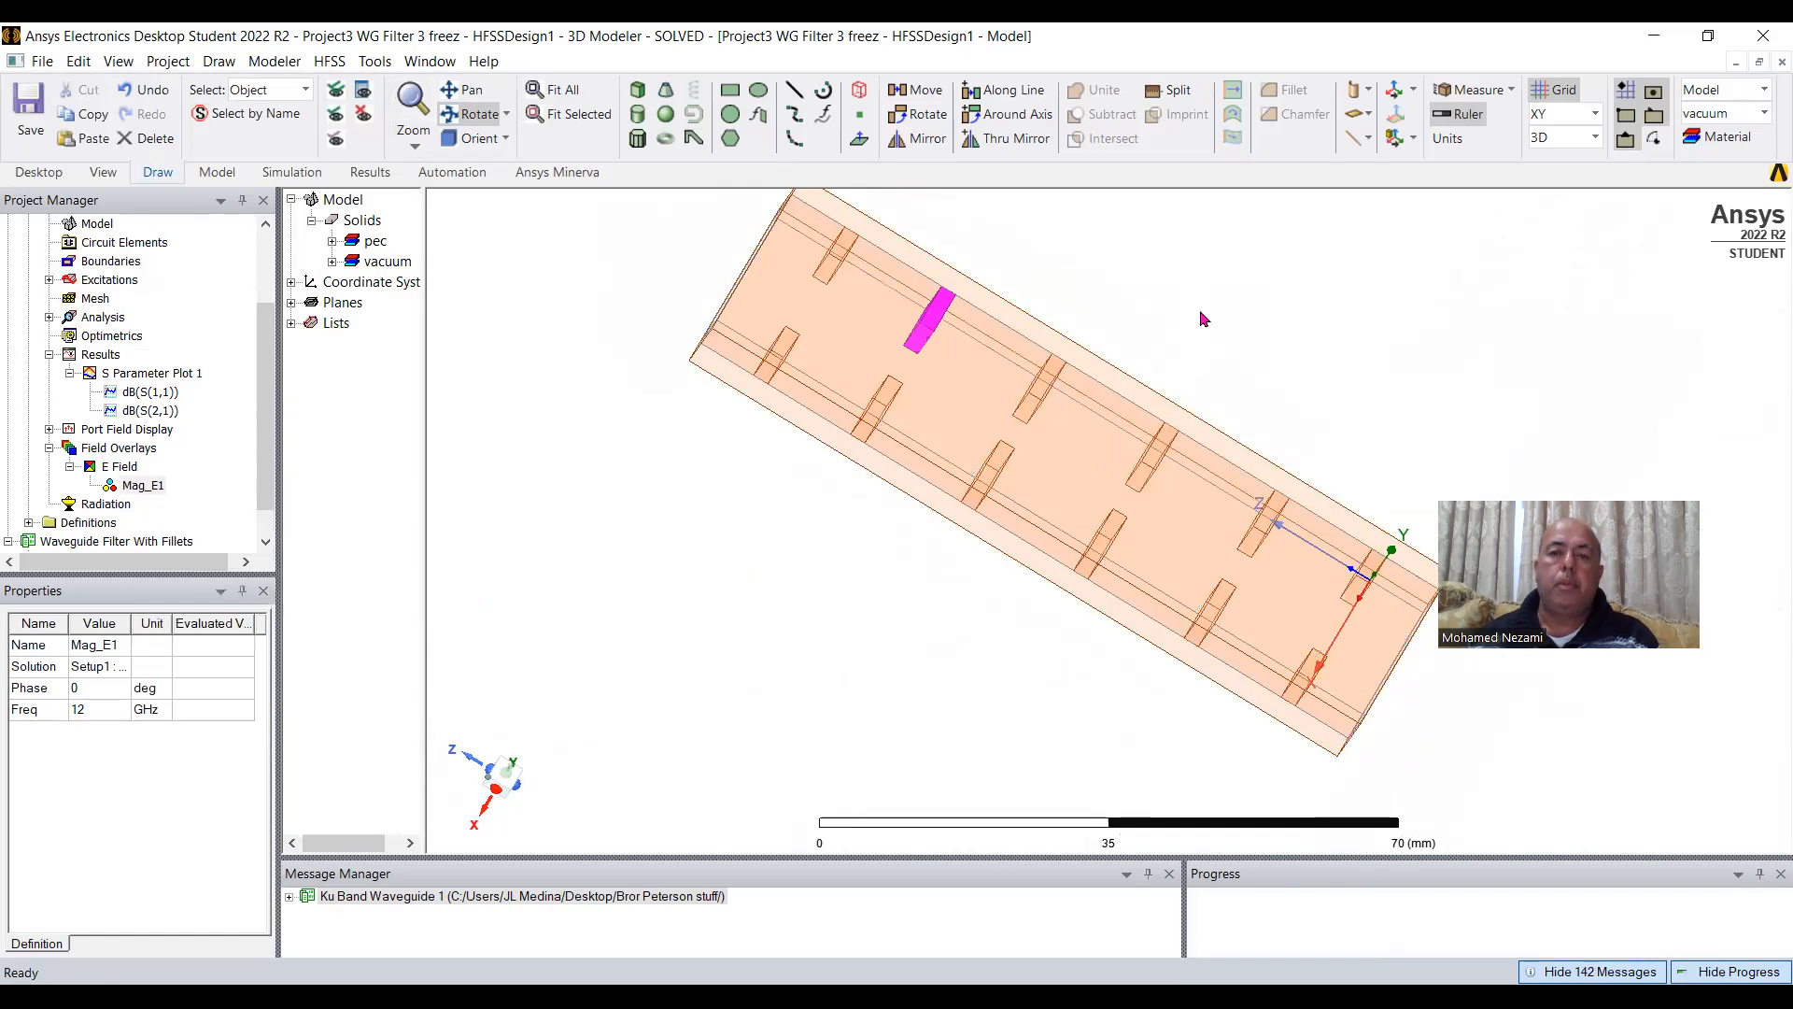
click(1203, 319)
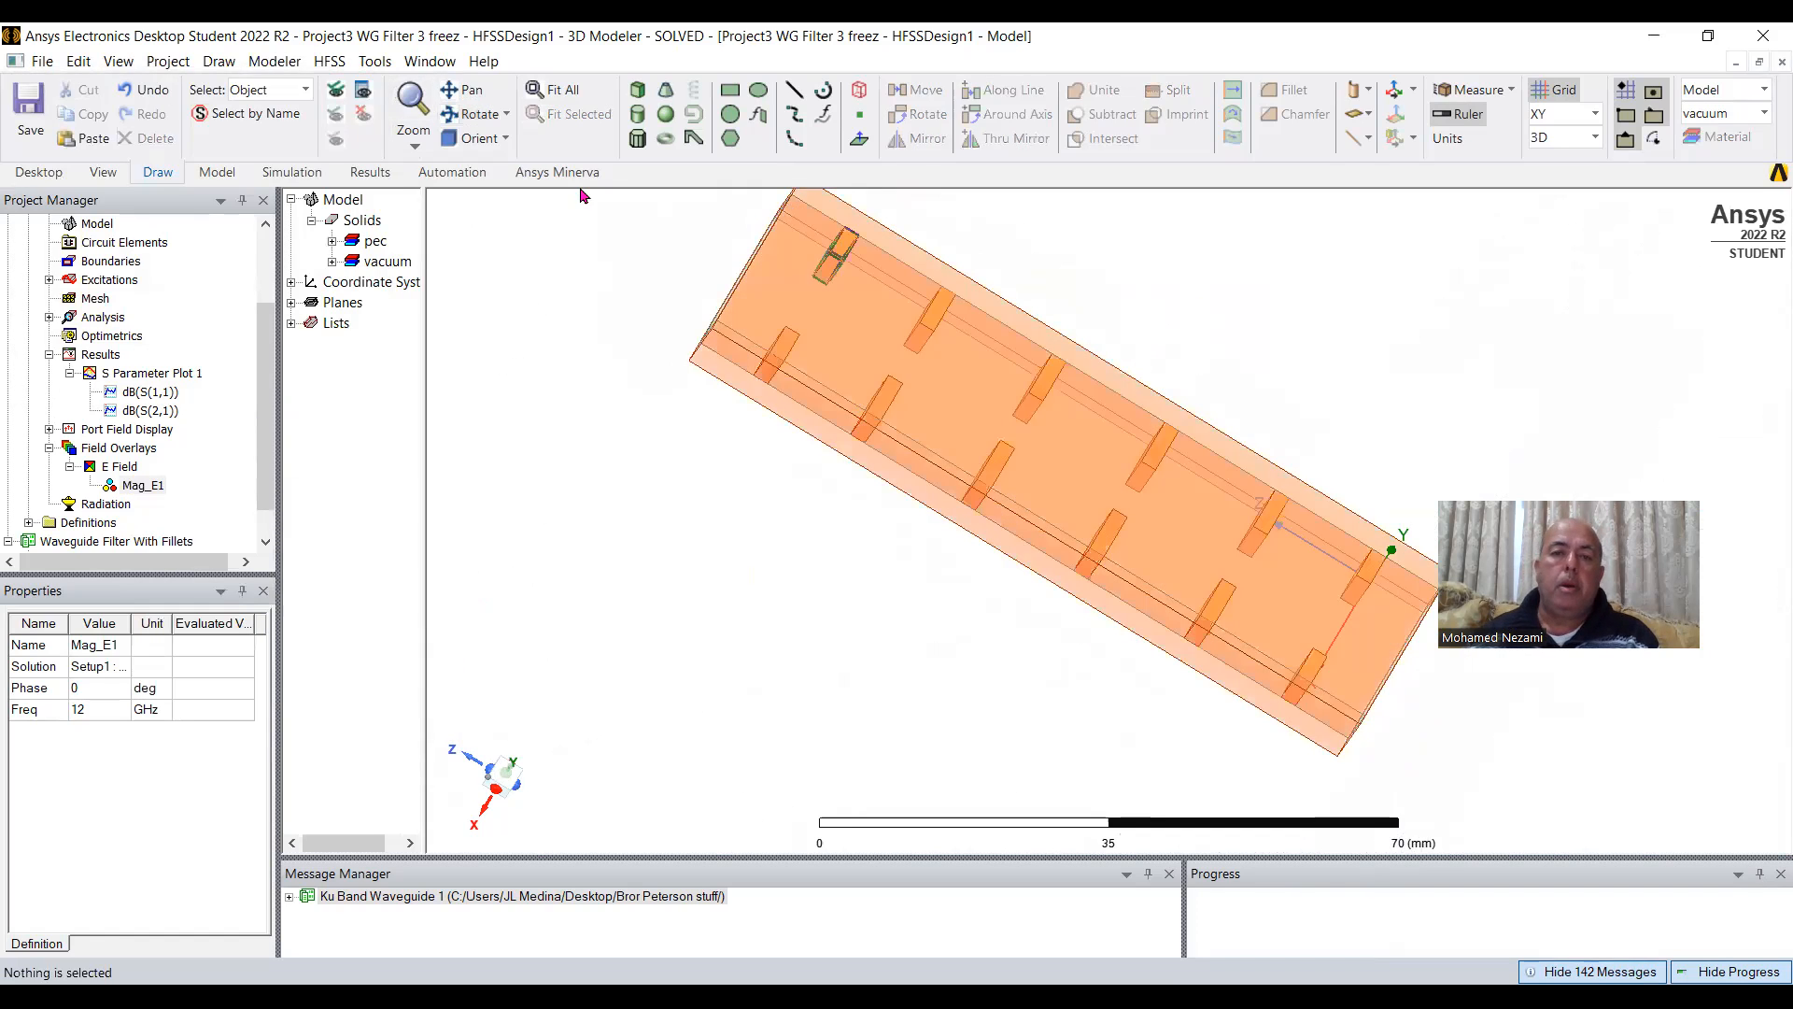
Examine the iris blocks inside the waveguide from oblique angles and close up.
click(475, 115)
drag(1051, 423, 1349, 265)
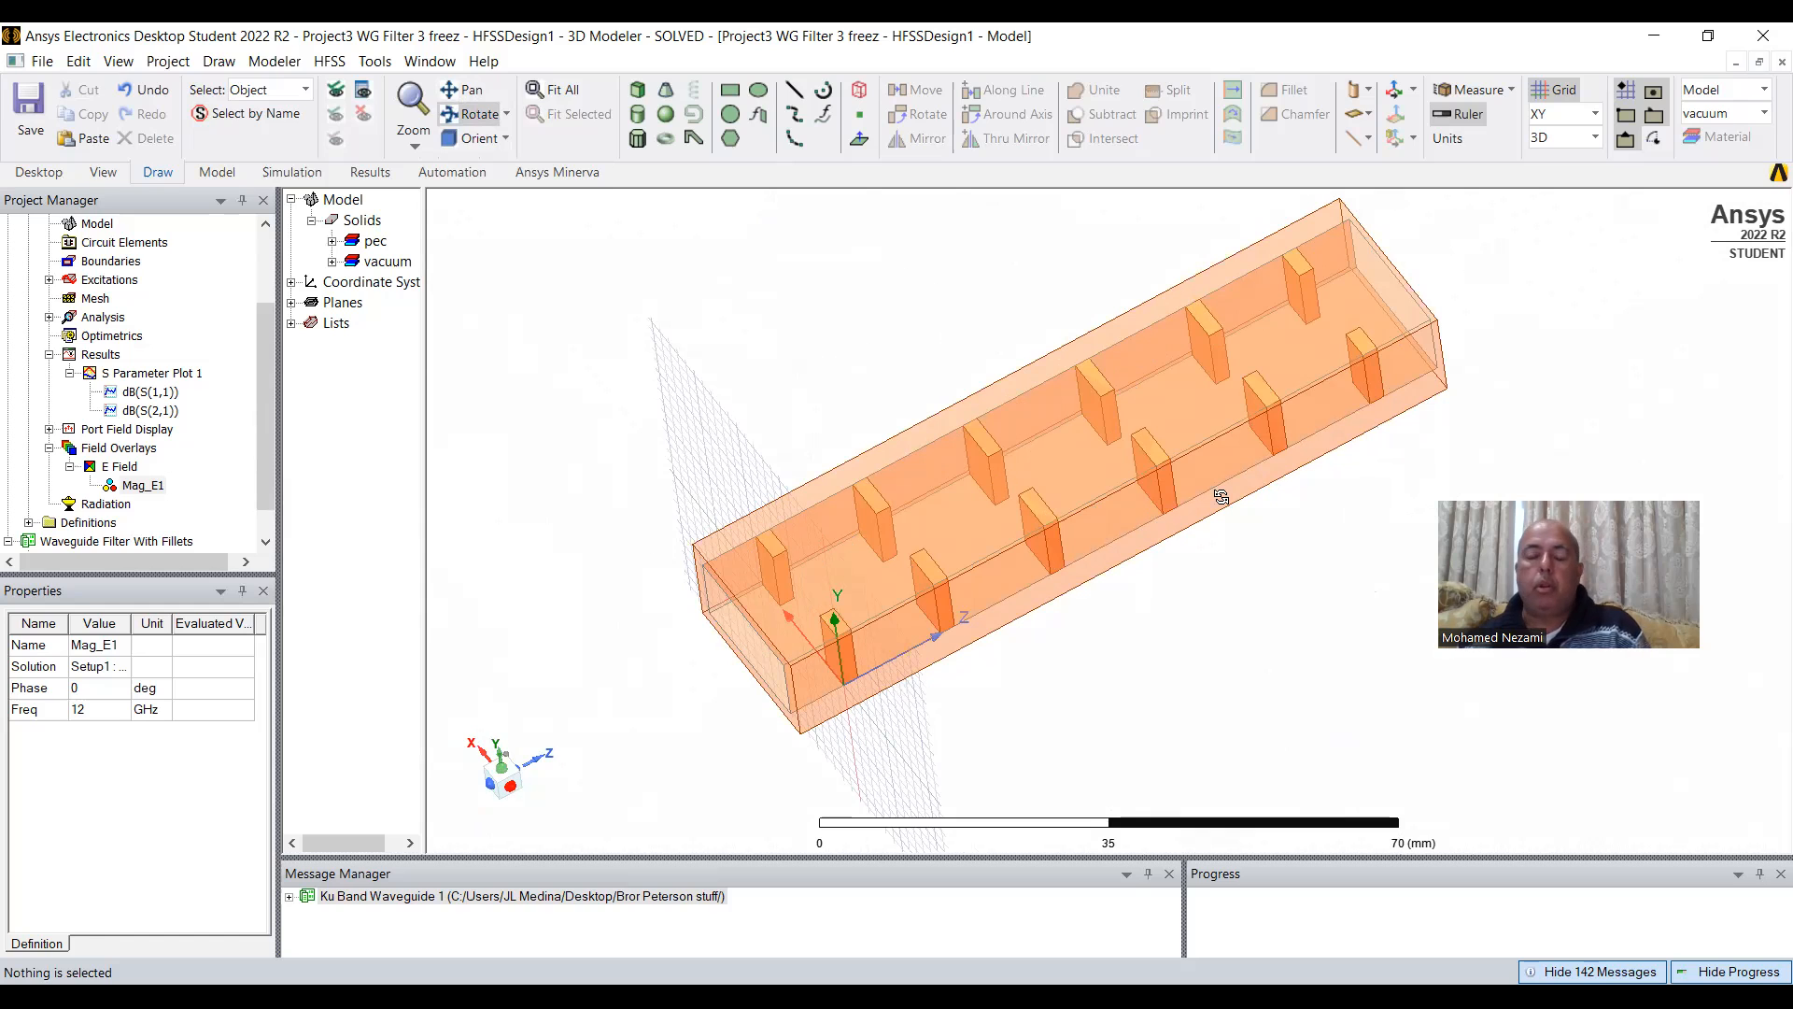
drag(1033, 480, 1102, 518)
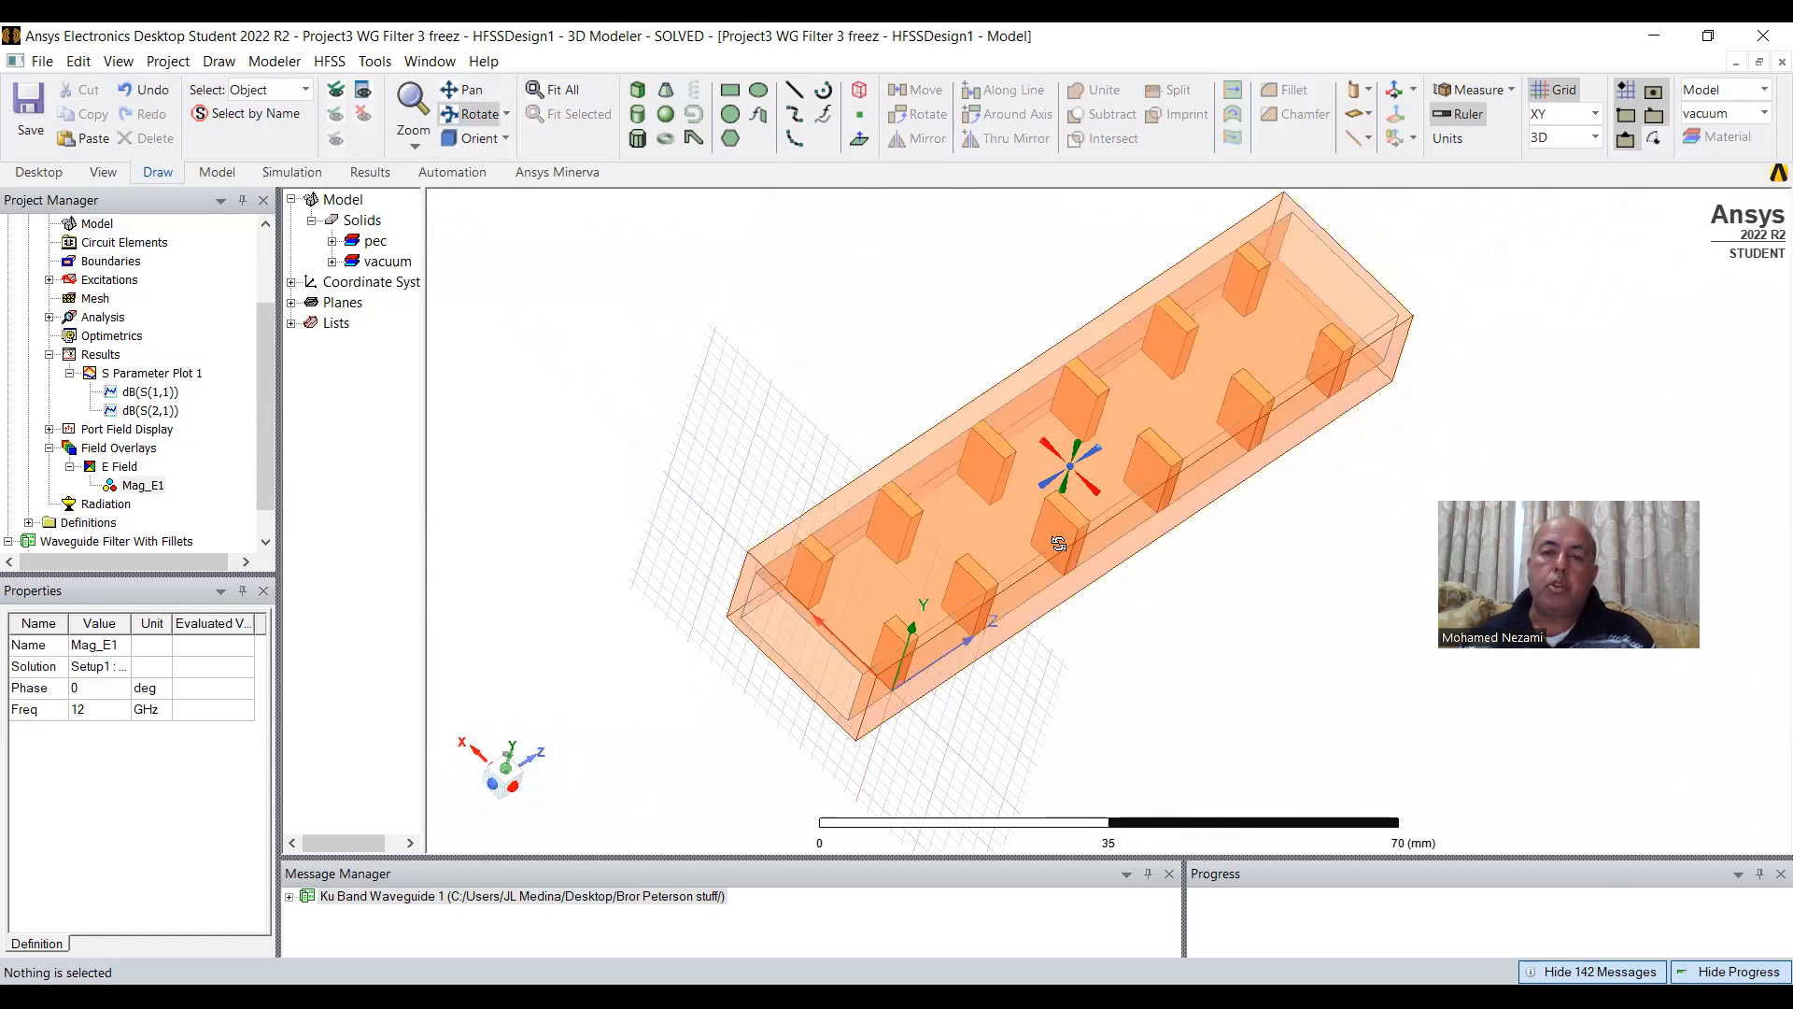
scroll(1059, 544, up, 3)
scroll(997, 441, up, 3)
drag(996, 441, 1016, 519)
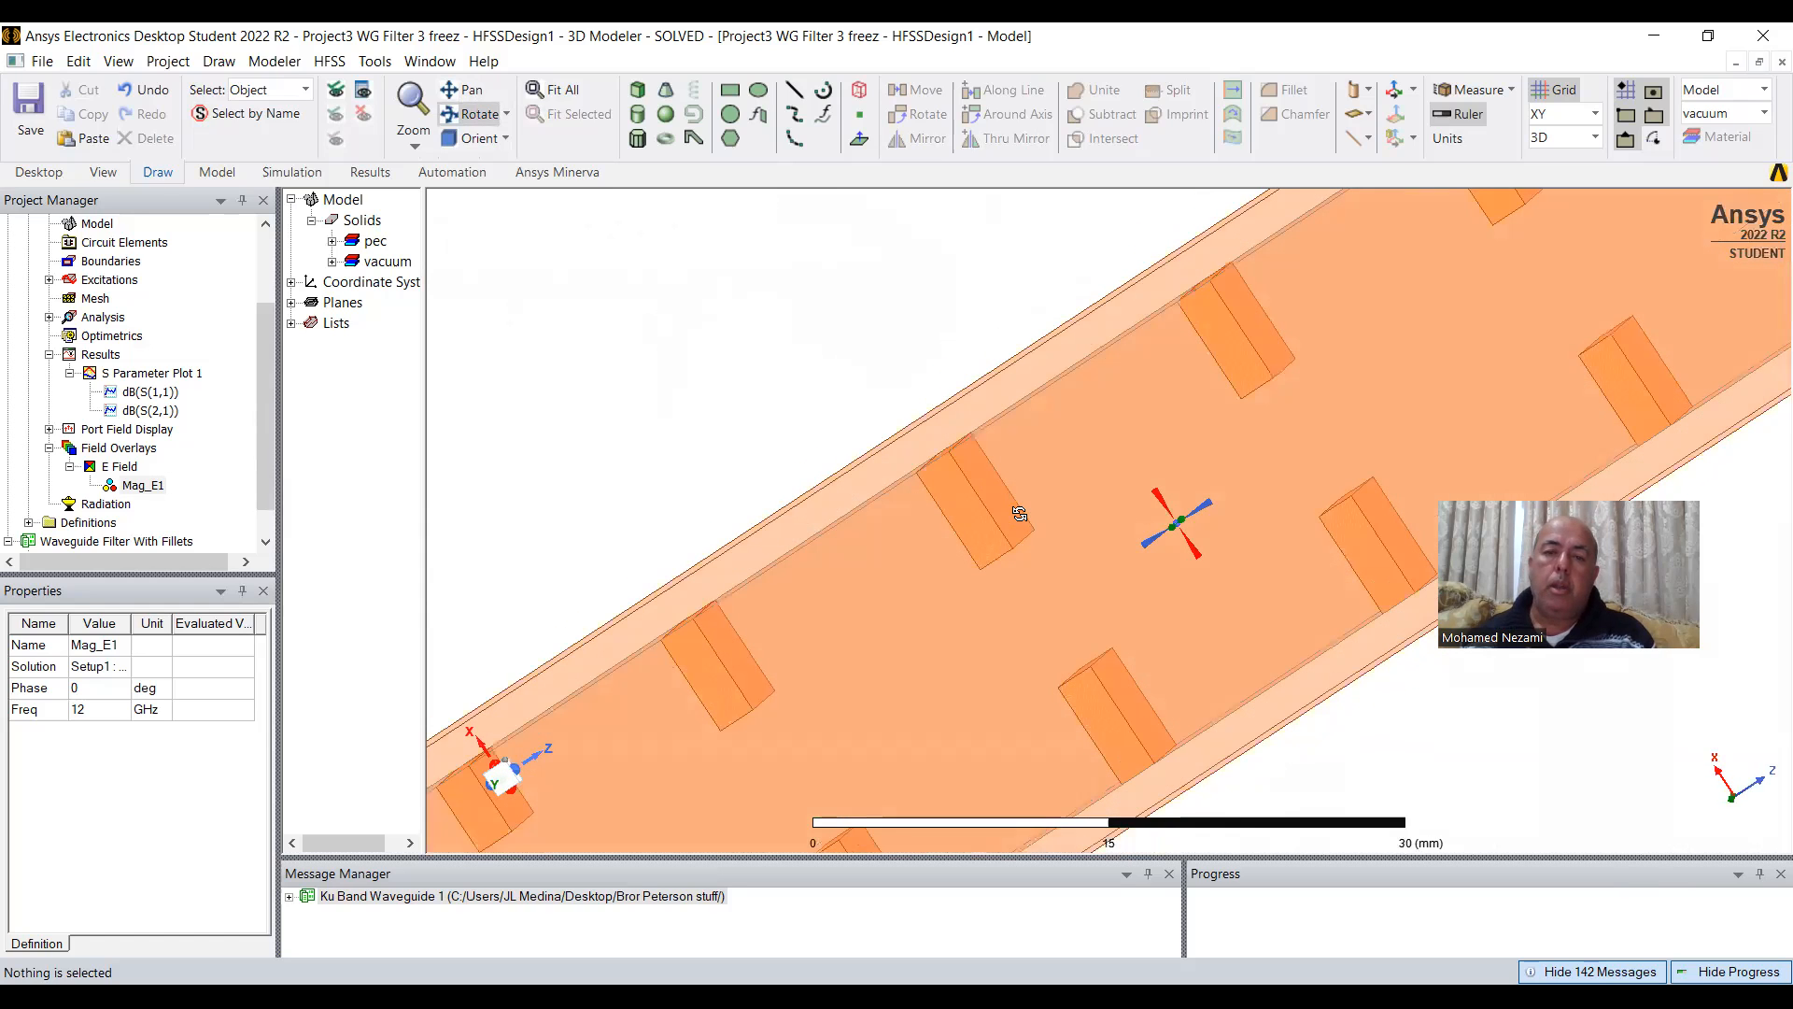
scroll(1020, 514, up, 5)
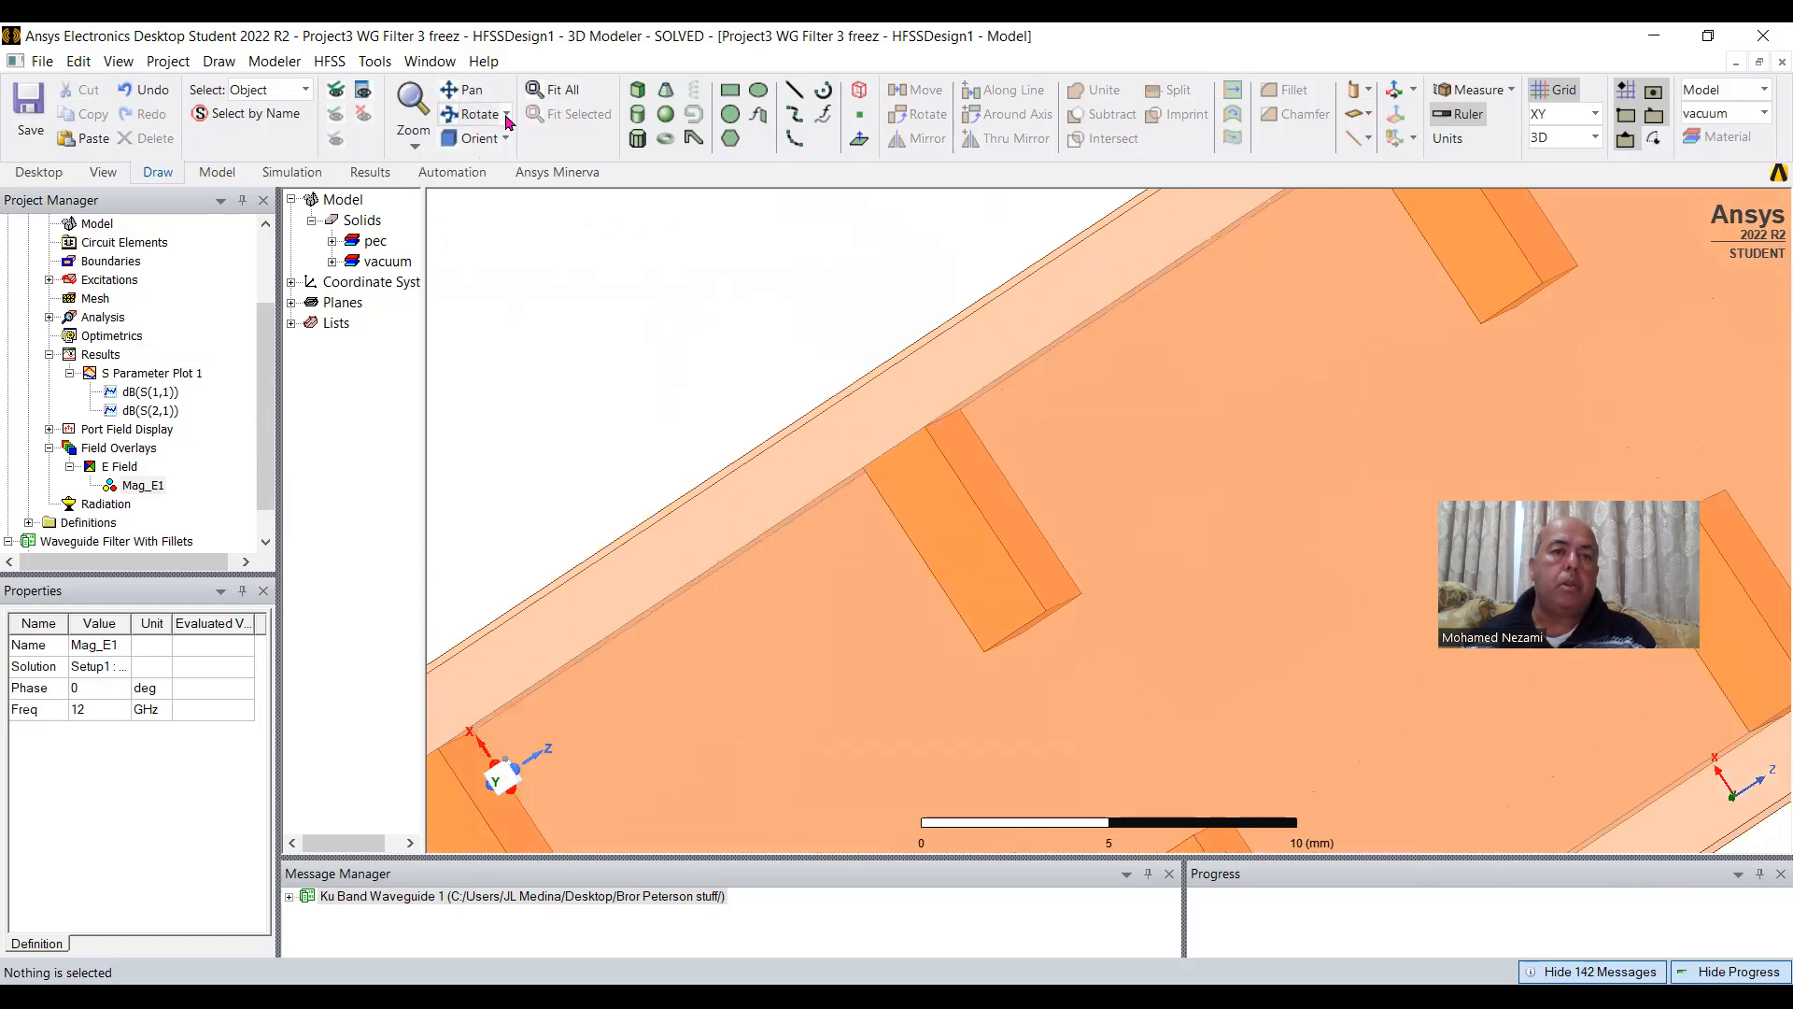
Fit the whole filter in view and orient it to look straight onto the XZ plane.
click(506, 115)
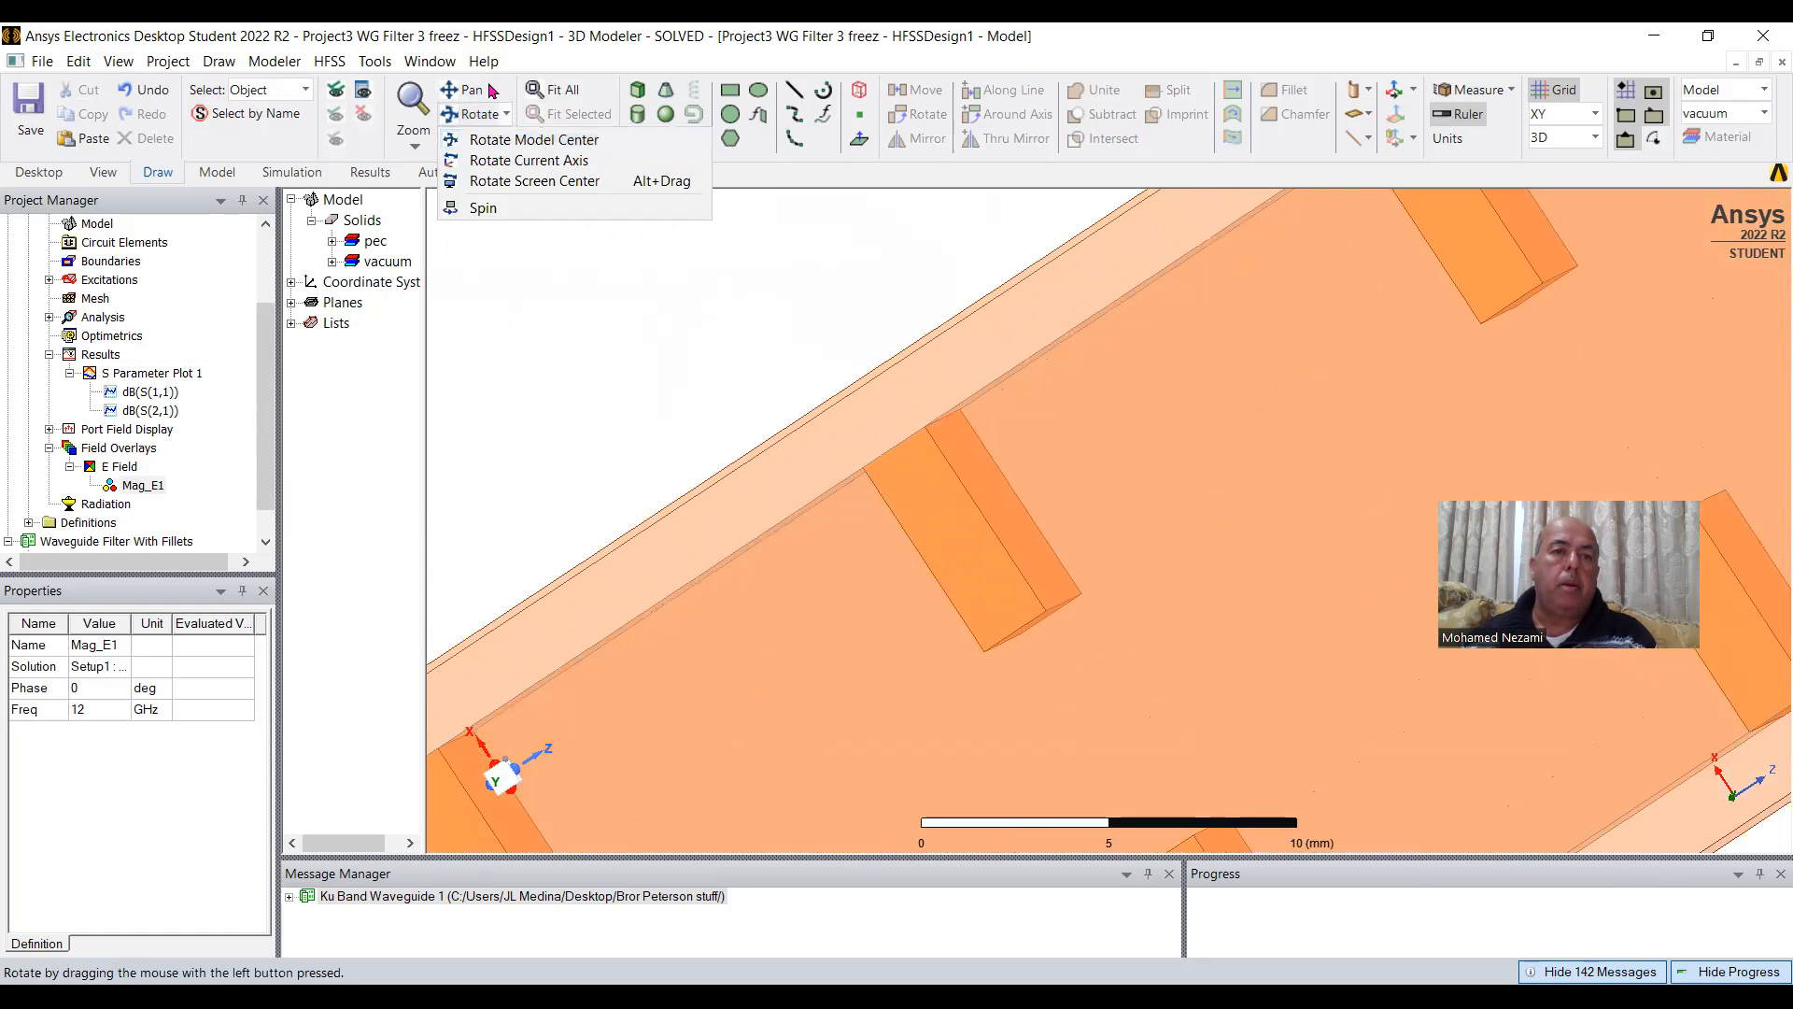
click(552, 91)
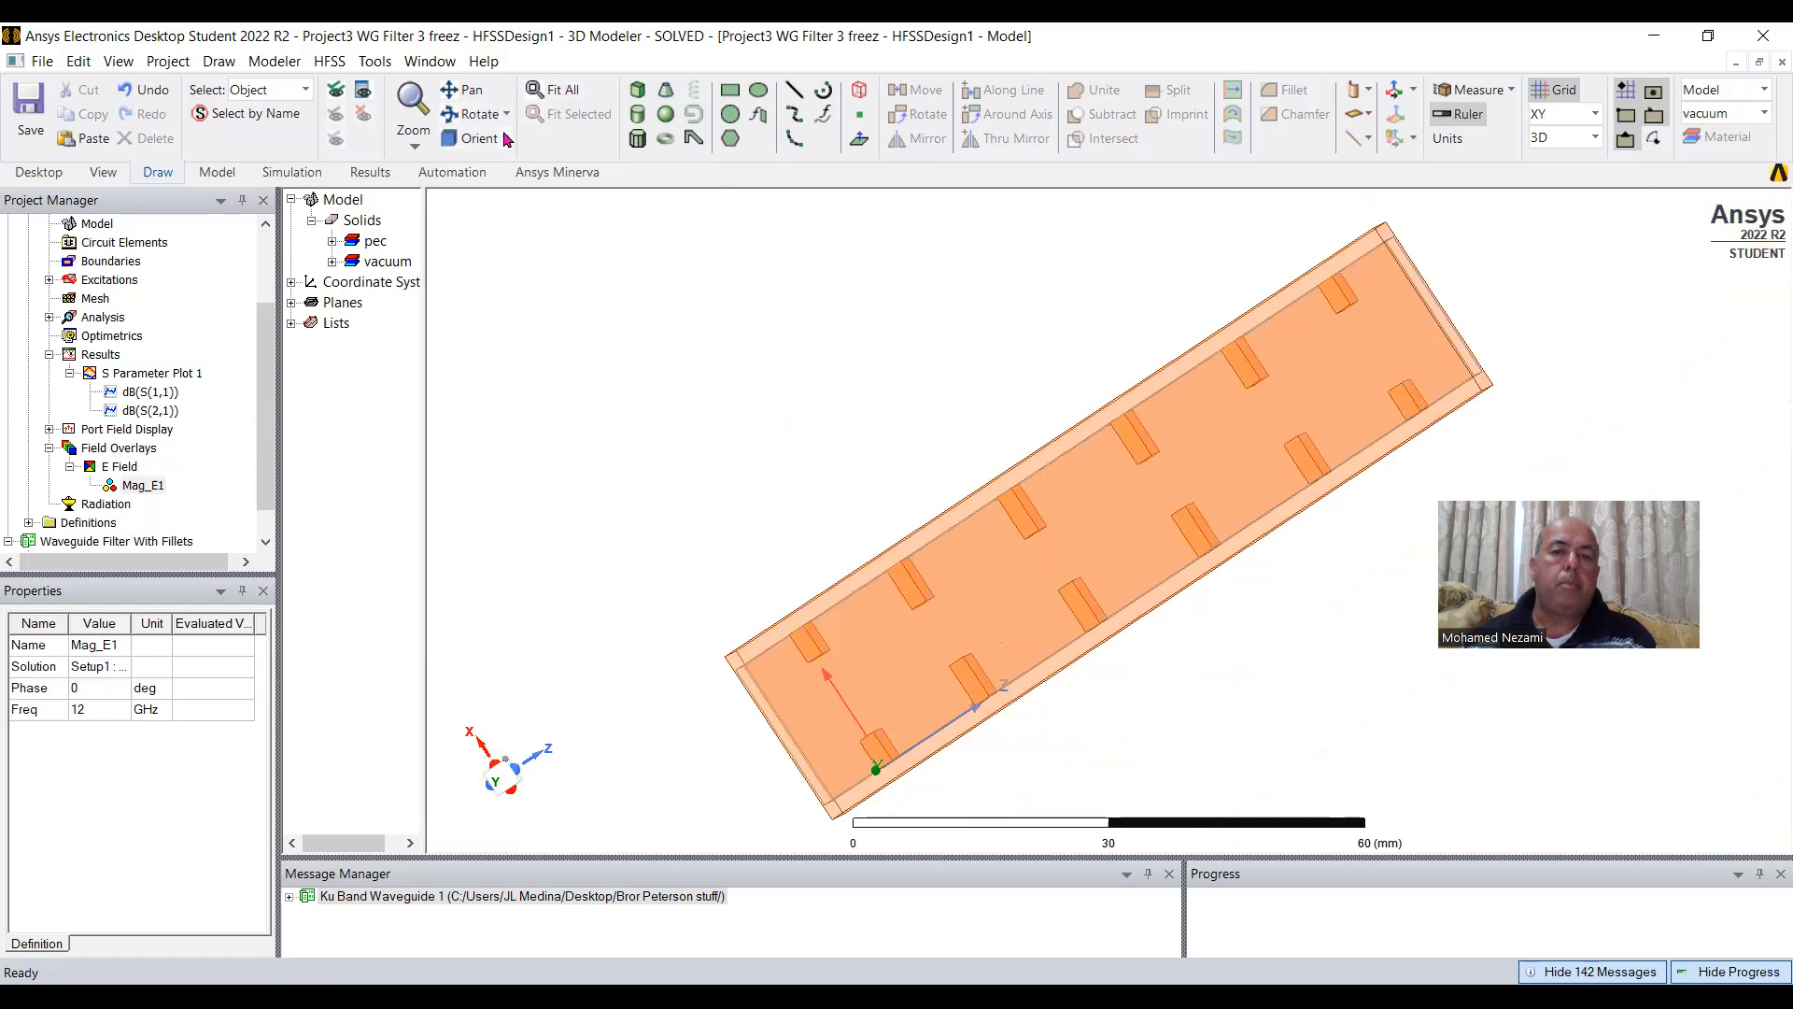
click(507, 139)
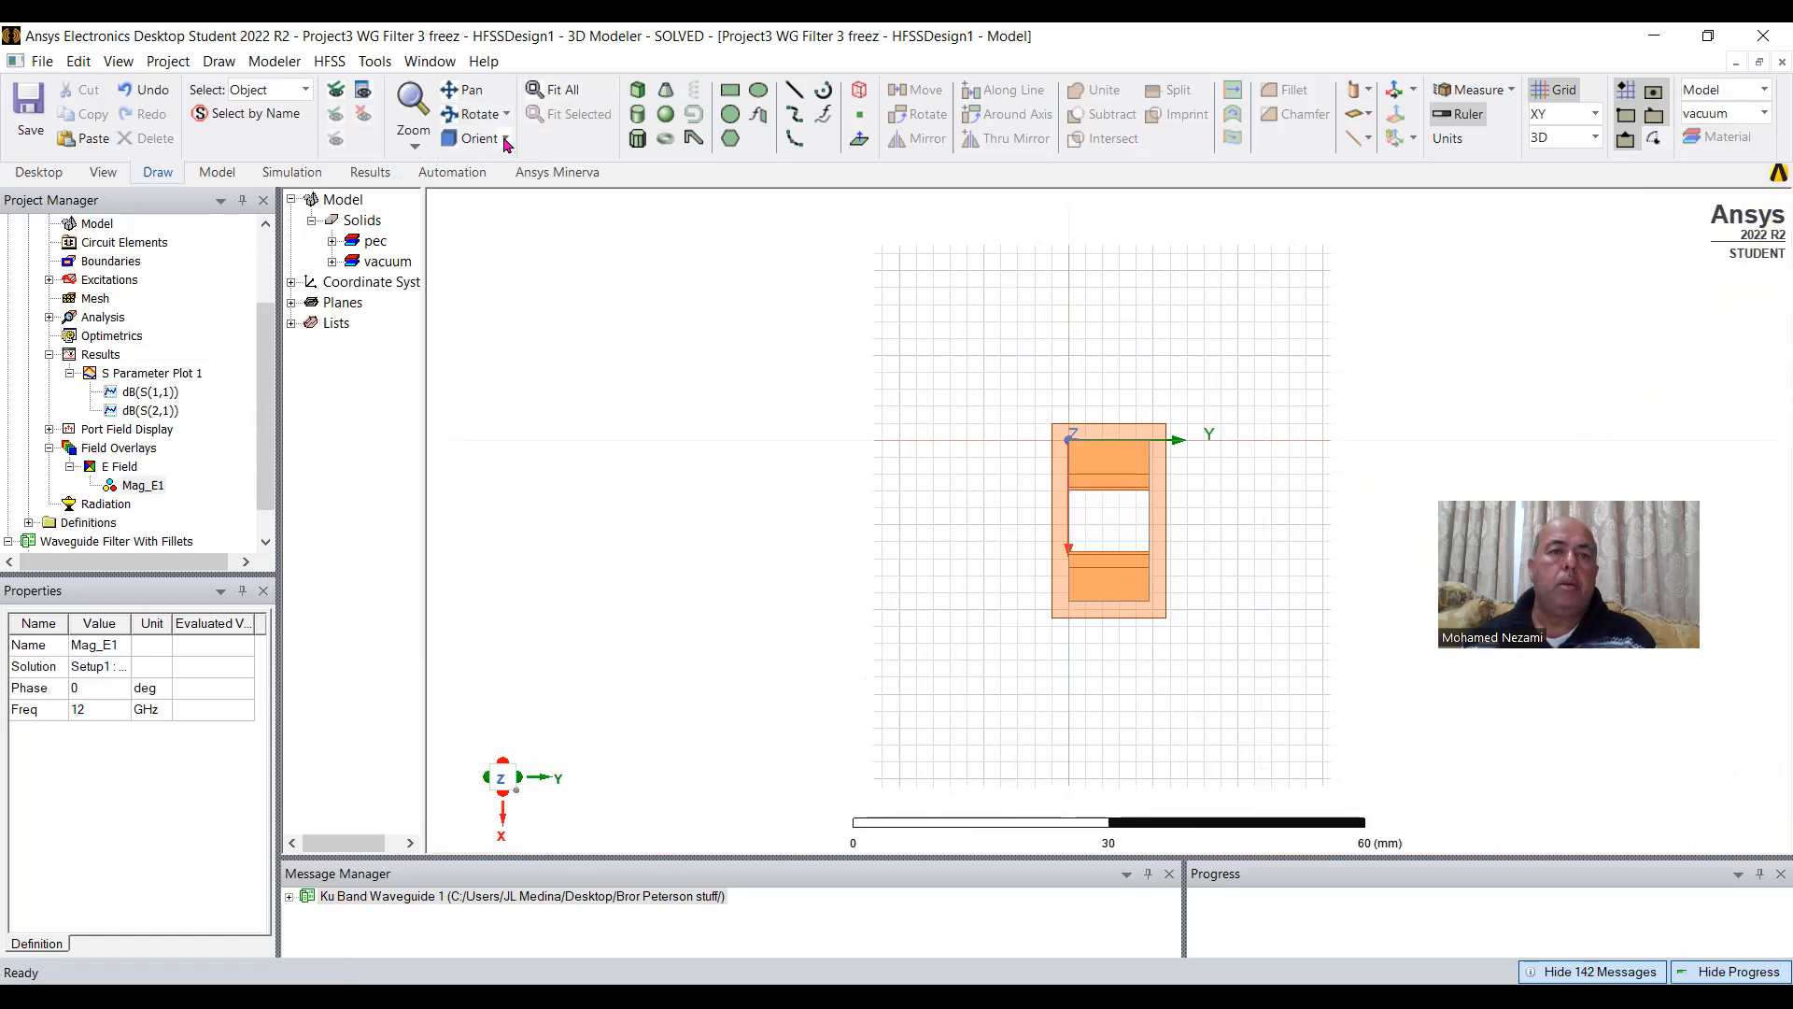
click(506, 139)
click(505, 235)
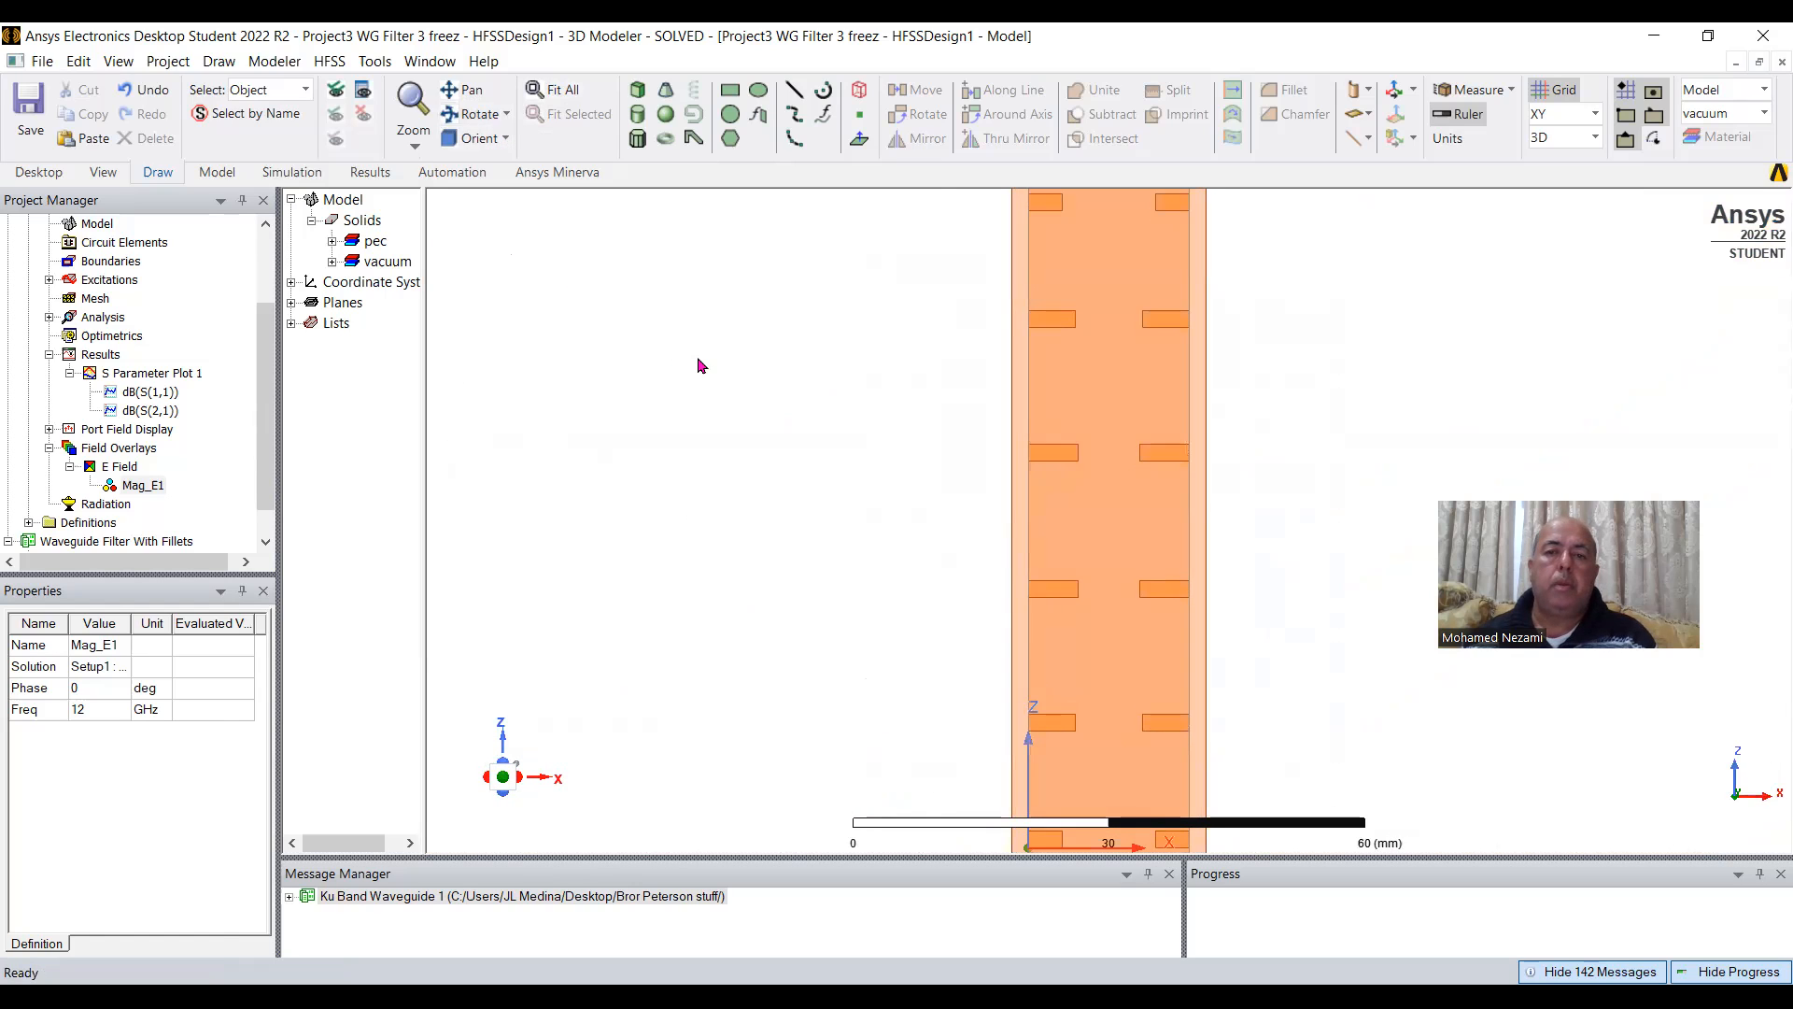
Inspect the iris pairs along the filter in the XZ view, including the square corners where an iris meets the waveguide wall.
scroll(932, 405, up, 3)
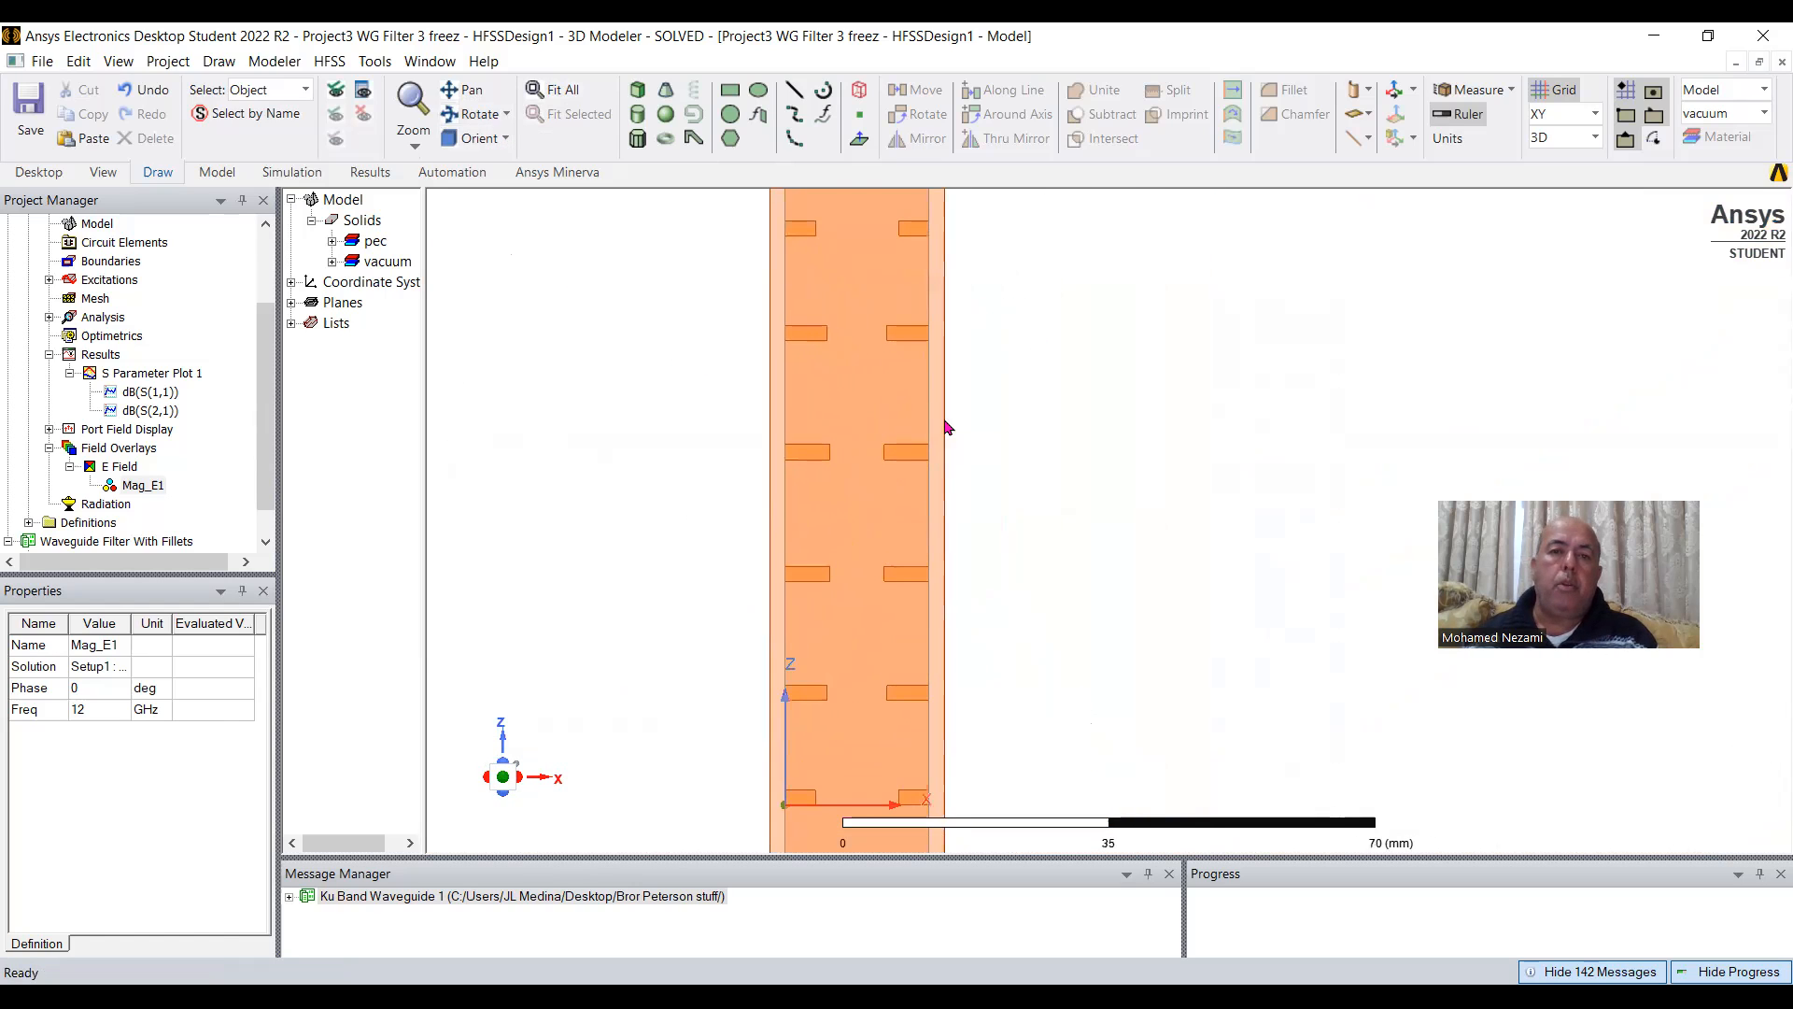
scroll(869, 450, down, 1)
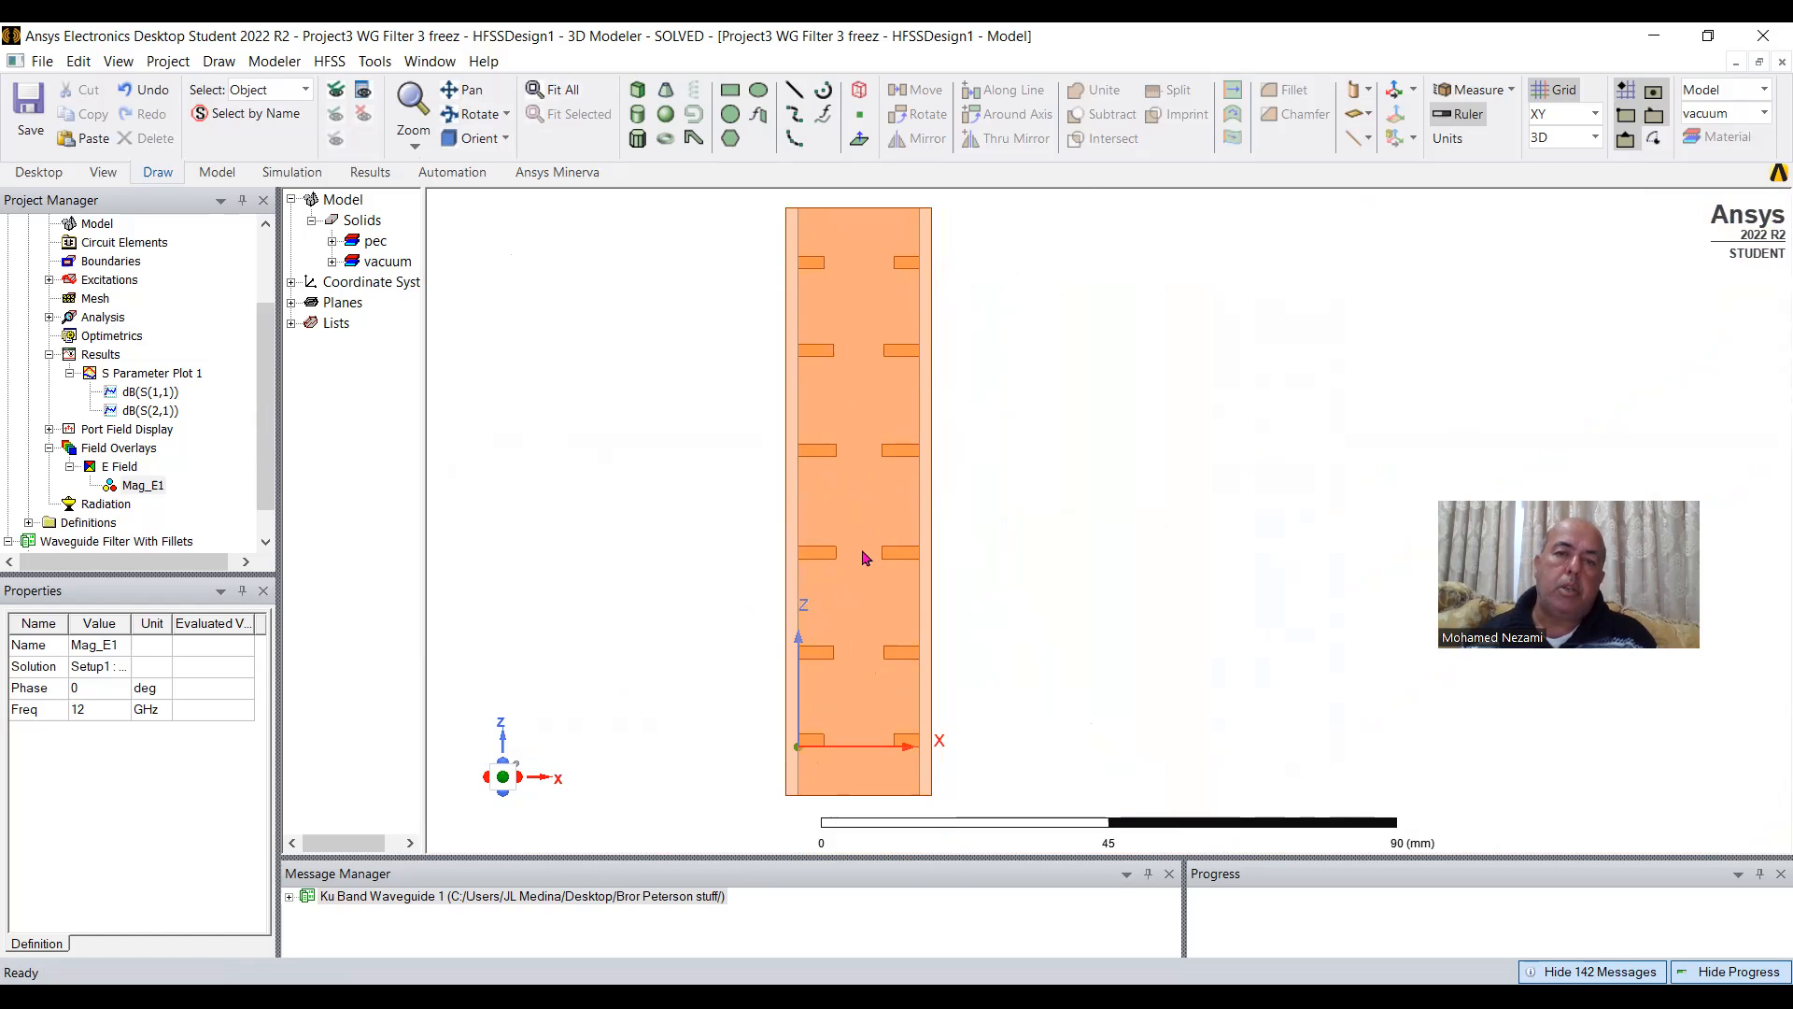
scroll(852, 285, up, 2)
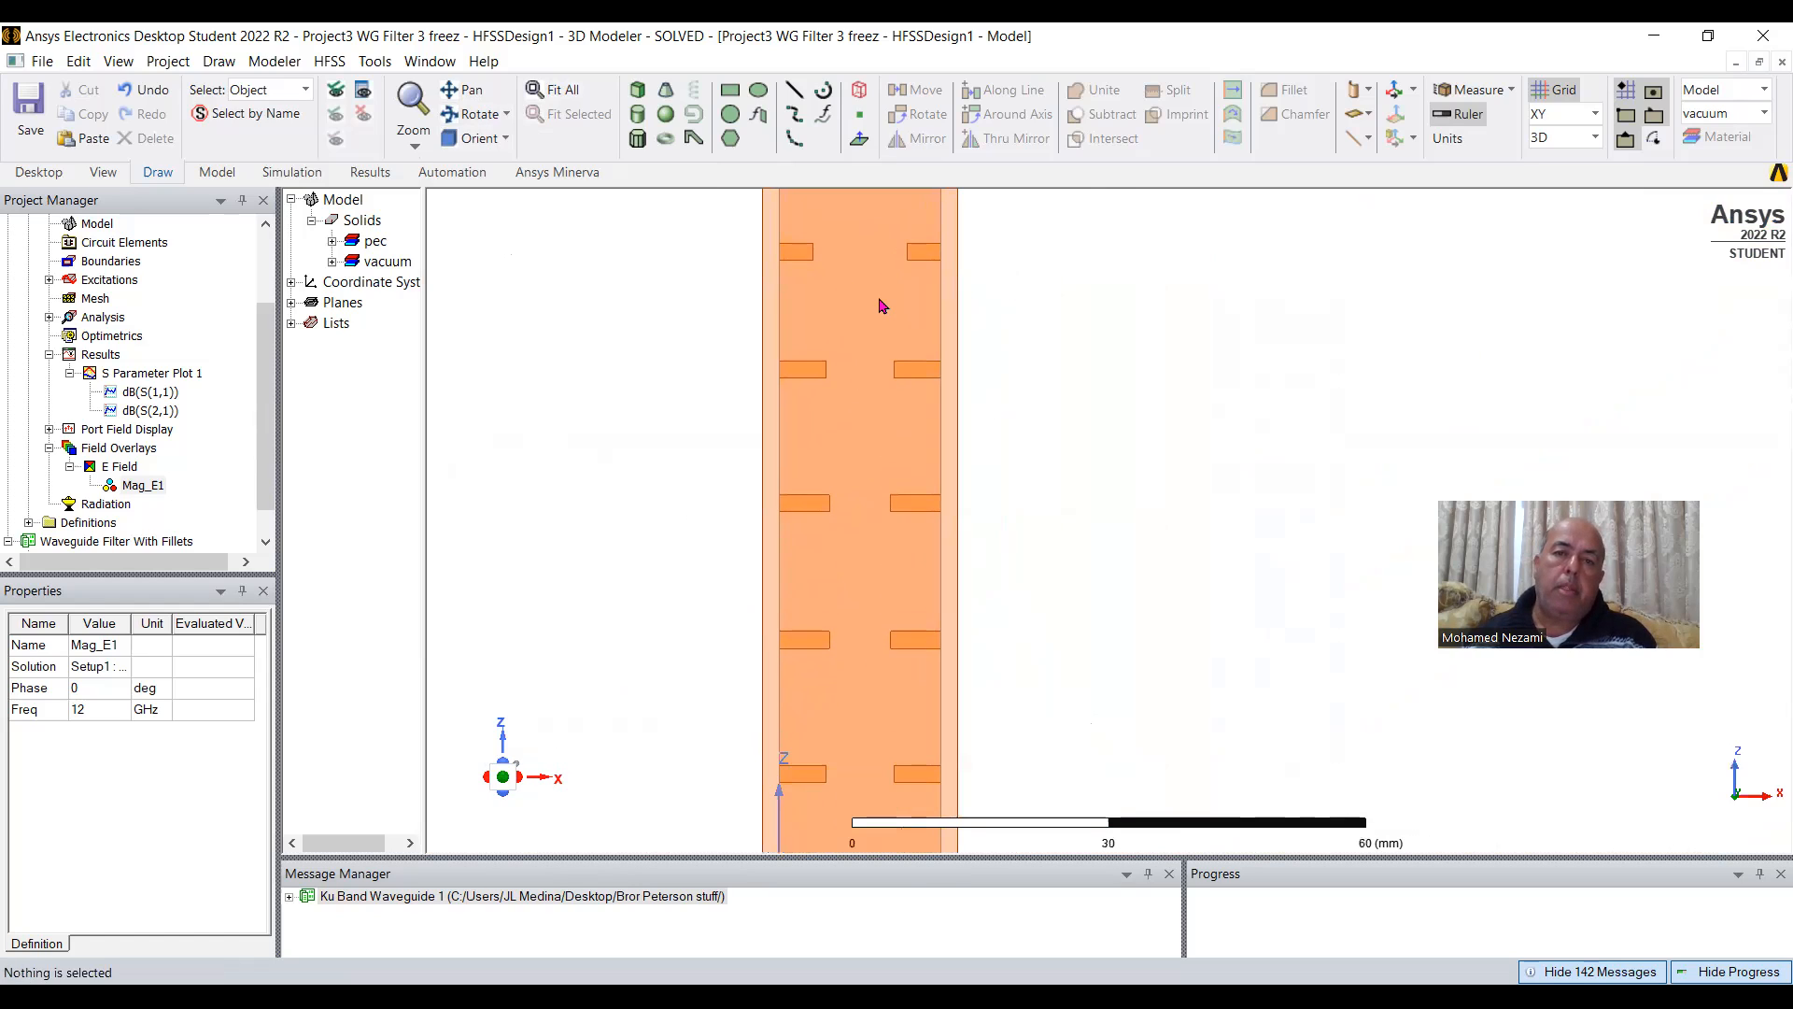
scroll(879, 306, down, 2)
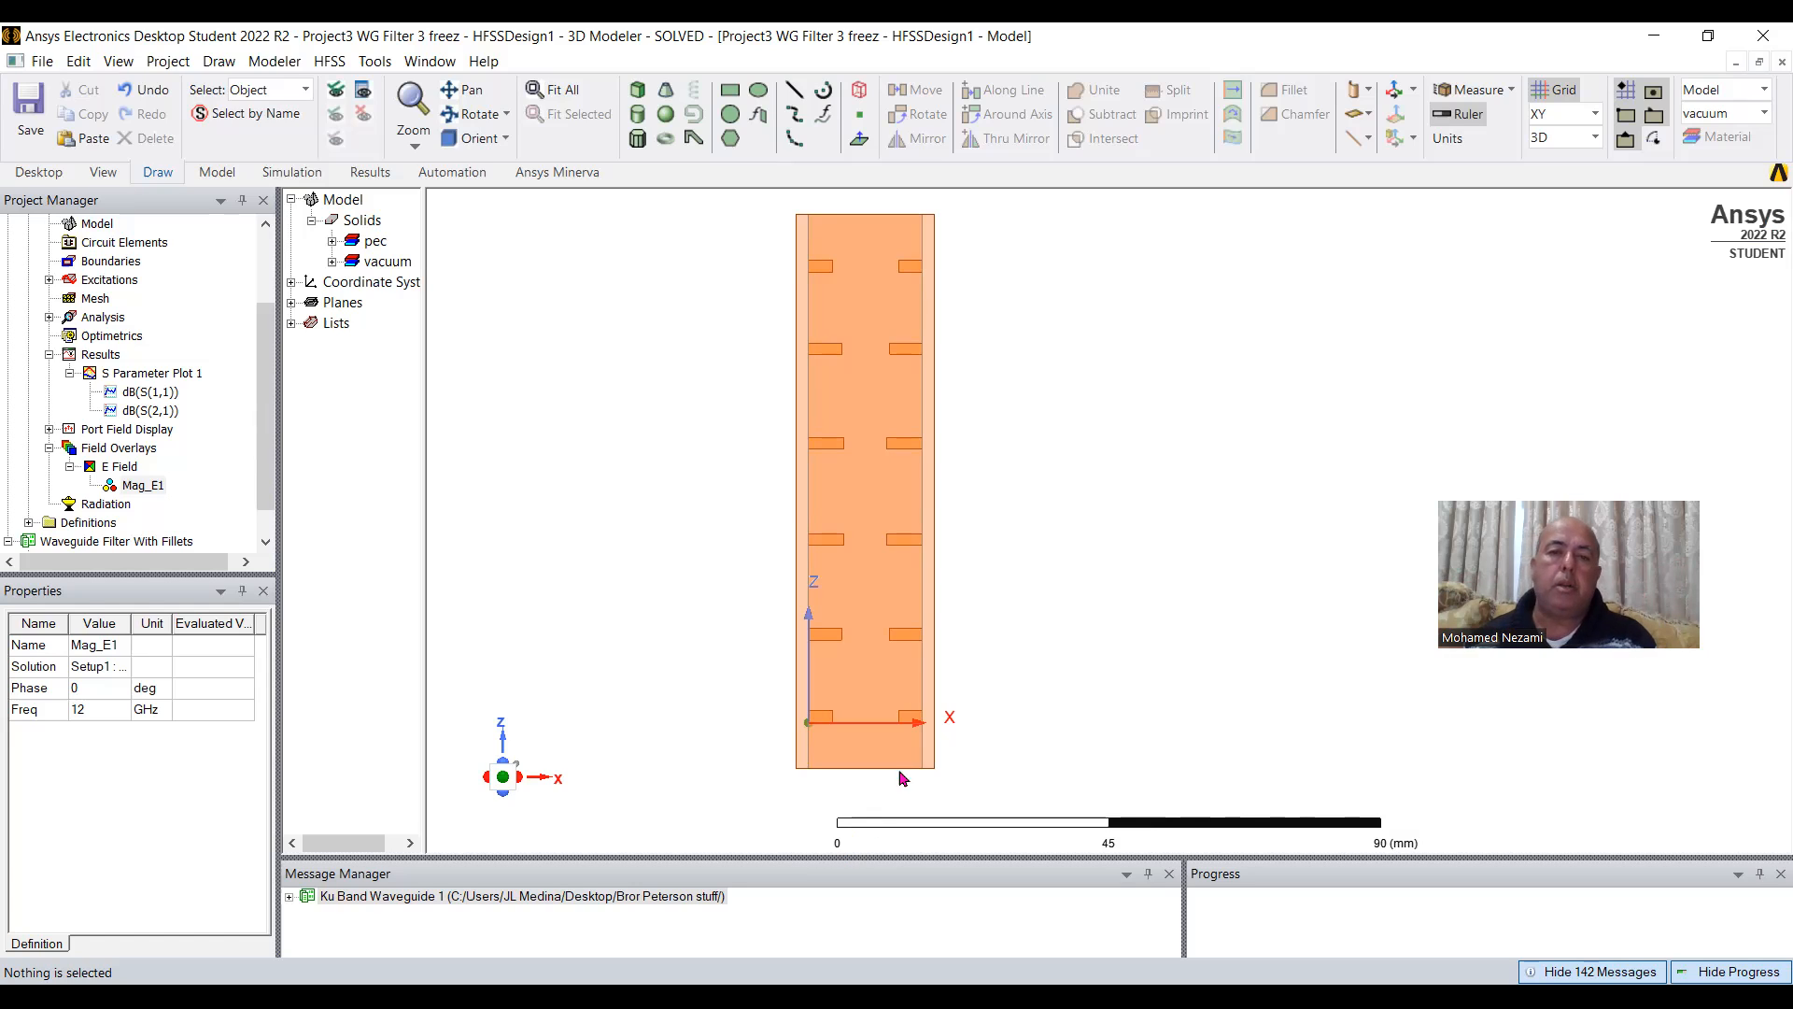
scroll(906, 285, up, 1)
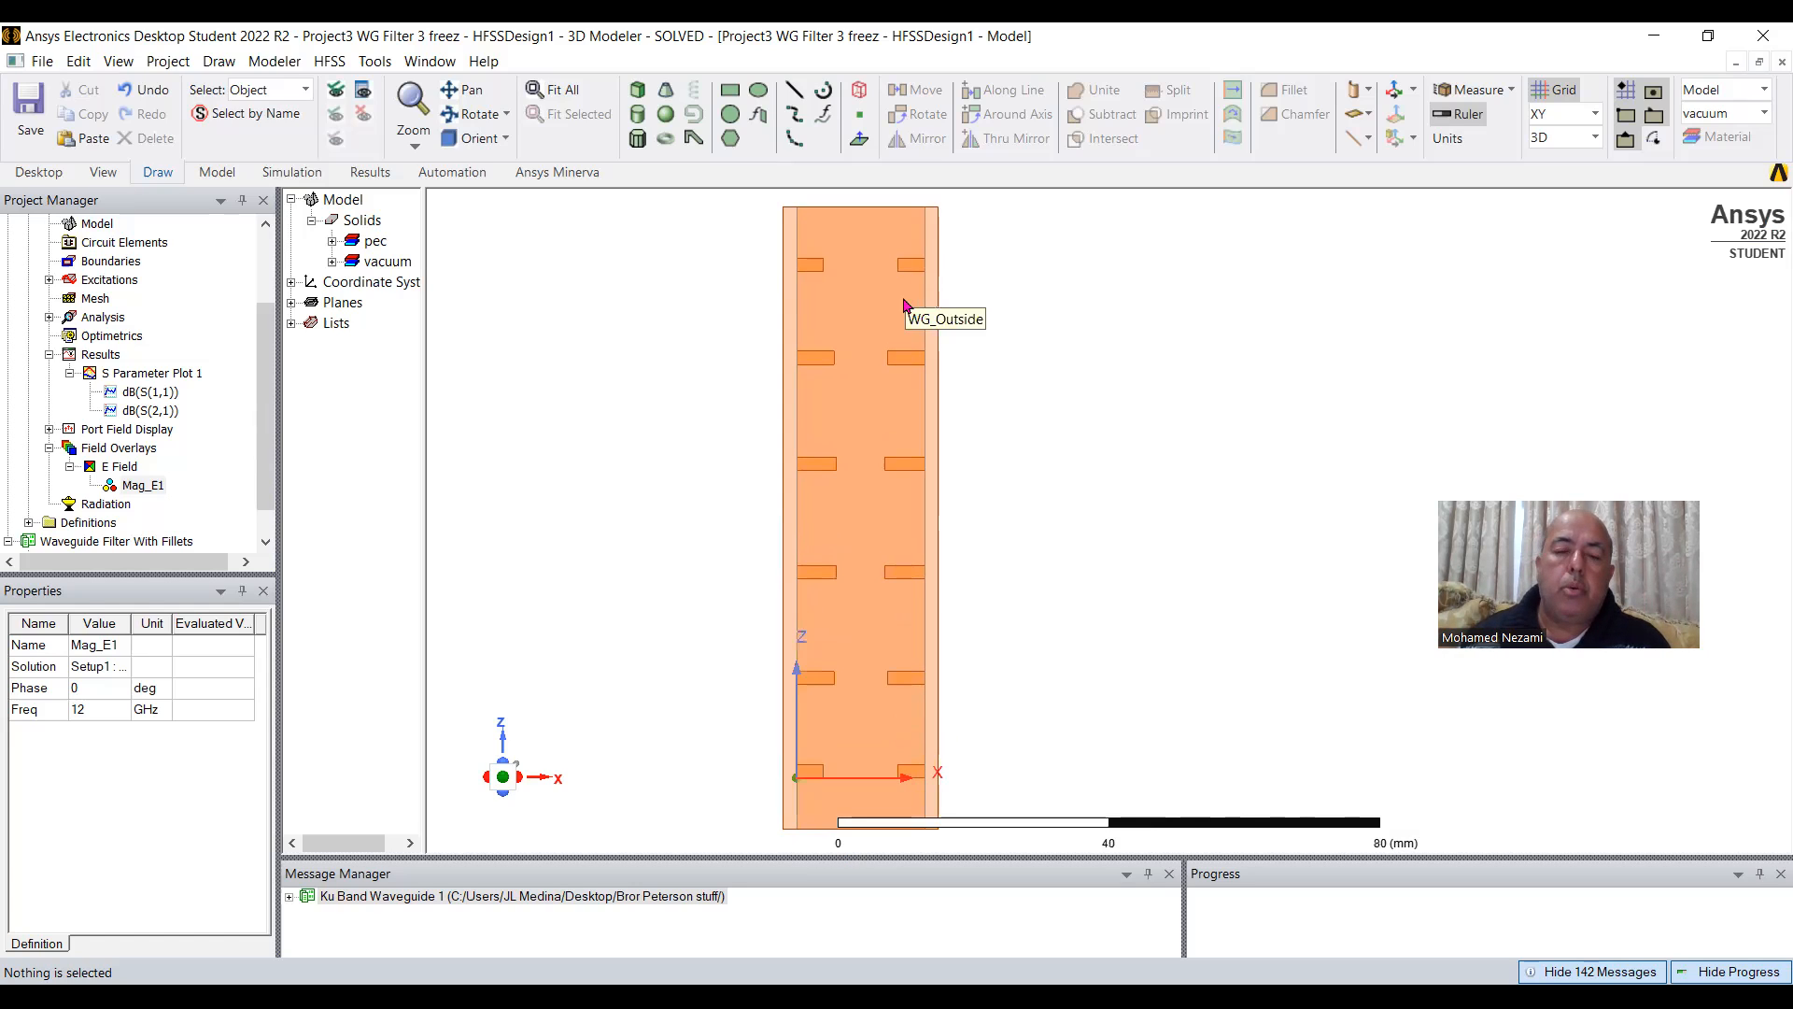
scroll(923, 365, up, 3)
scroll(929, 359, up, 2)
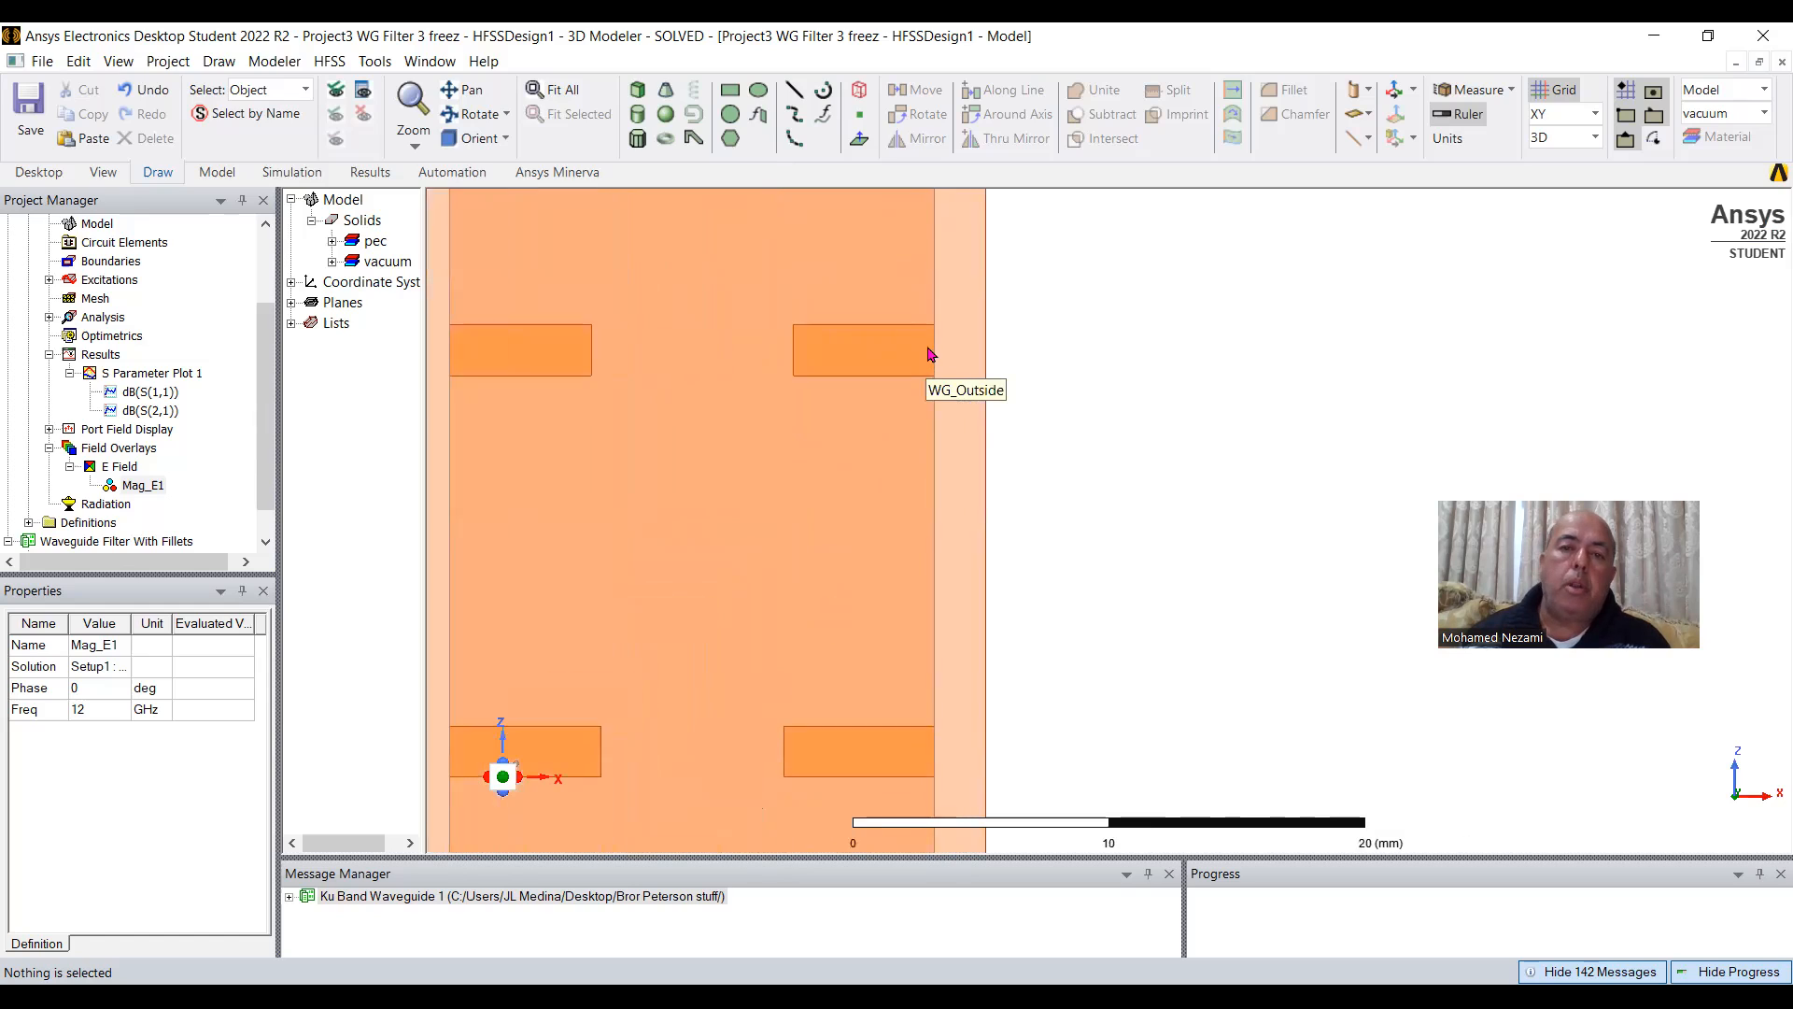
scroll(935, 318, up, 2)
scroll(920, 312, up, 1)
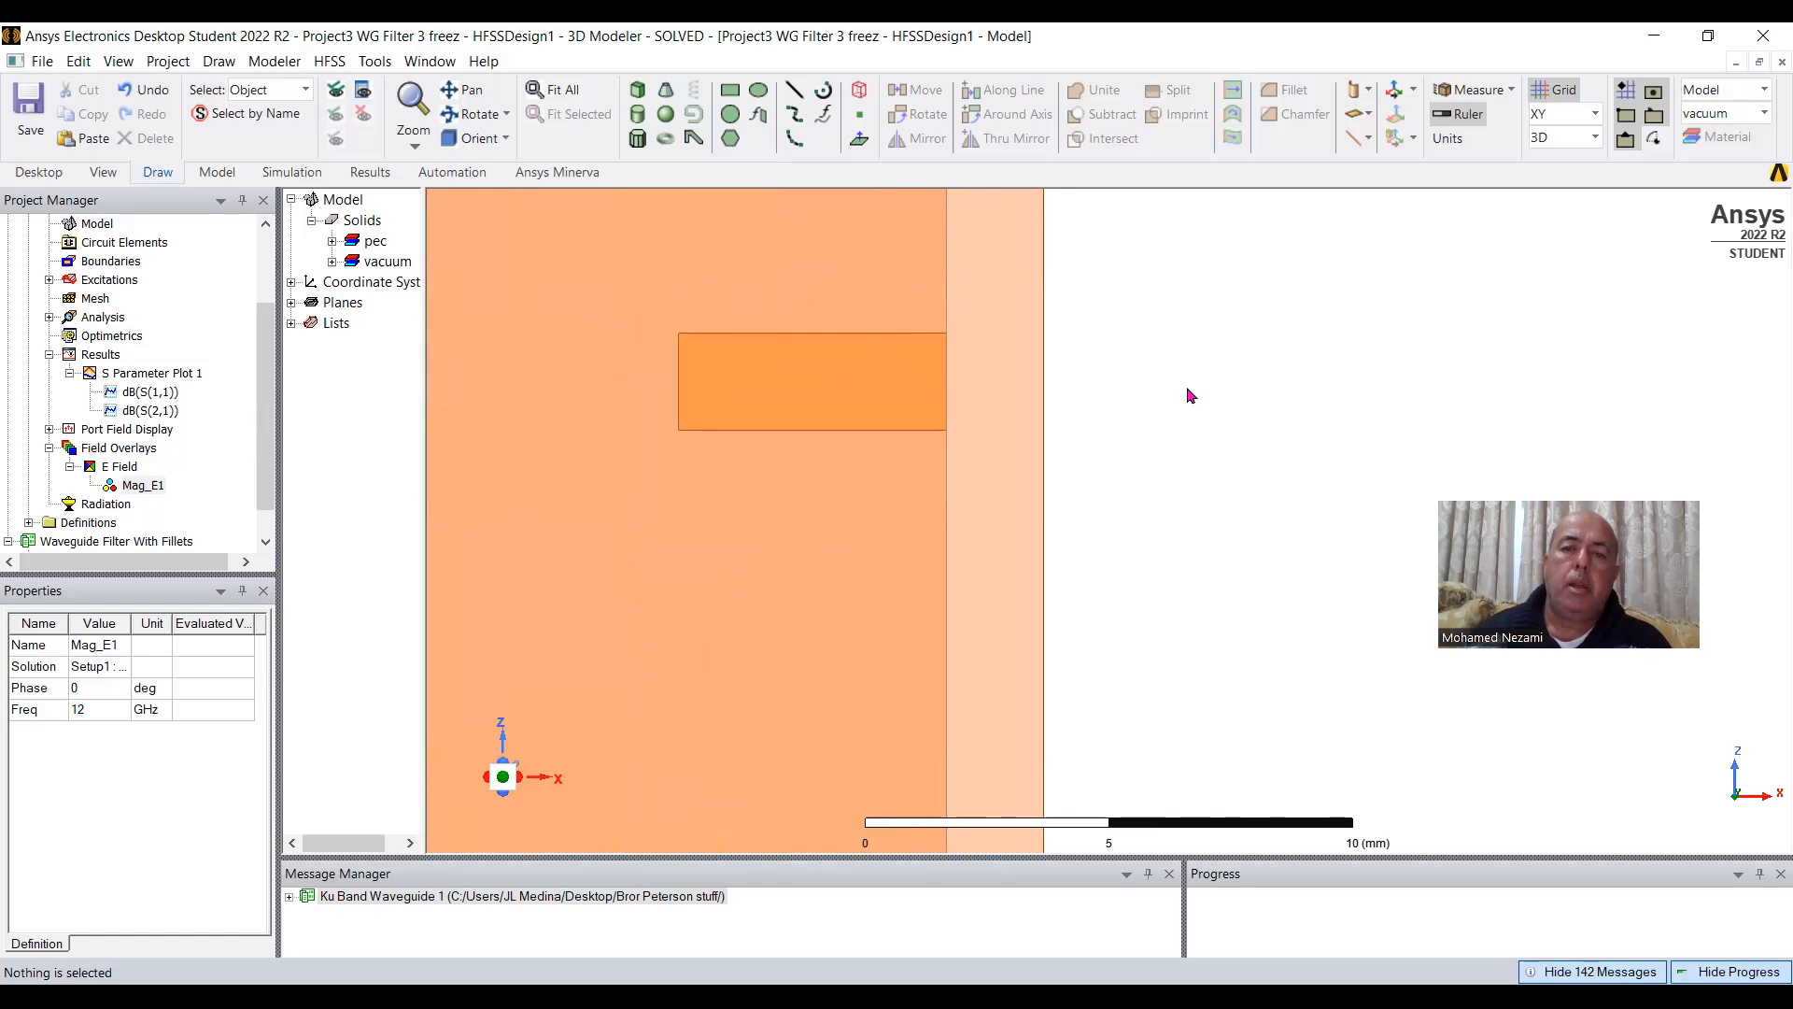
scroll(1191, 395, down, 6)
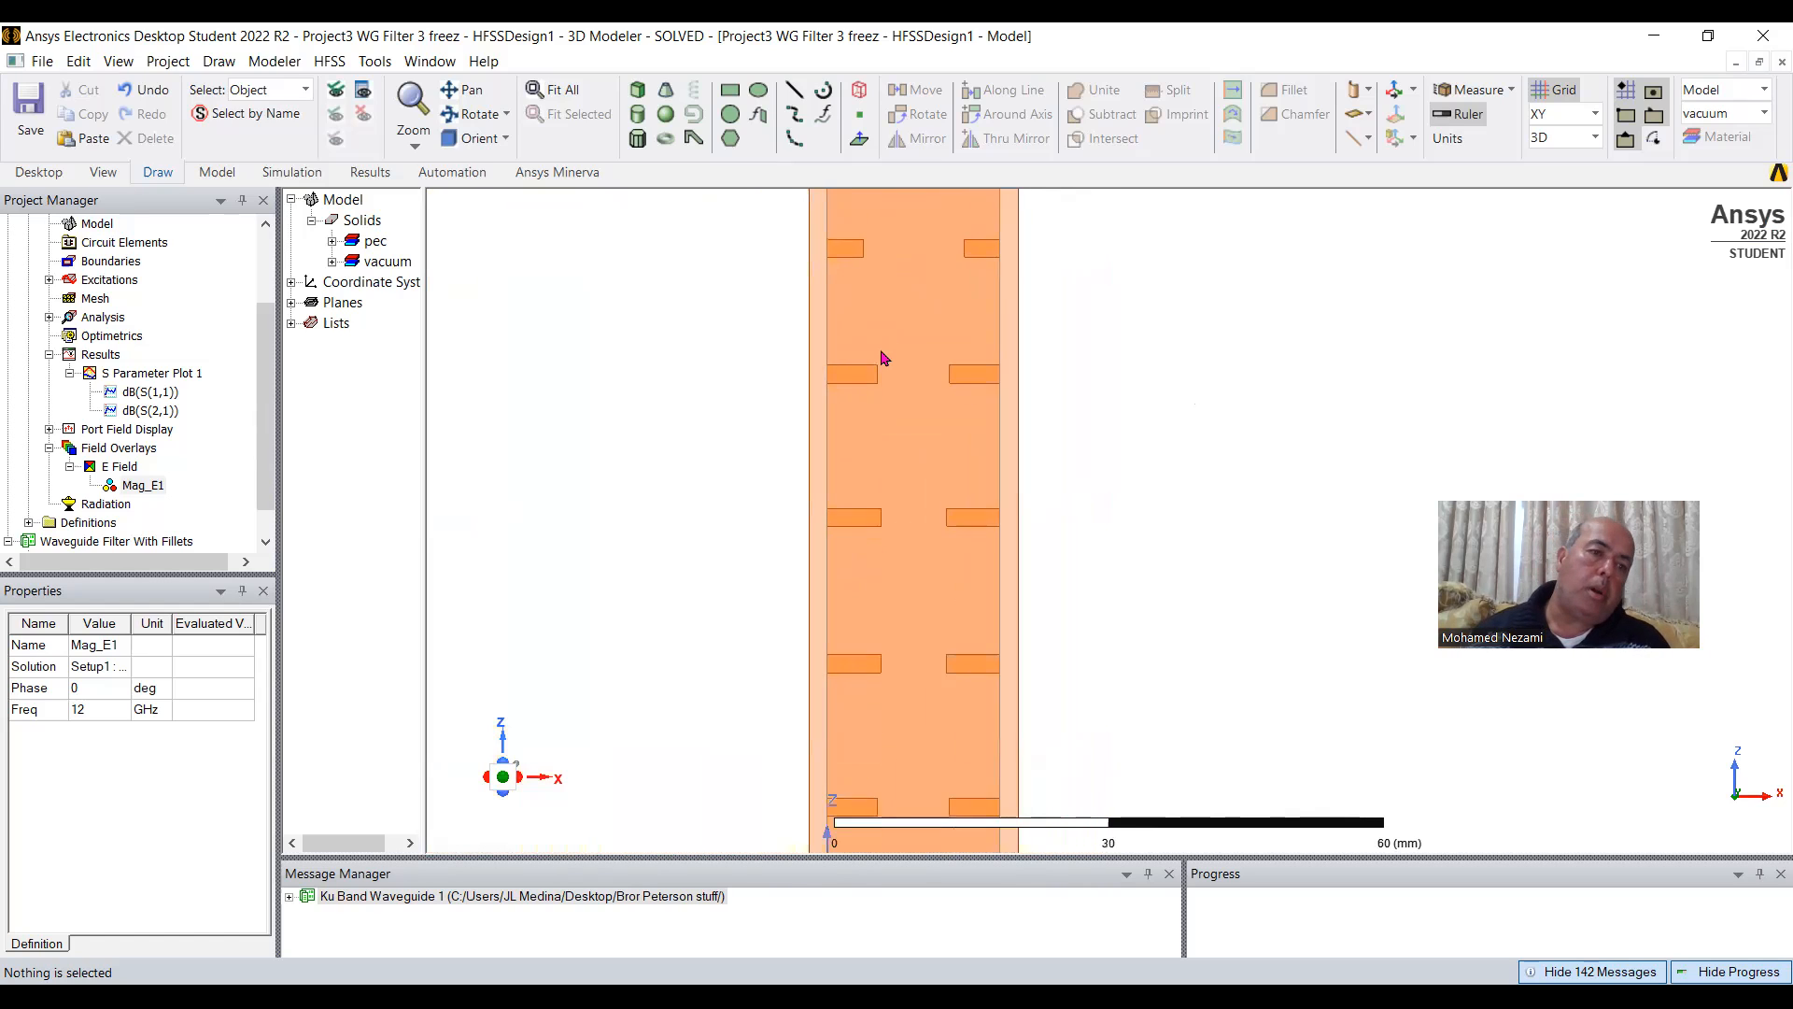
scroll(883, 357, down, 1)
Open HFSSDesign1 of the Waveguide Filter With Fillets project and examine the rounded corners between irises and walls.
drag(261, 420, 274, 511)
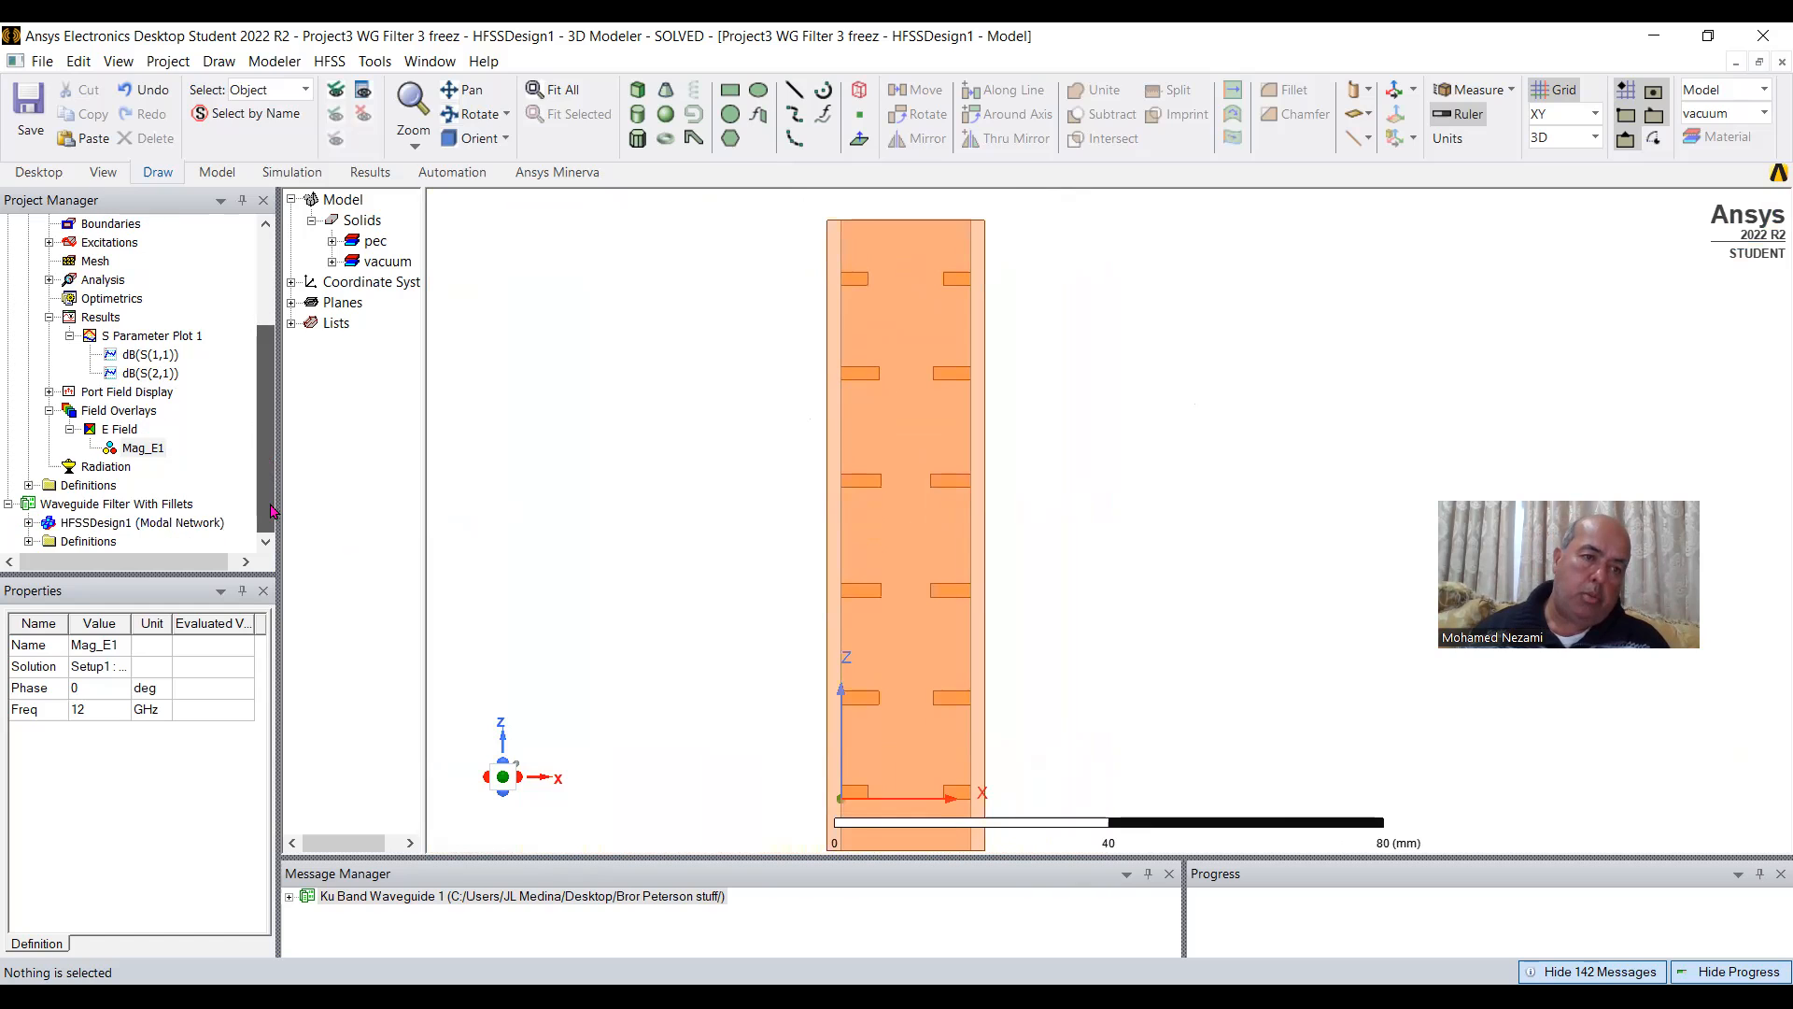
double_click(110, 523)
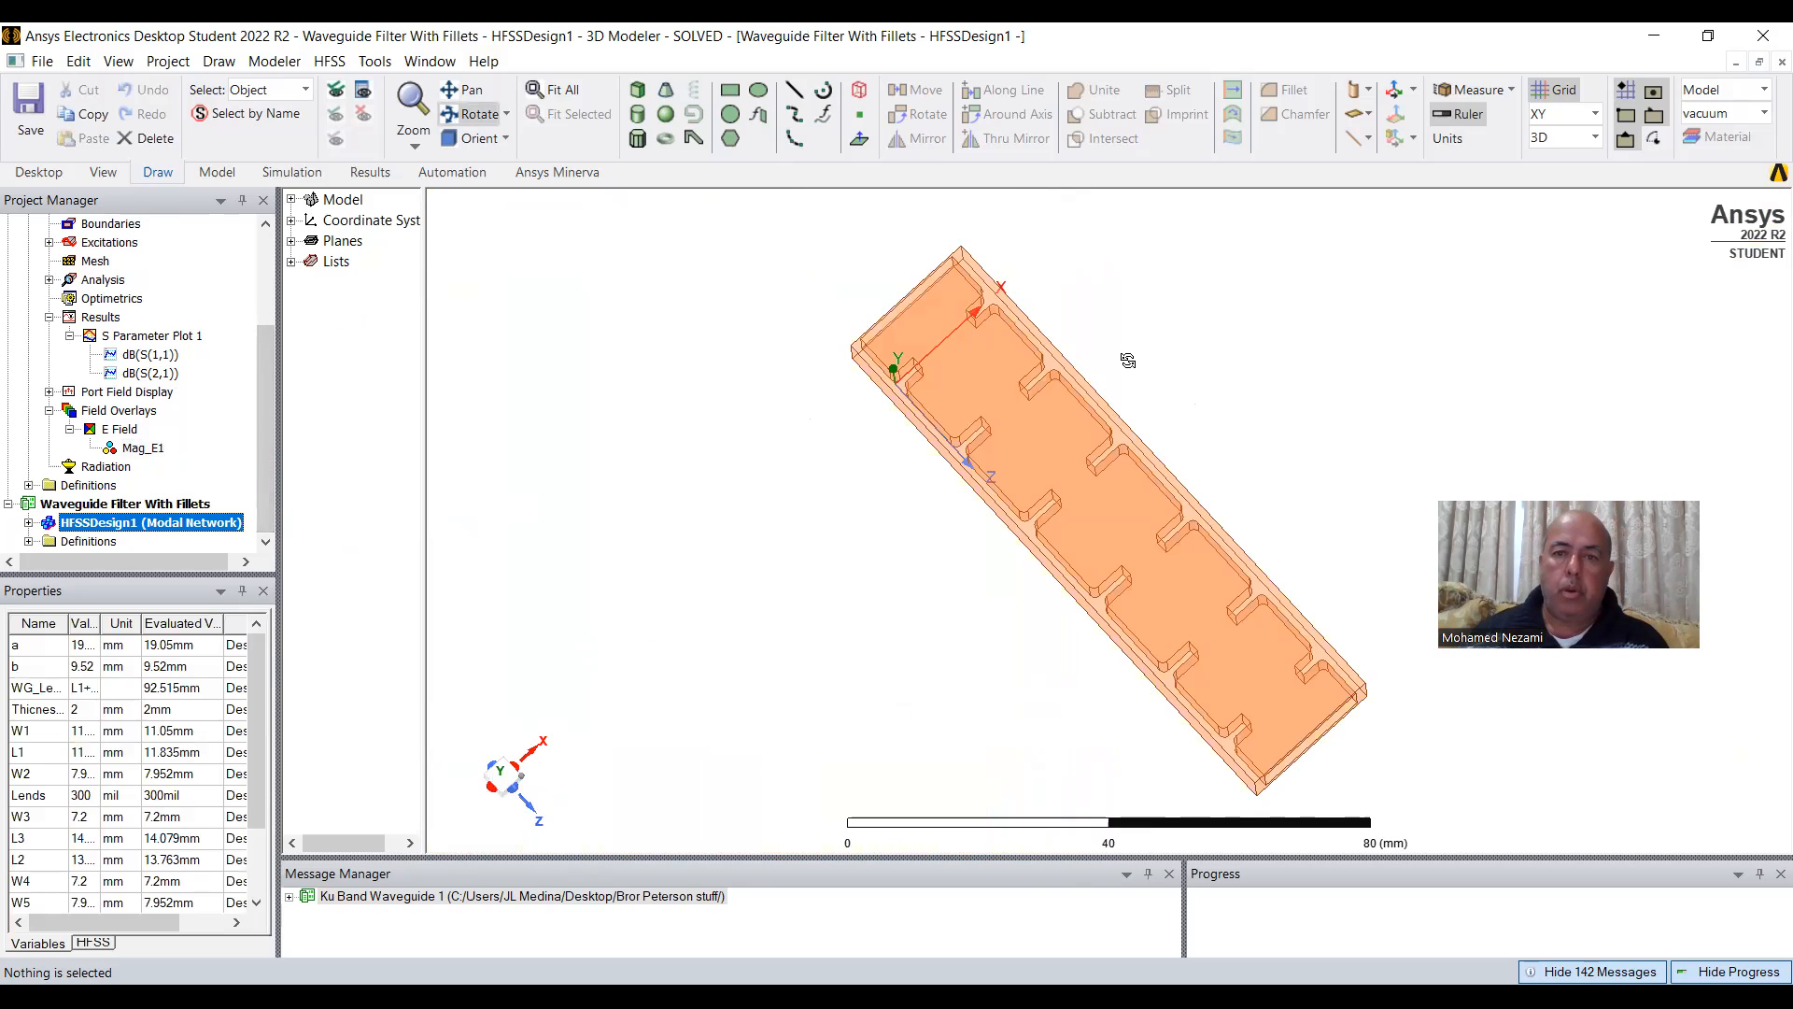
scroll(1082, 438, up, 2)
scroll(998, 360, up, 1)
drag(1007, 370, 1008, 393)
scroll(1035, 340, up, 1)
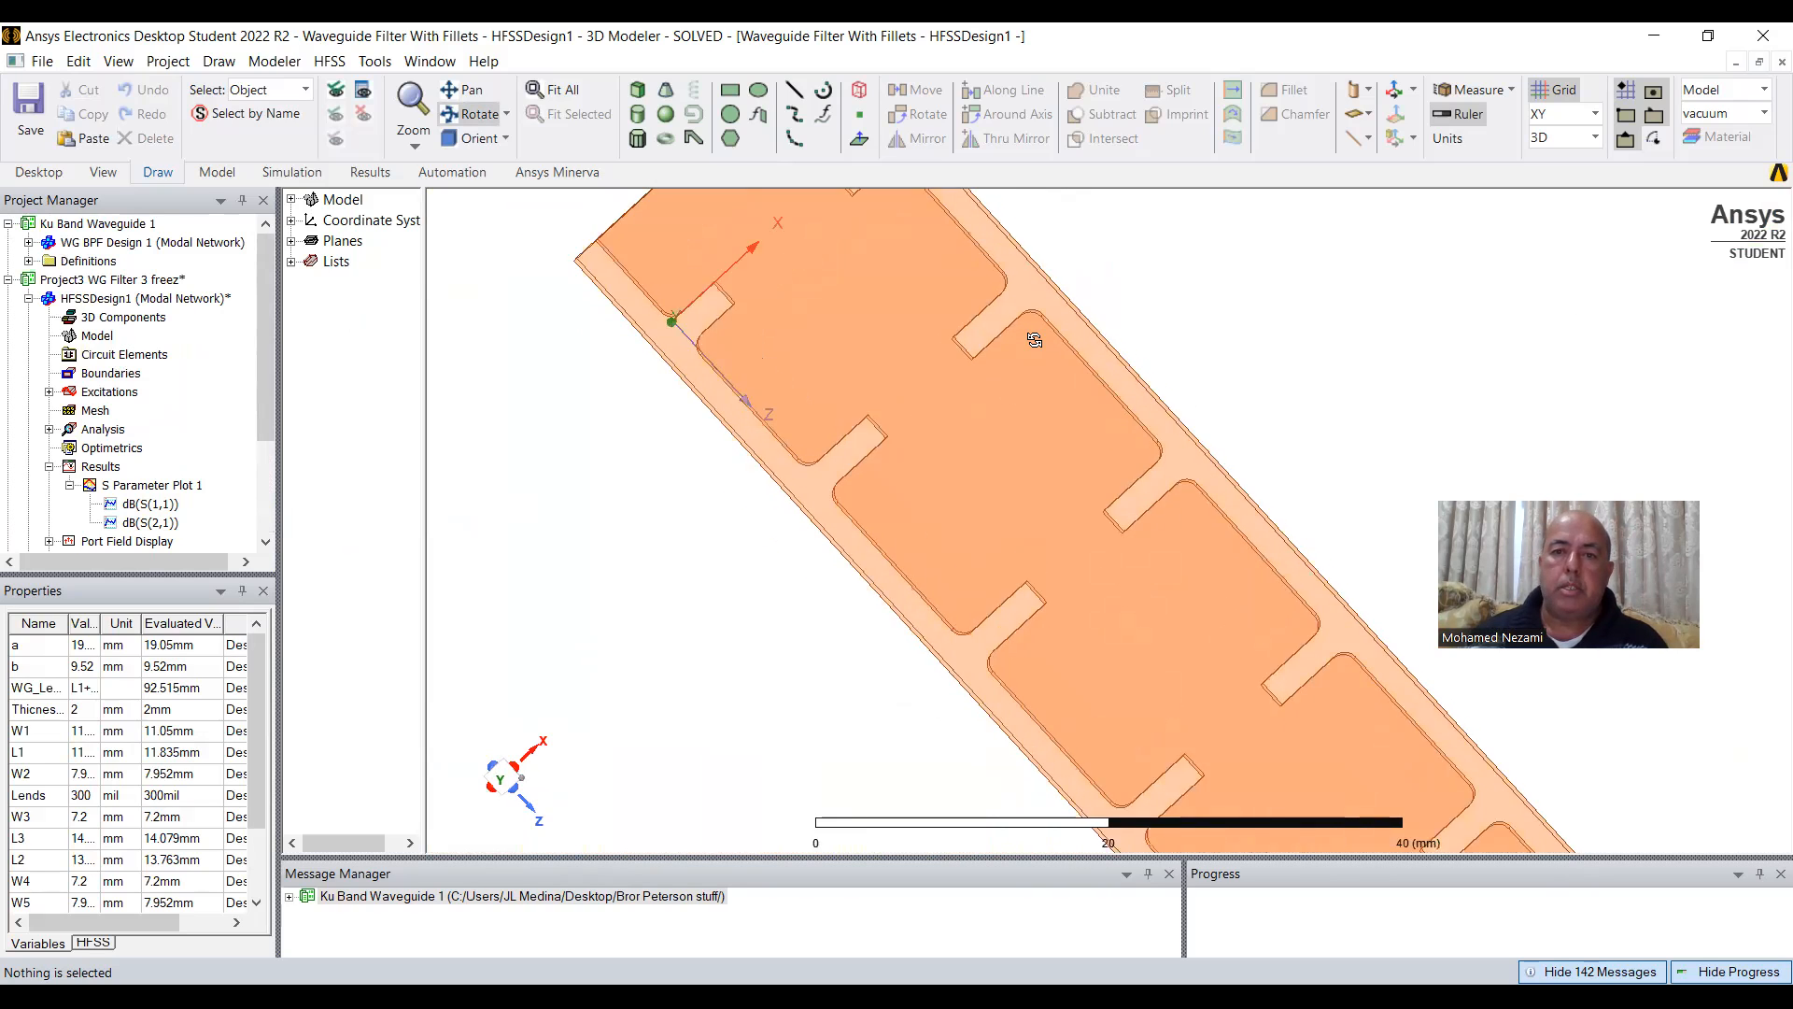
scroll(1035, 340, up, 1)
scroll(1004, 301, up, 1)
drag(1037, 366, 1043, 344)
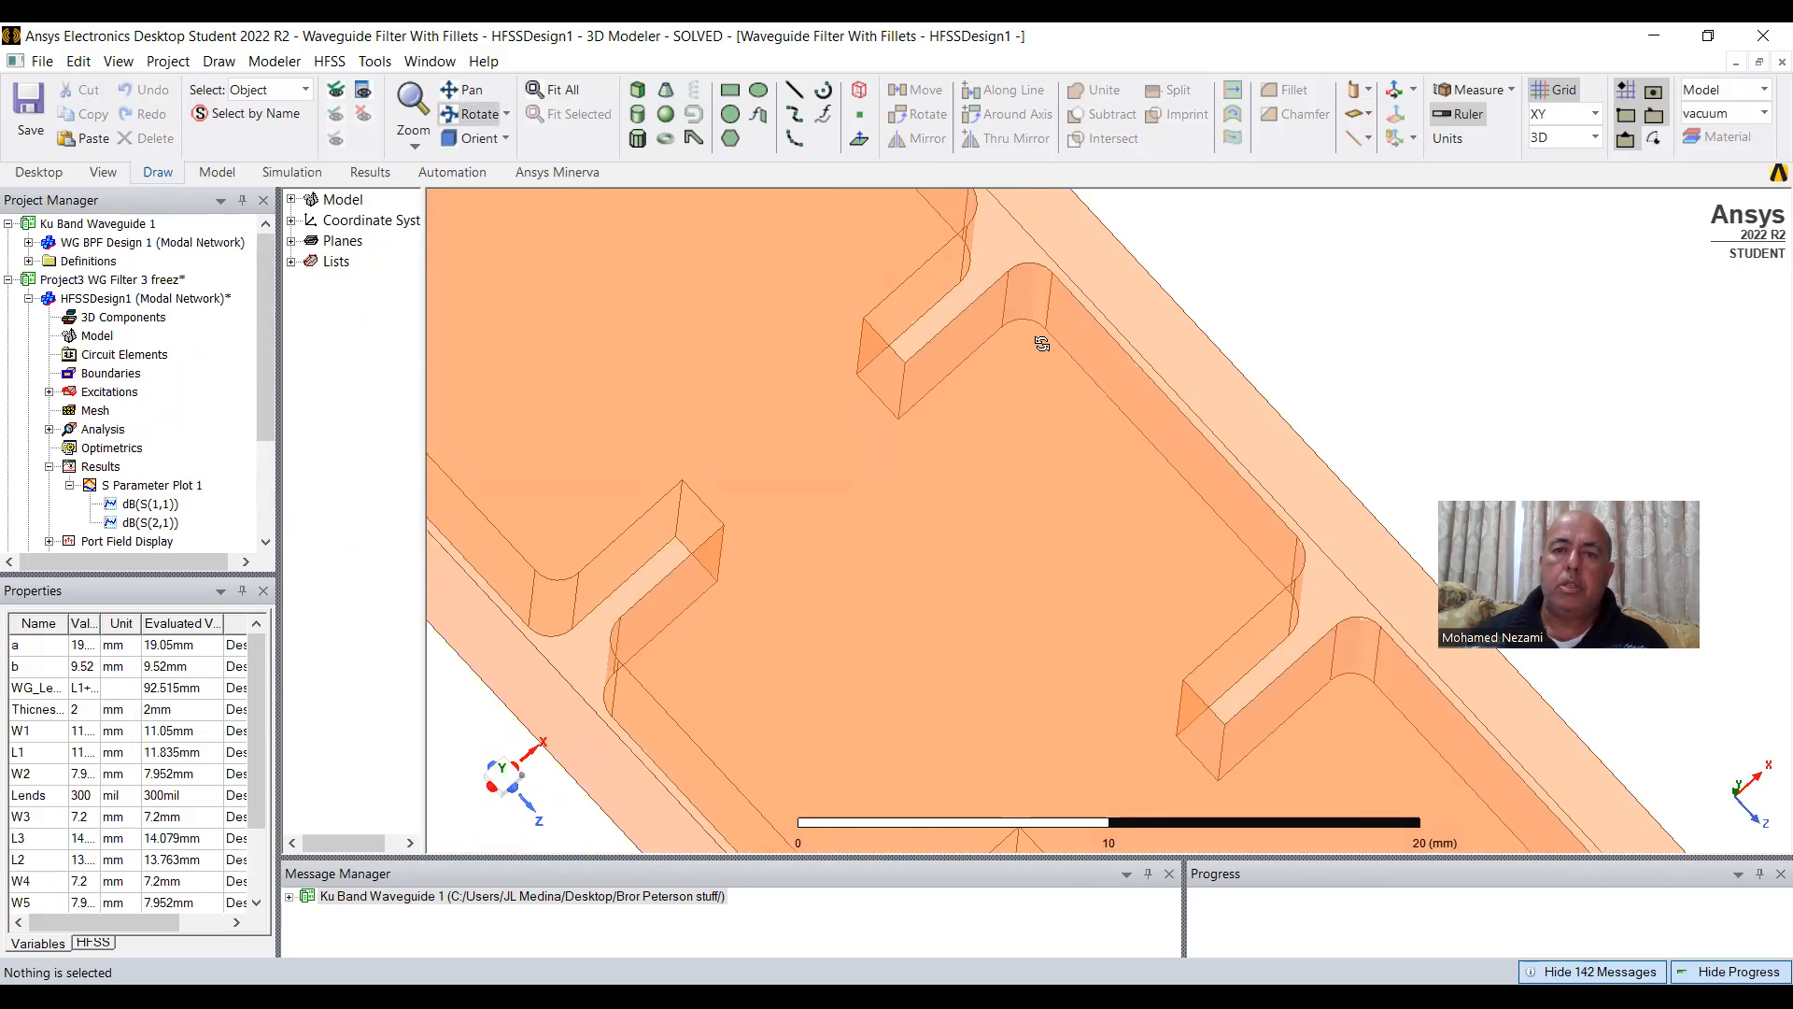
Fit the entire filleted filter in view and orbit it to an oblique angle showing all its cavities.
double_click(1047, 343)
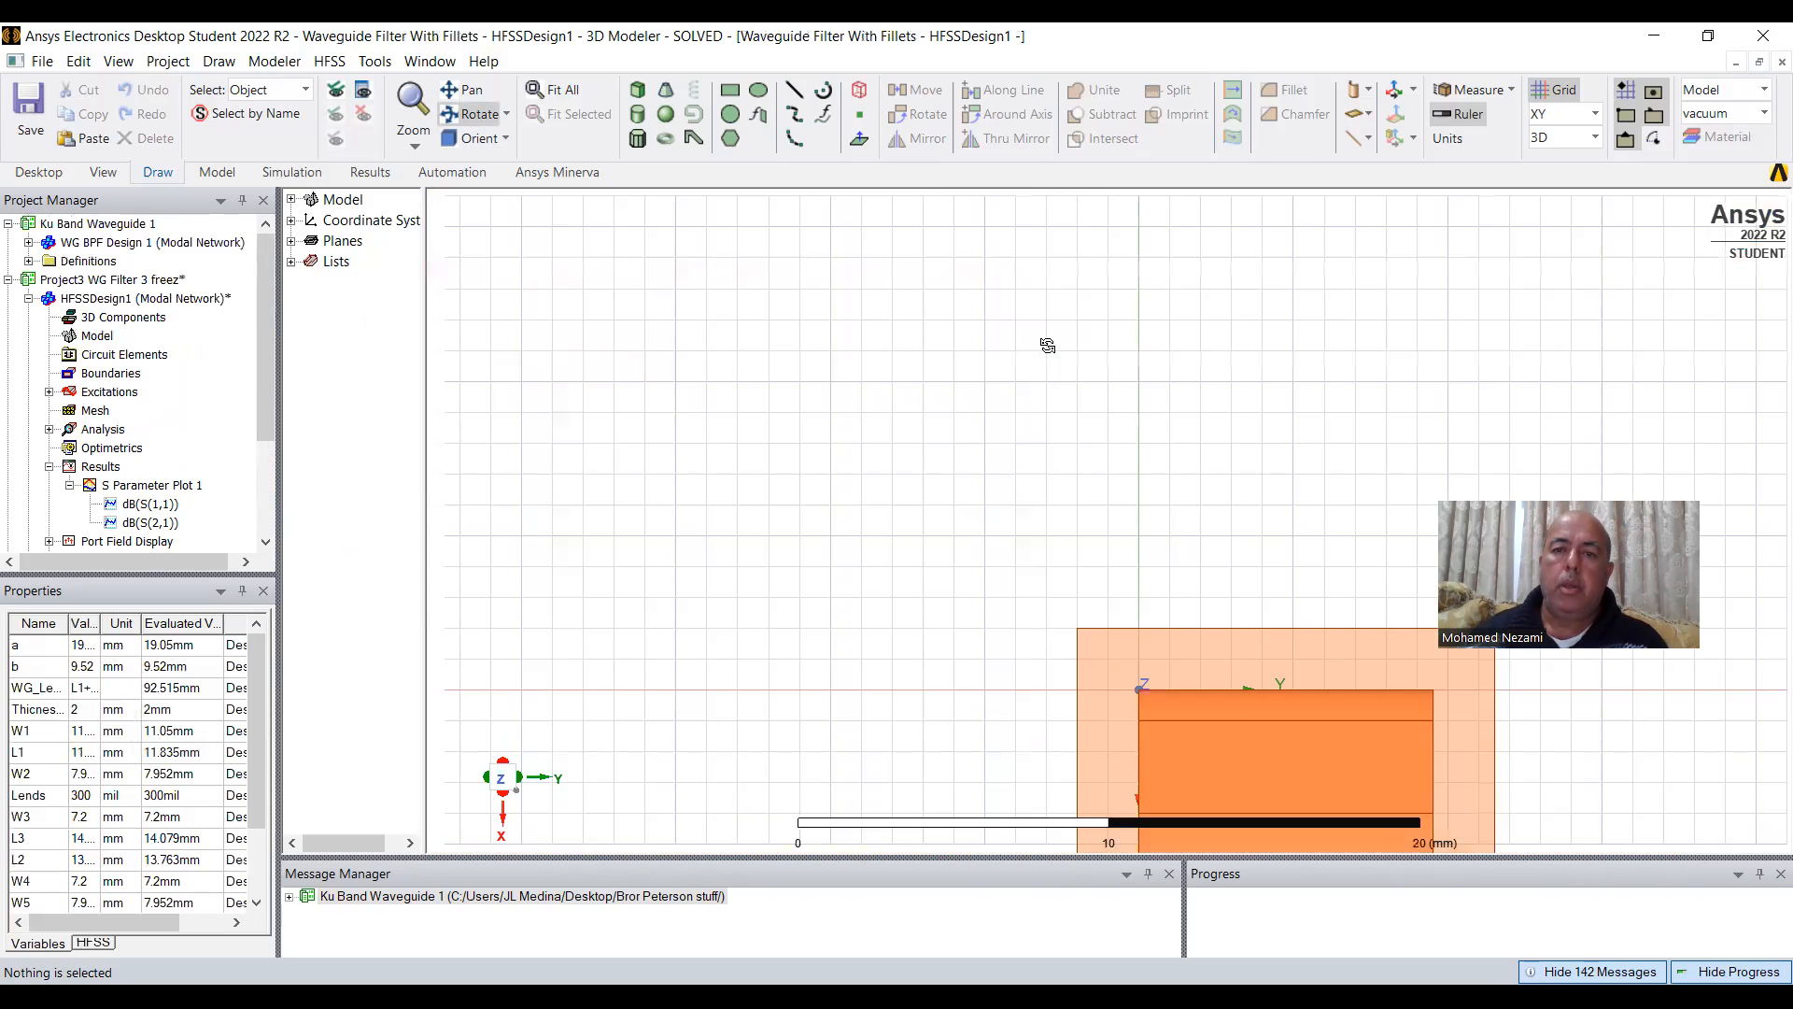
click(576, 94)
drag(1169, 513, 1092, 469)
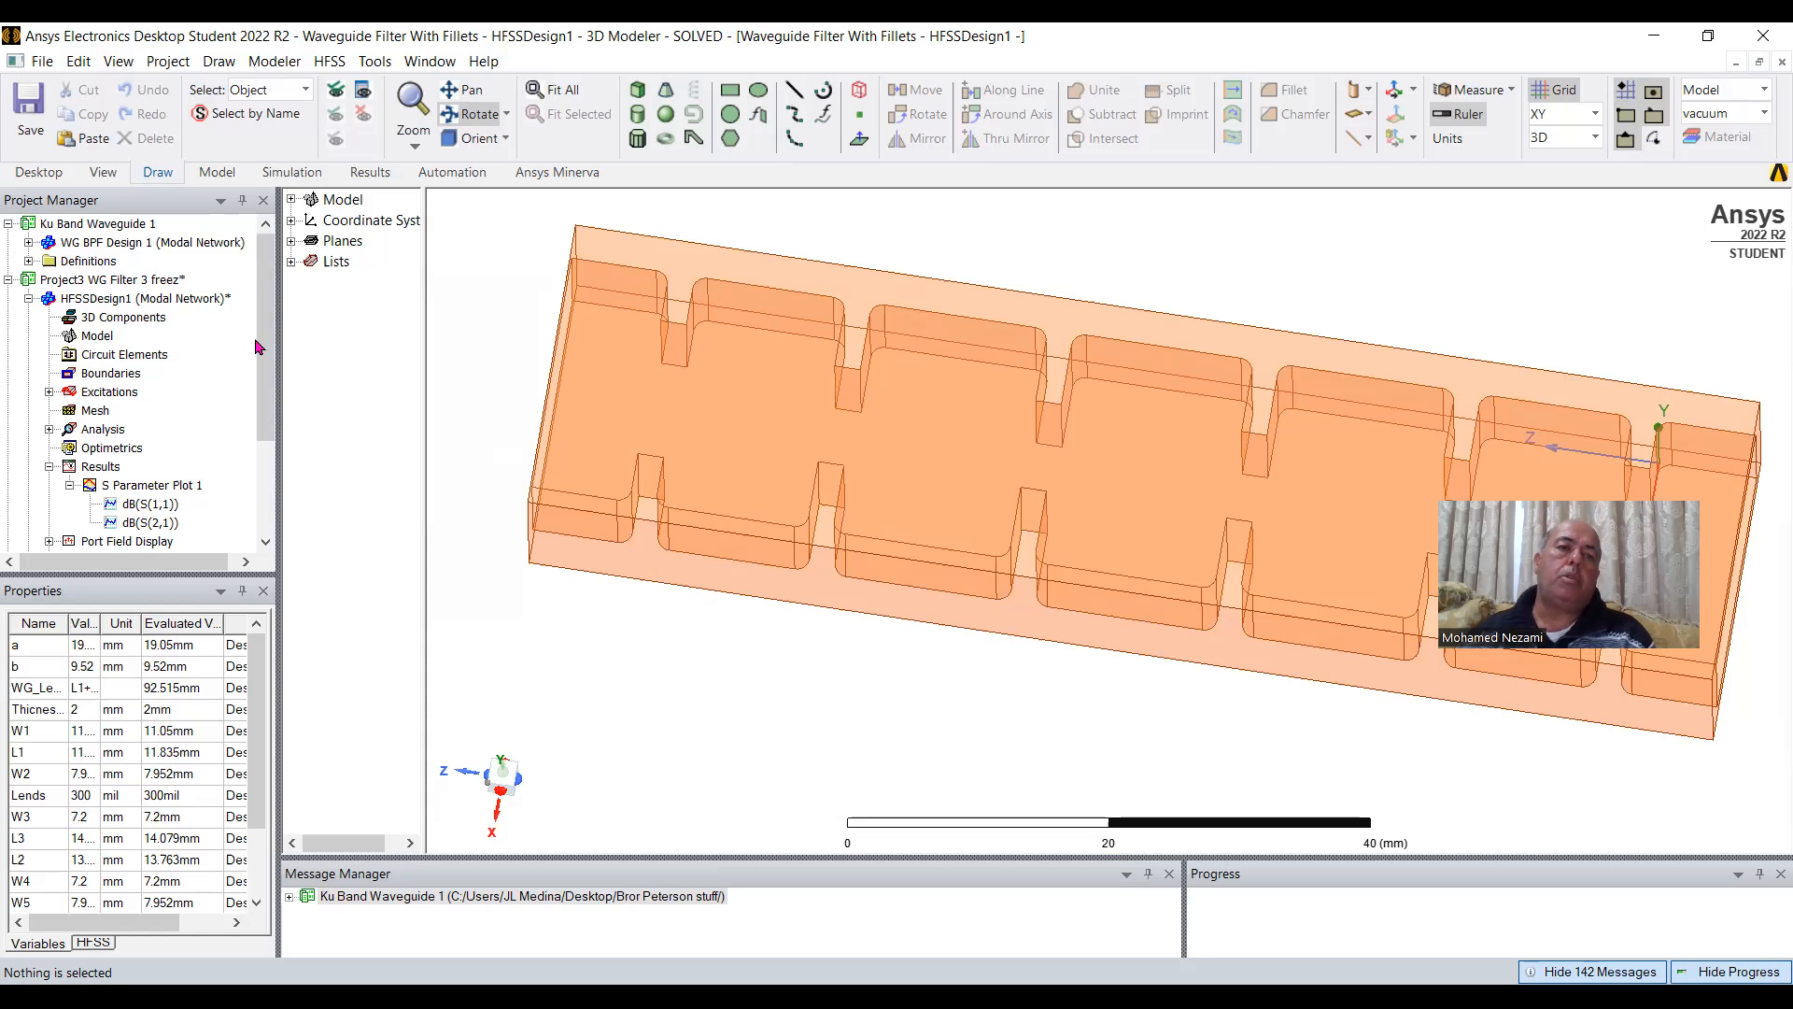
Check dB(S(1,1)) in Project3 WG Filter 3 freez and redisplay the Mag_E1 overlay on its filter at an oblique angle.
scroll(268, 406, down, 2)
double_click(152, 394)
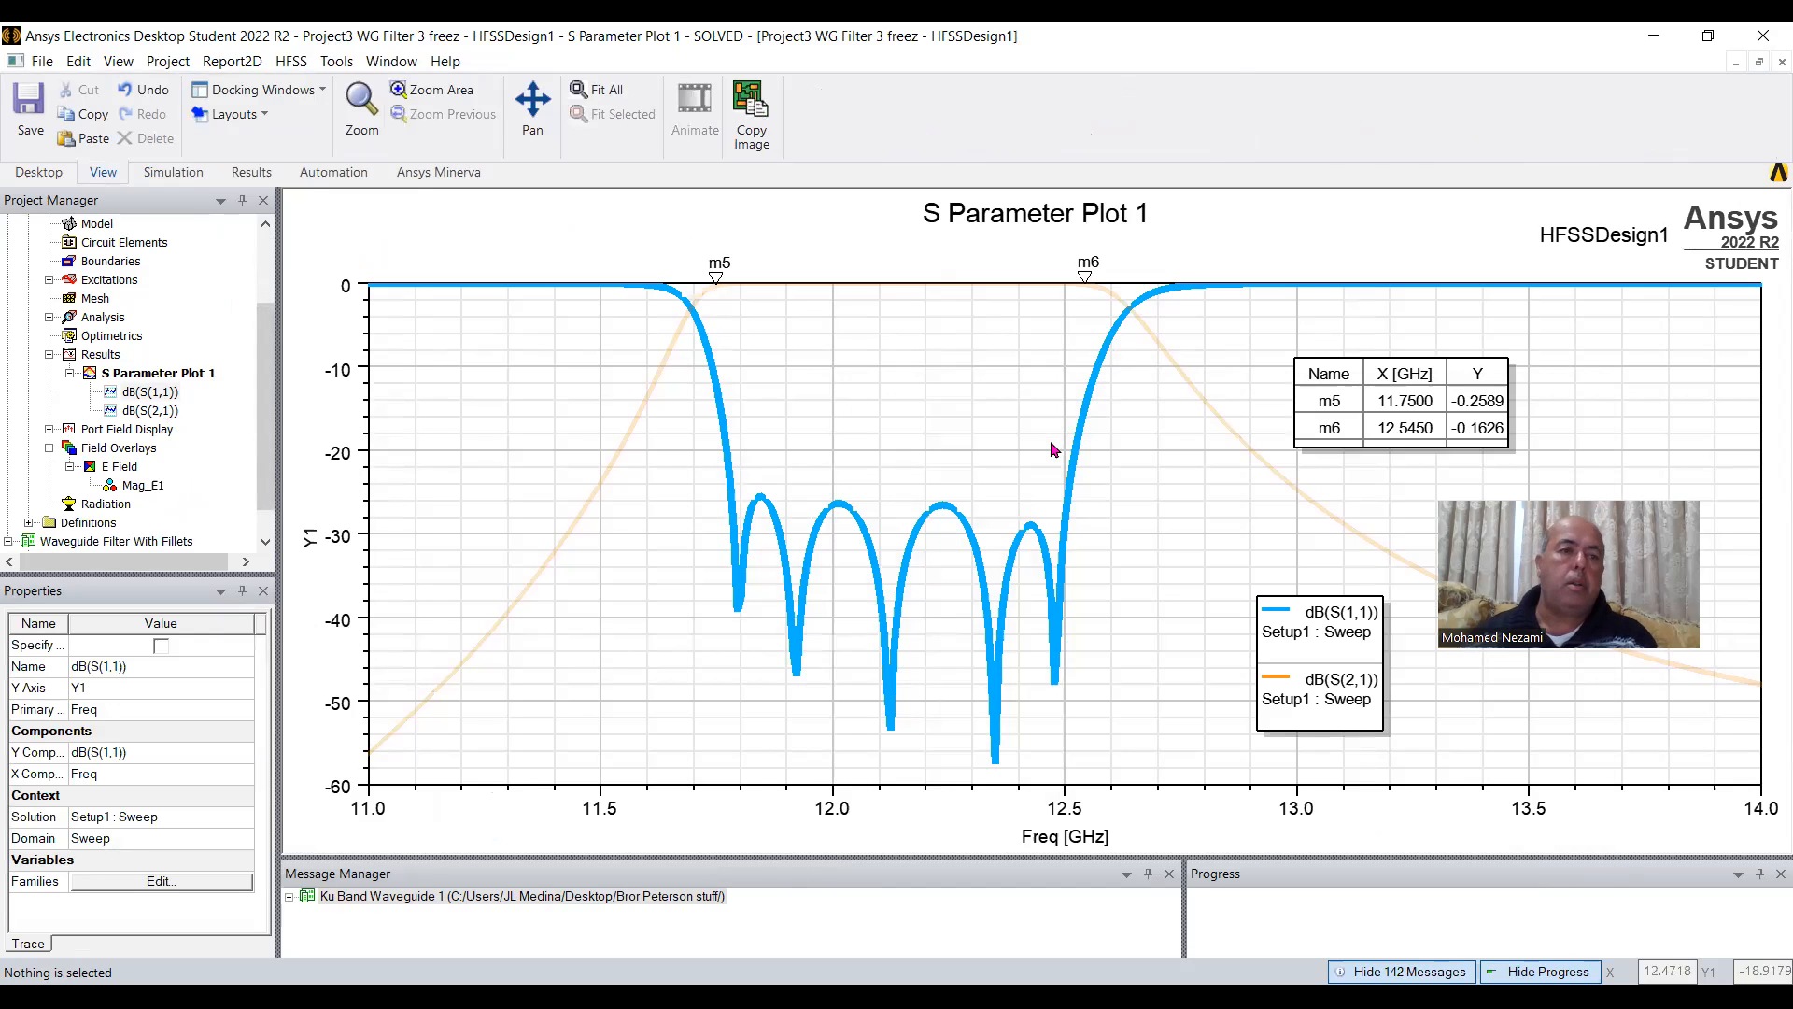
click(140, 486)
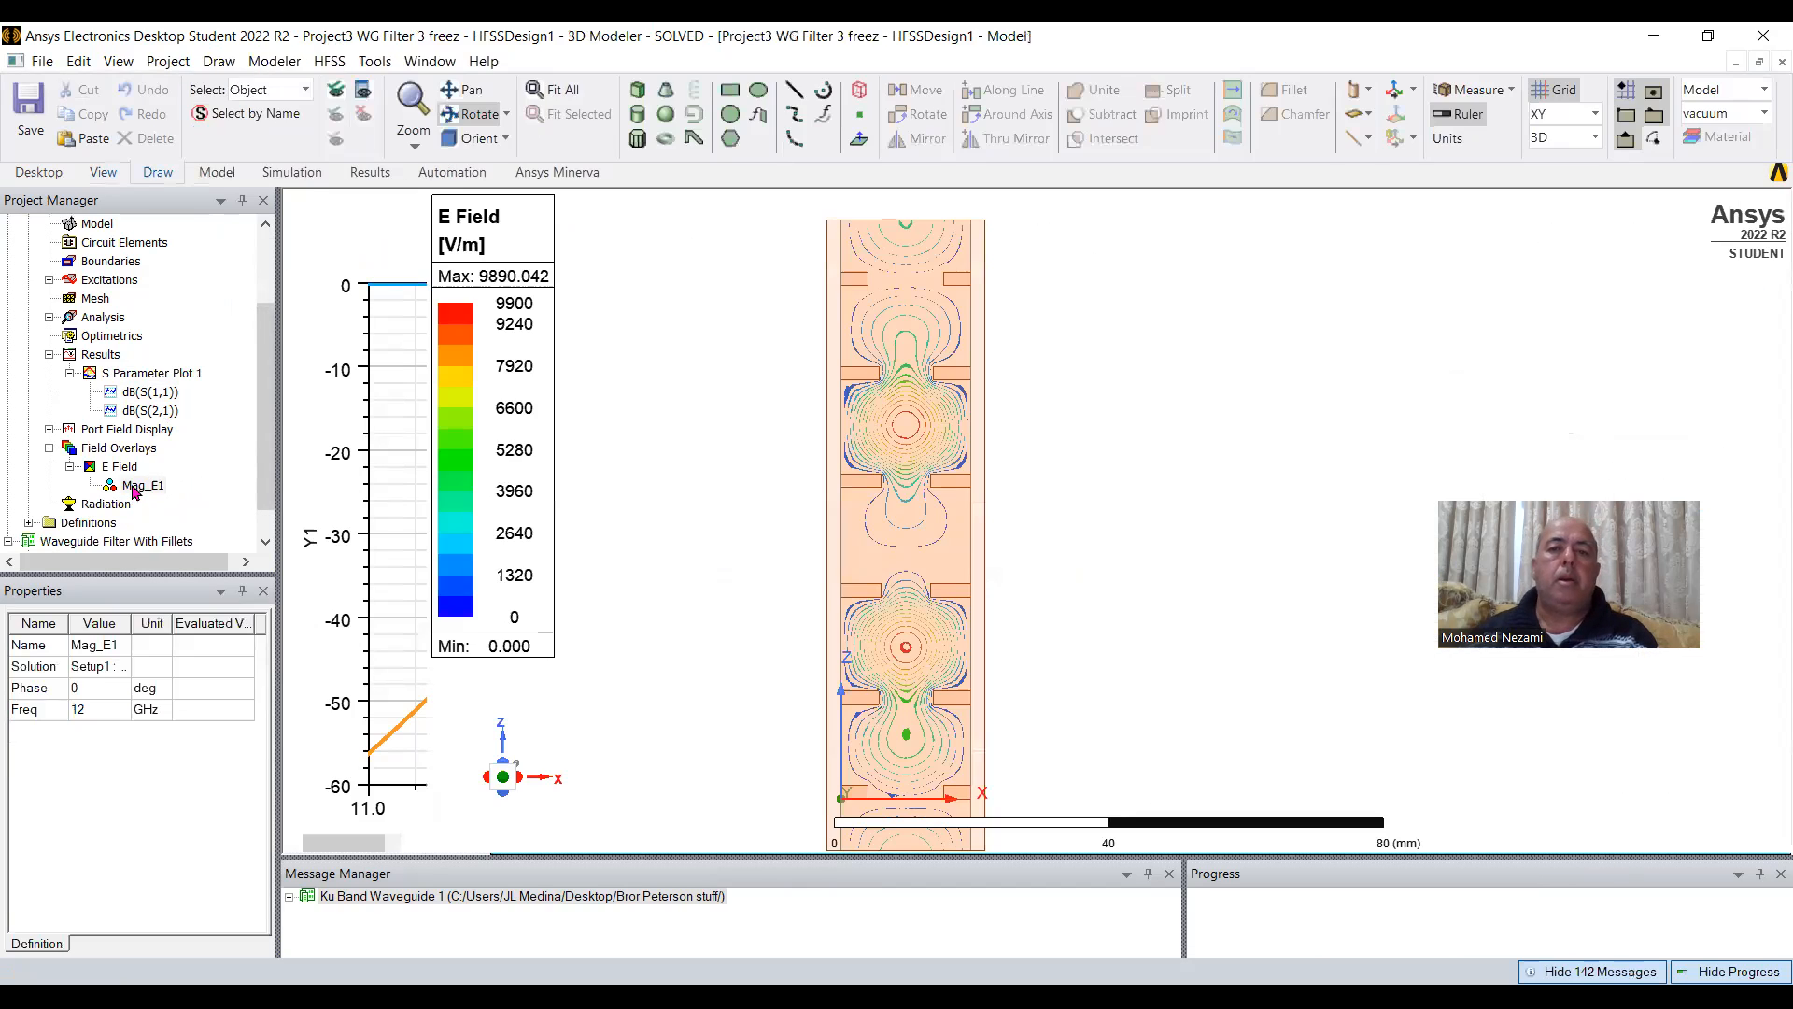
click(474, 113)
drag(919, 541, 822, 566)
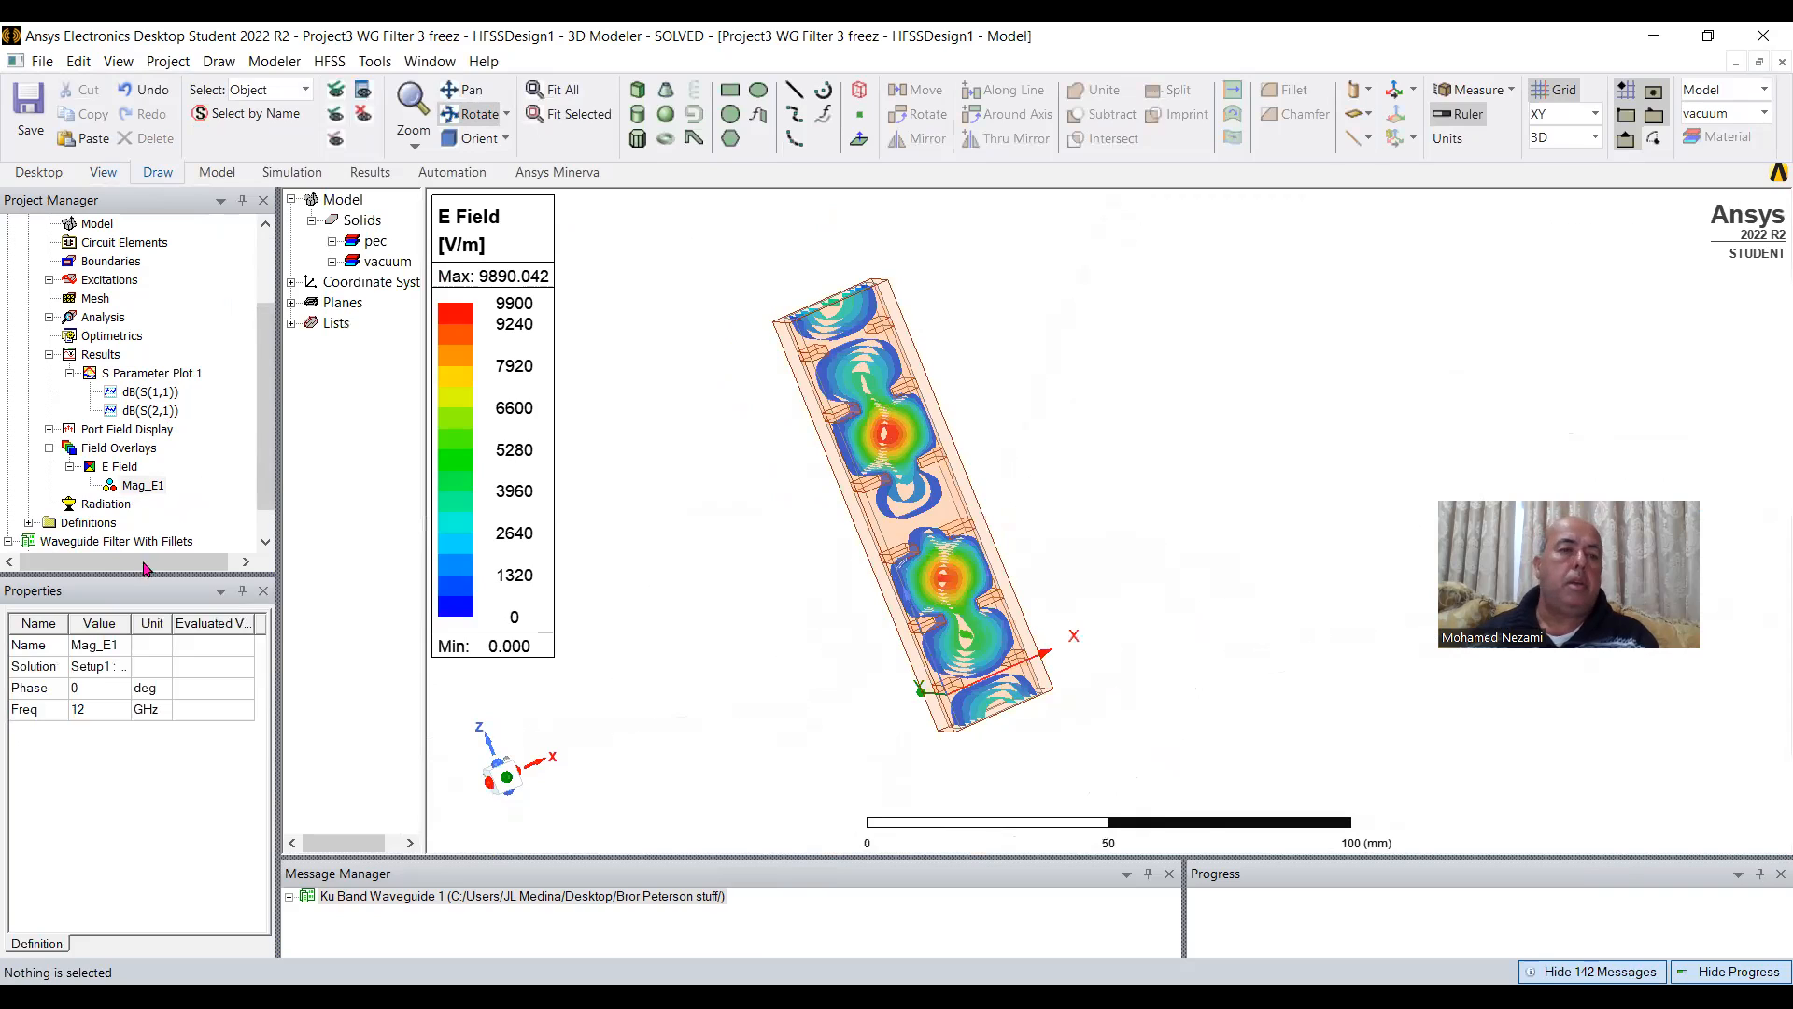
click(129, 488)
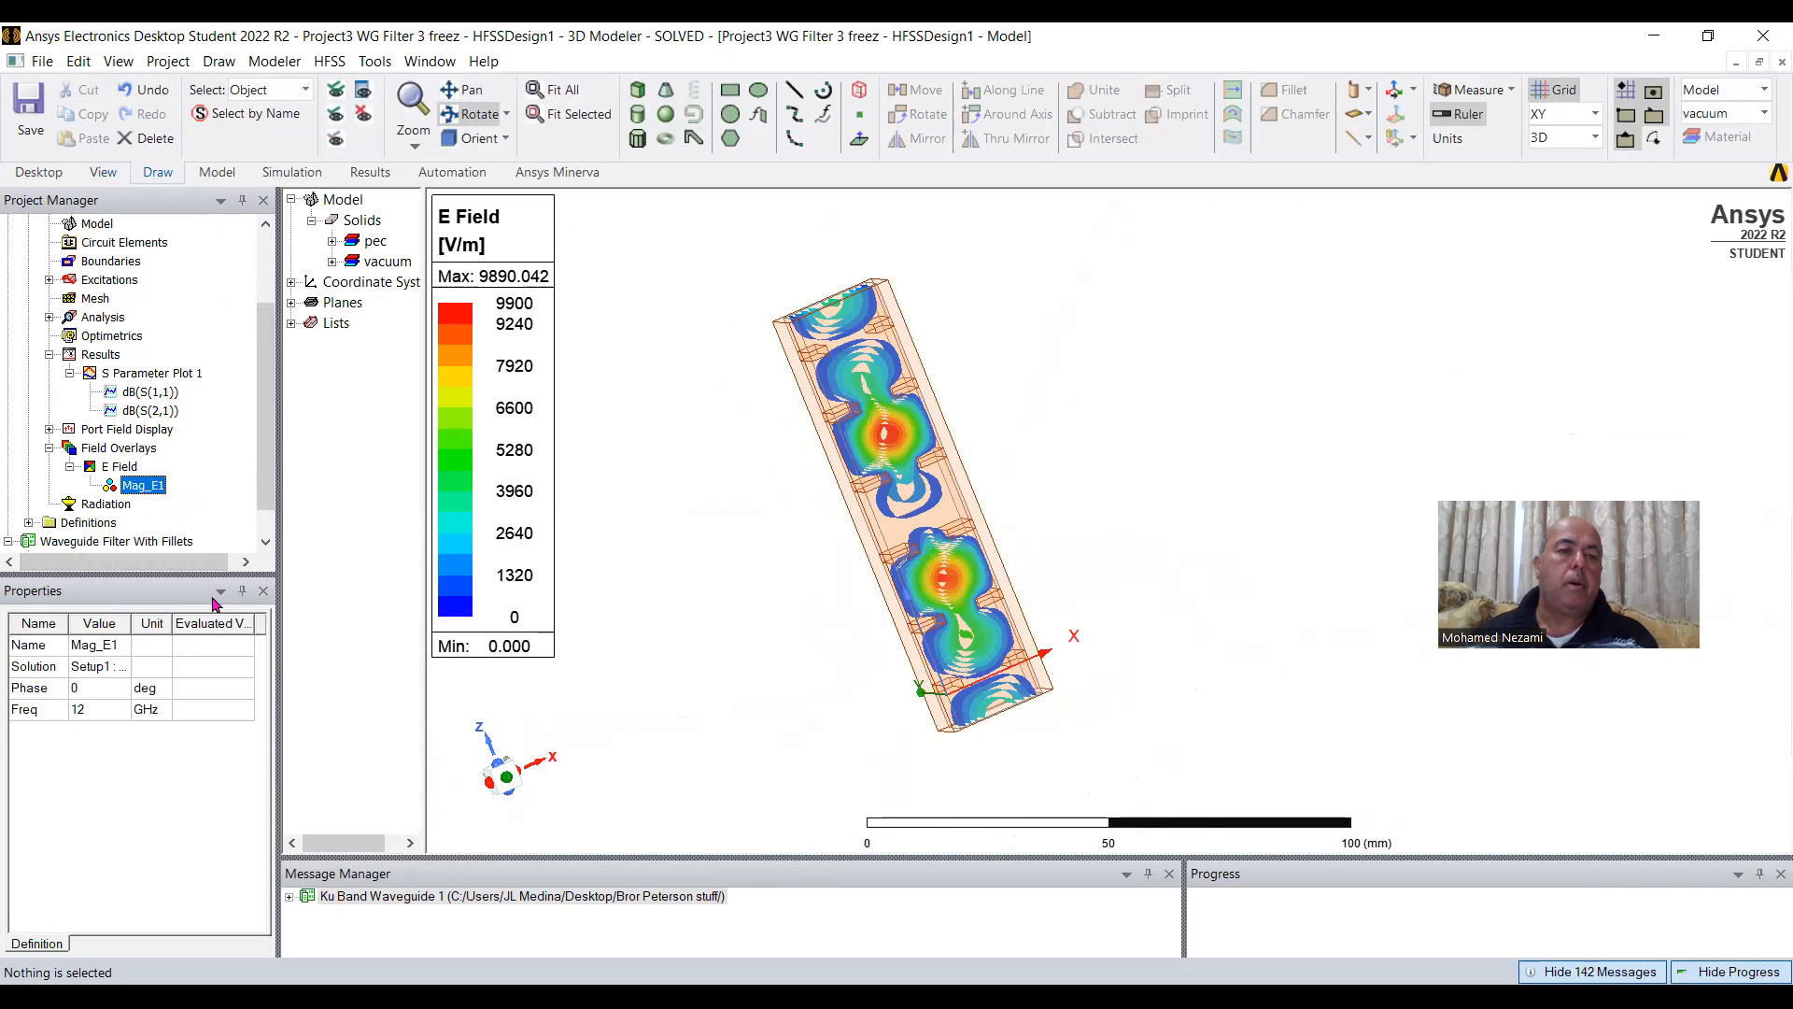
Animate the Mag_E1 field overlay of the square-cornered filter using Animation1 (Swept variable Phase).
right_click(131, 483)
click(198, 628)
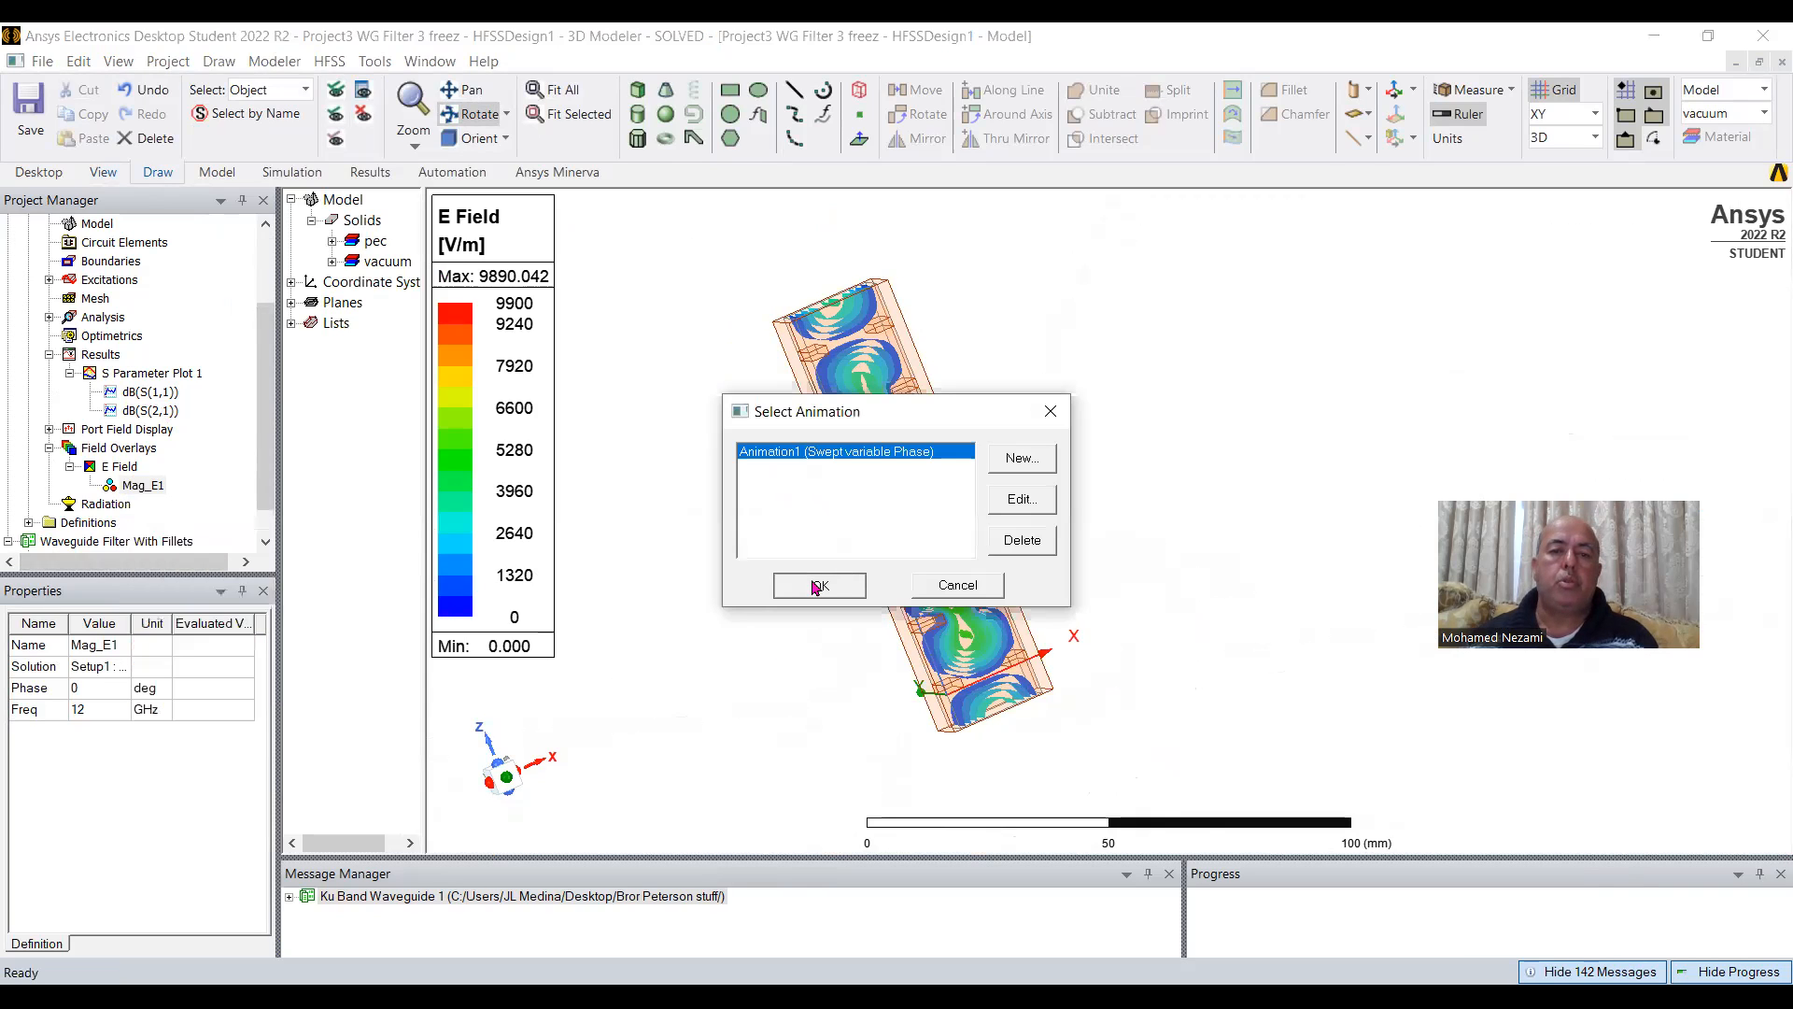
key(Return)
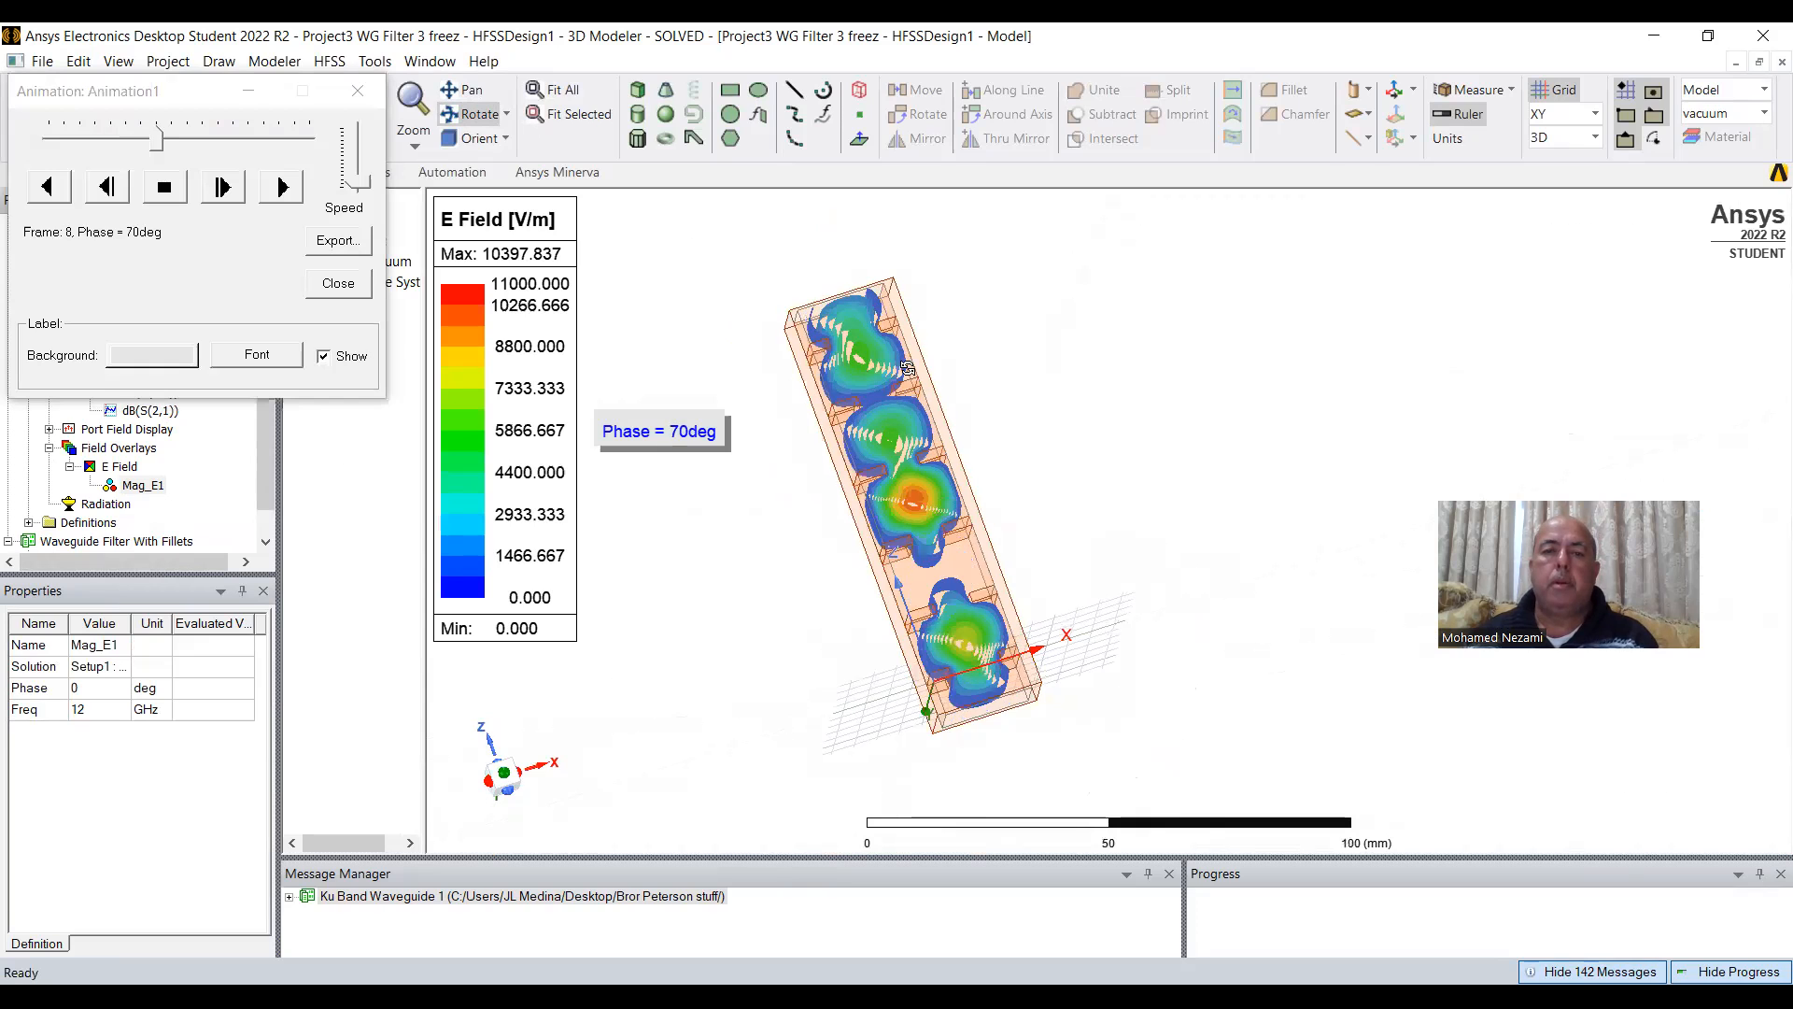
Examine the animated E-field around the cavities and square iris corners at close range, and end the animation.
scroll(906, 432, up, 5)
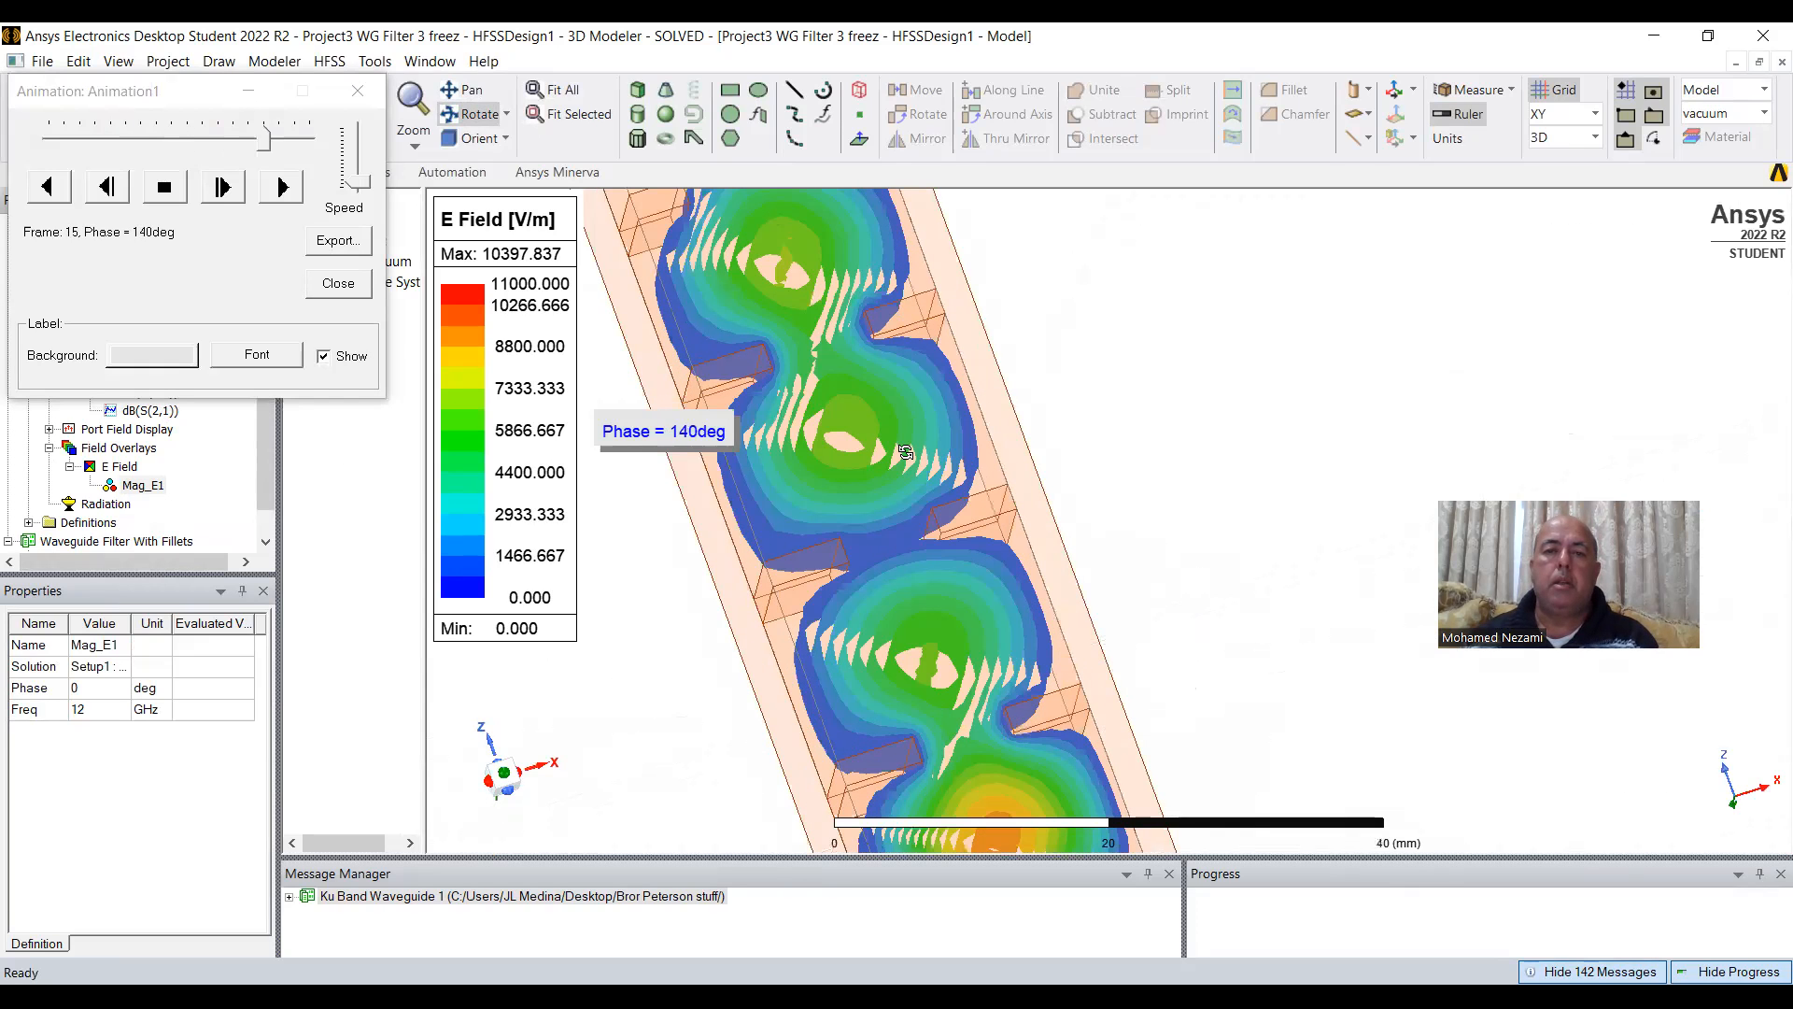
scroll(907, 452, up, 2)
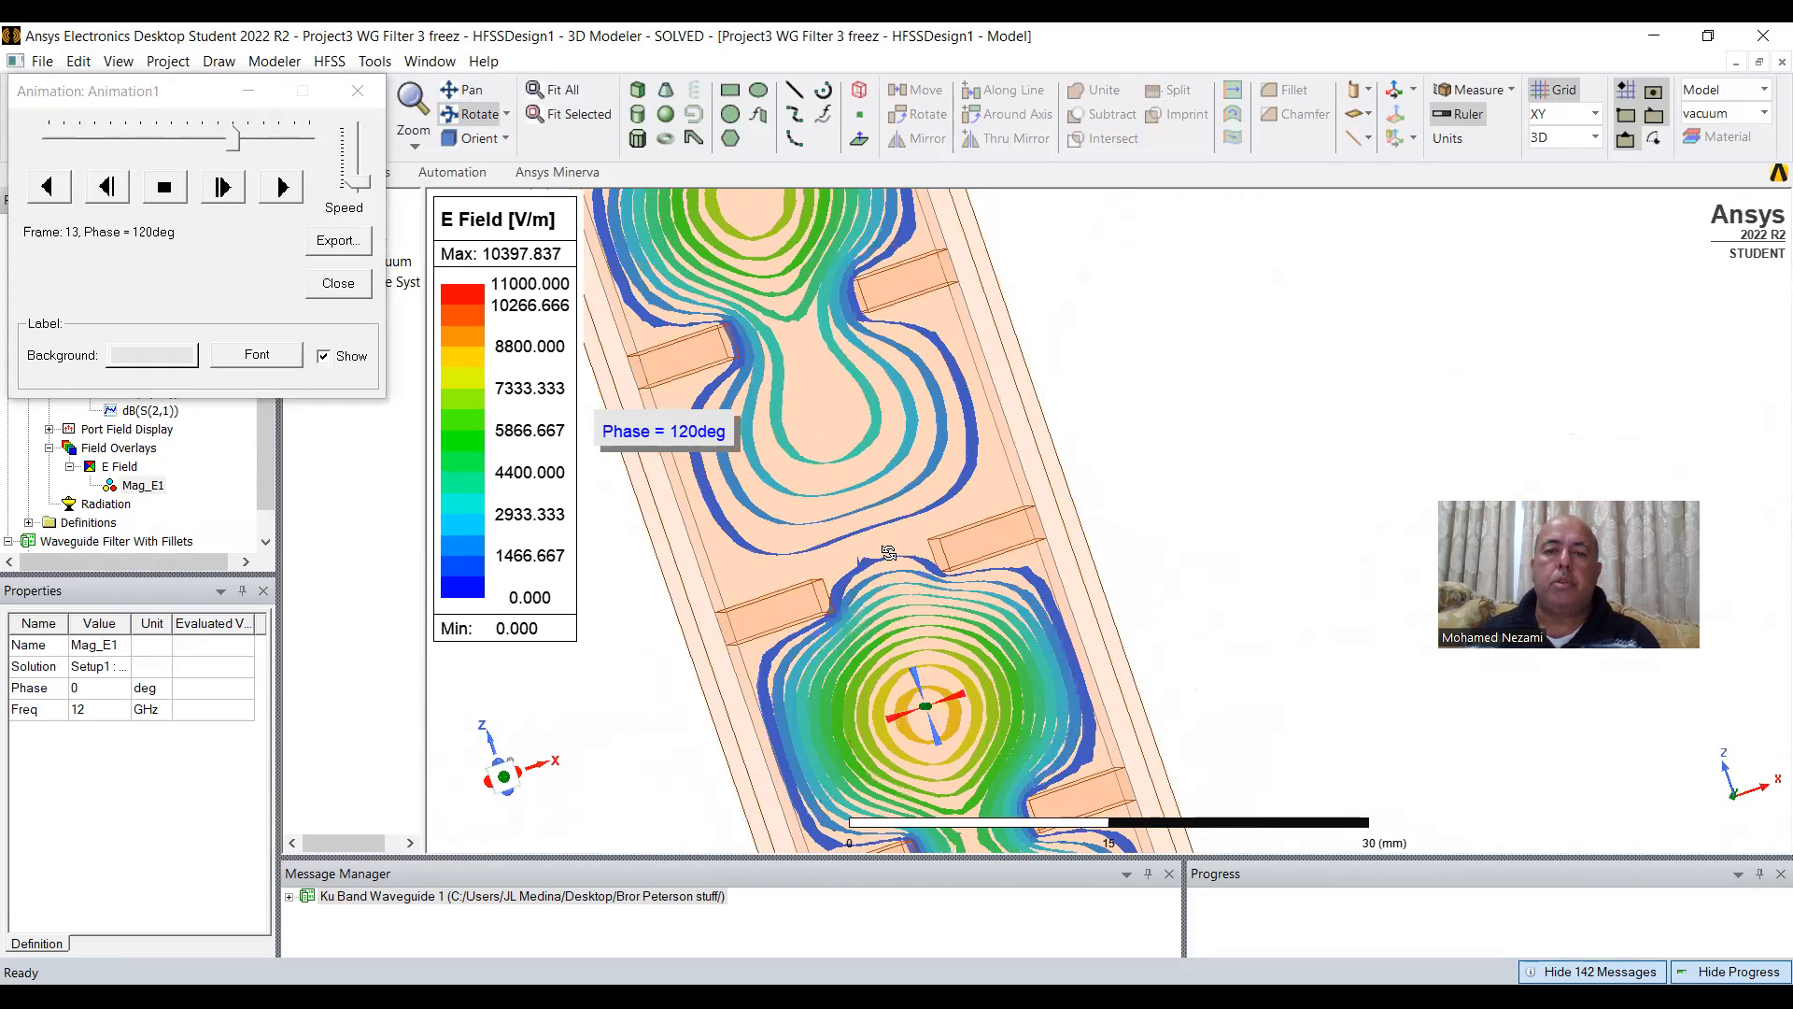
scroll(972, 492, up, 3)
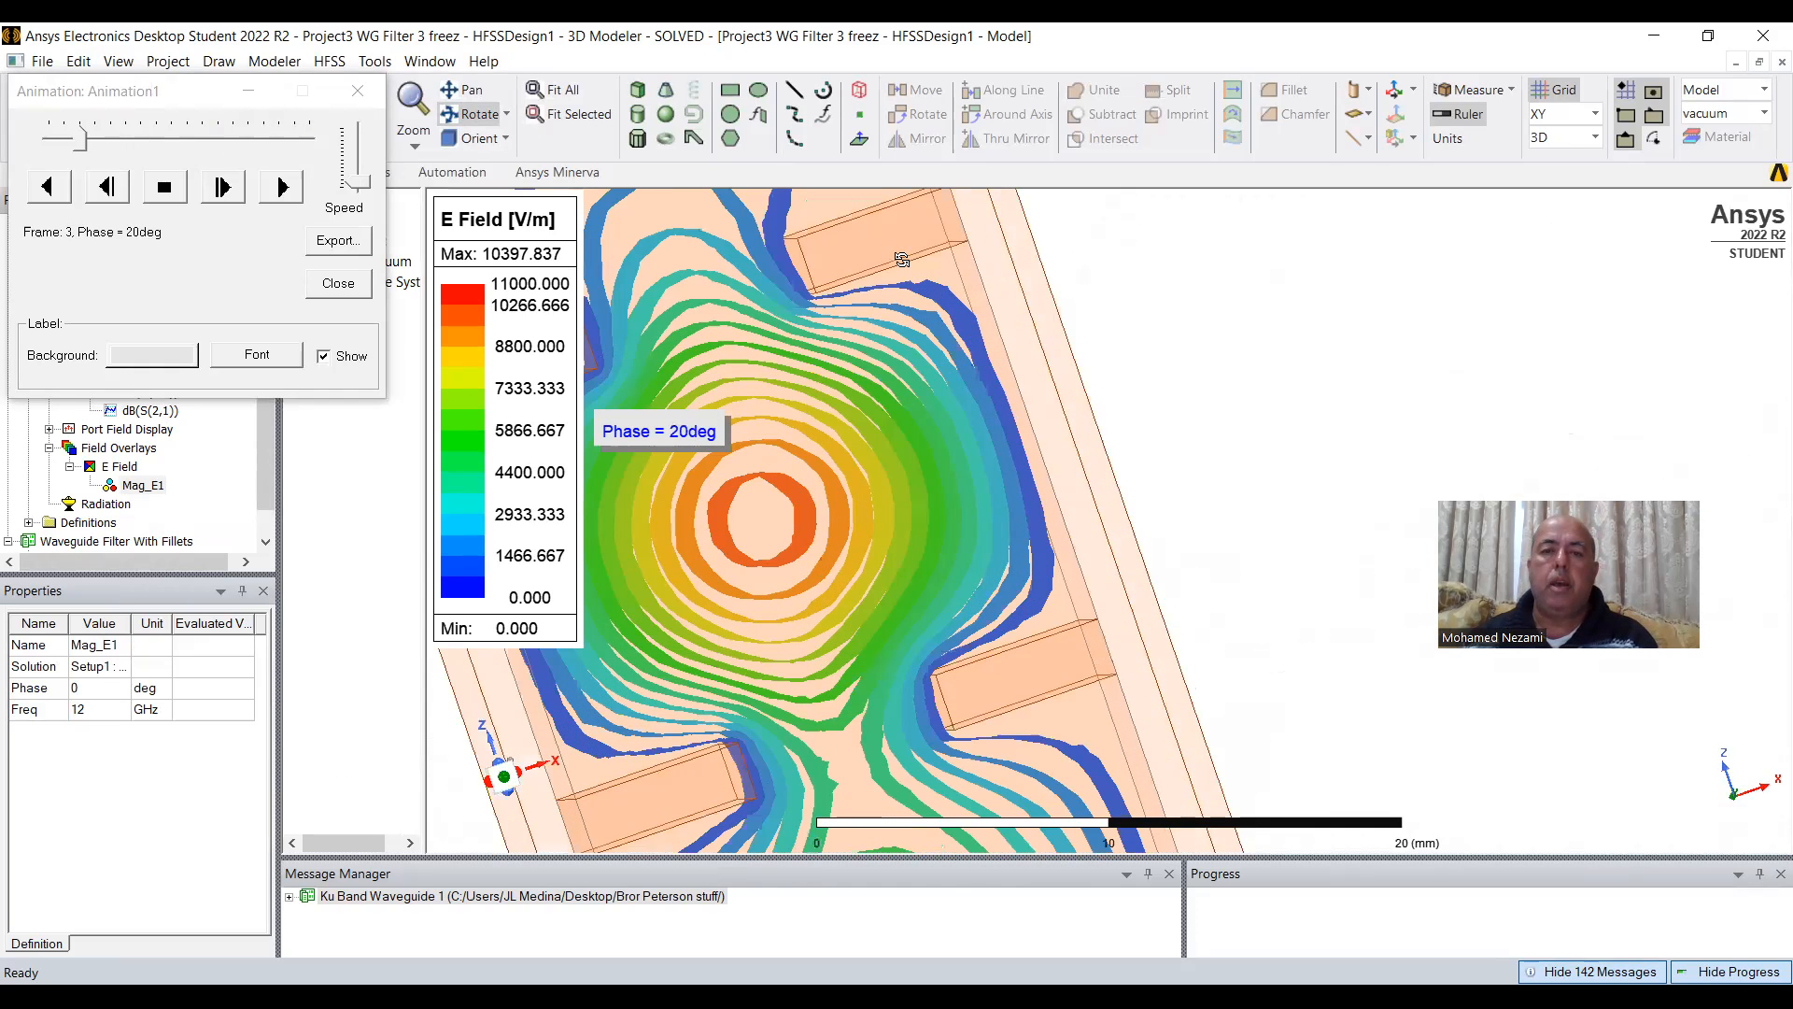
scroll(997, 365, up, 2)
scroll(998, 364, up, 1)
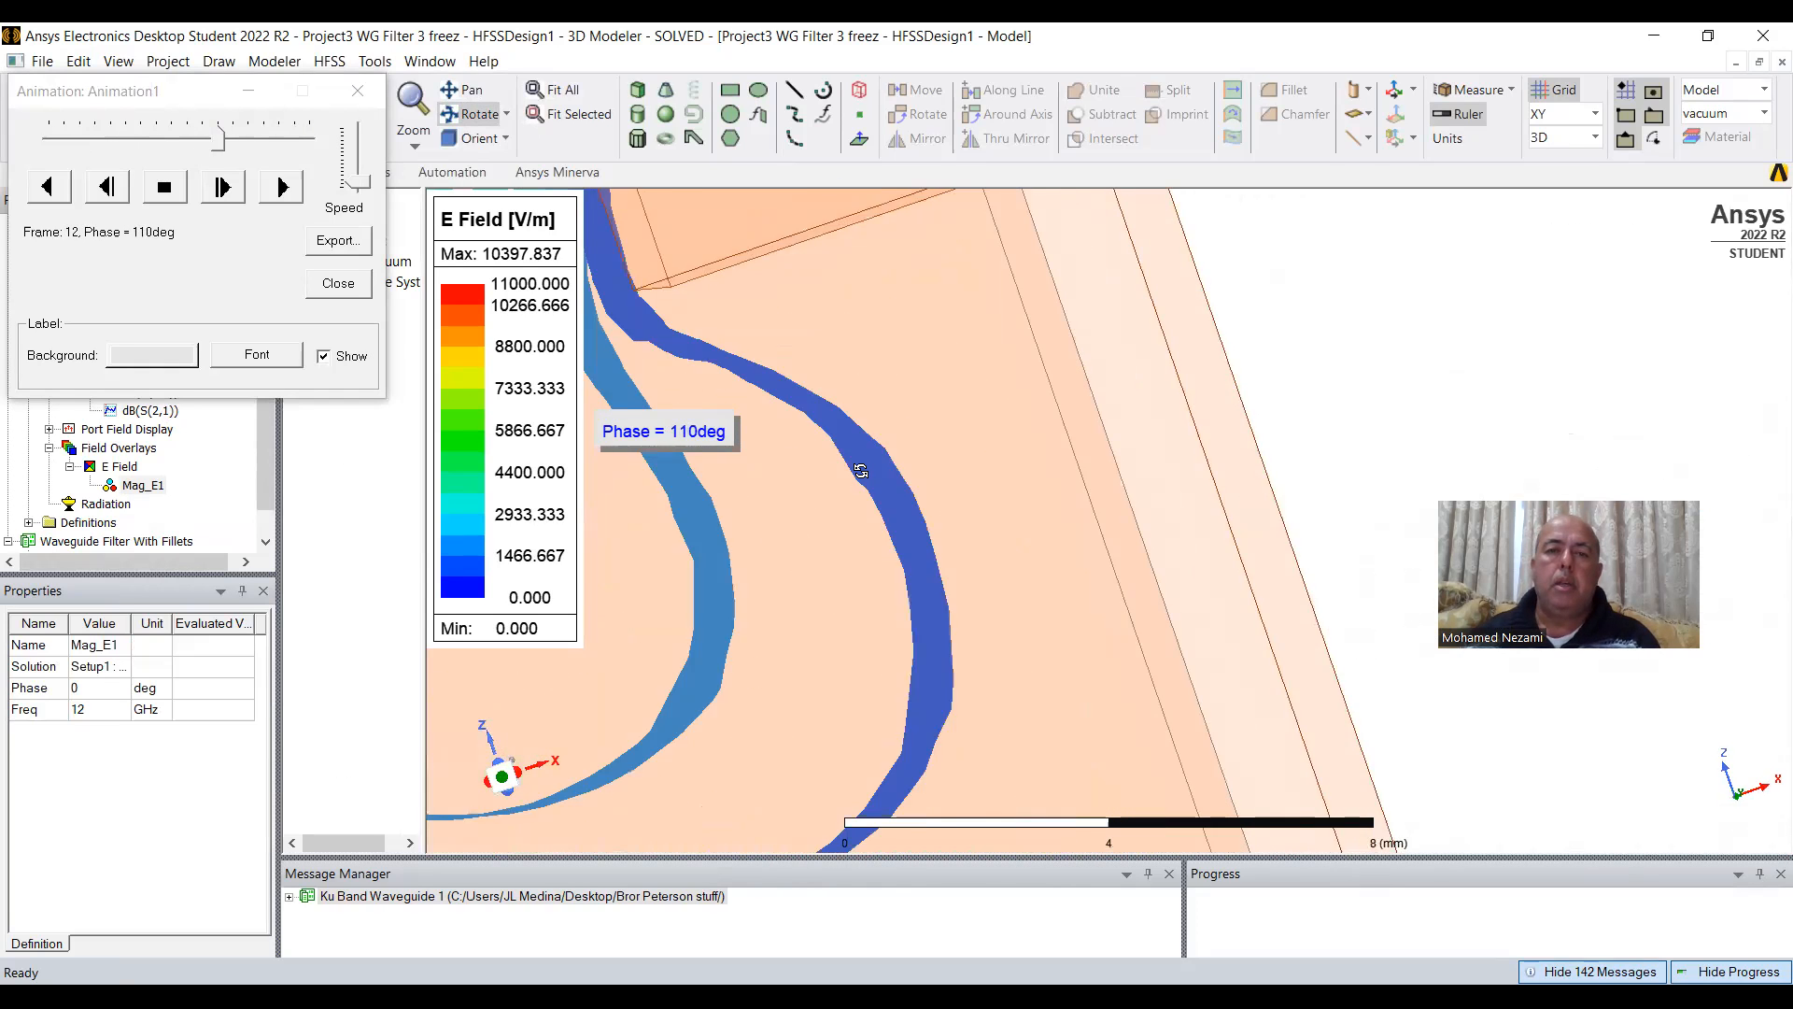
scroll(1039, 518, down, 2)
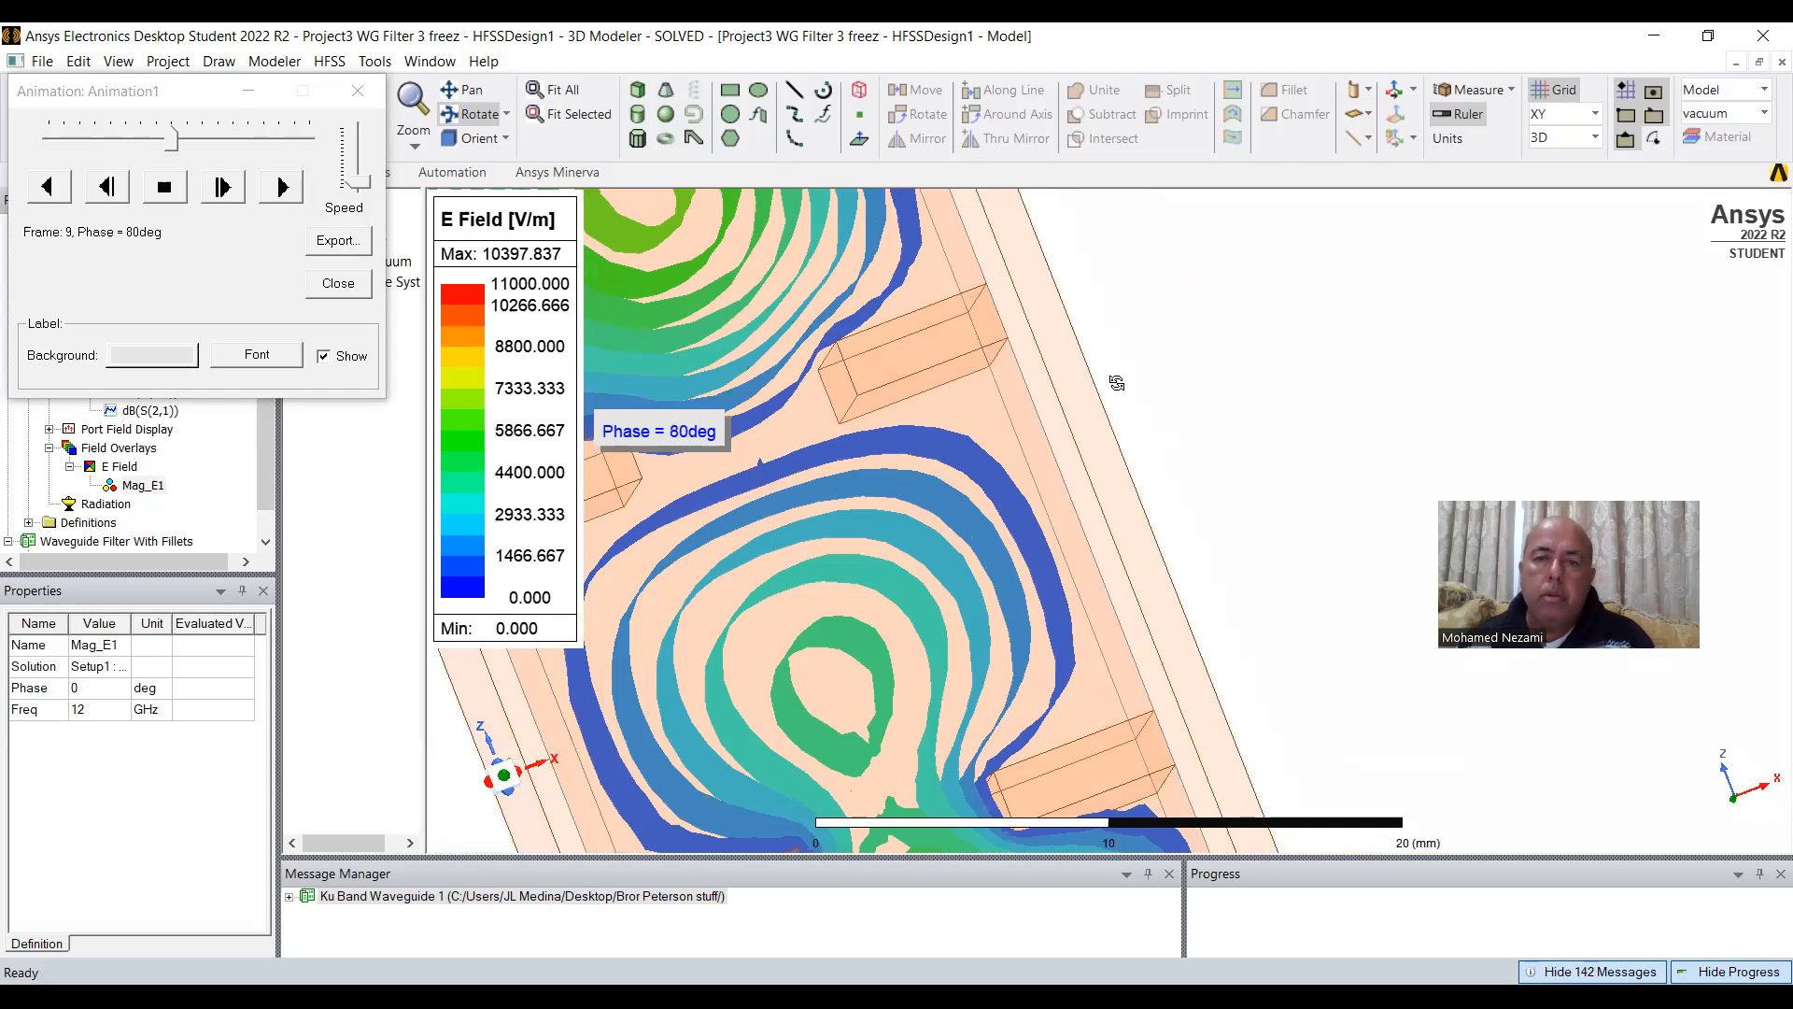
scroll(1026, 468, down, 3)
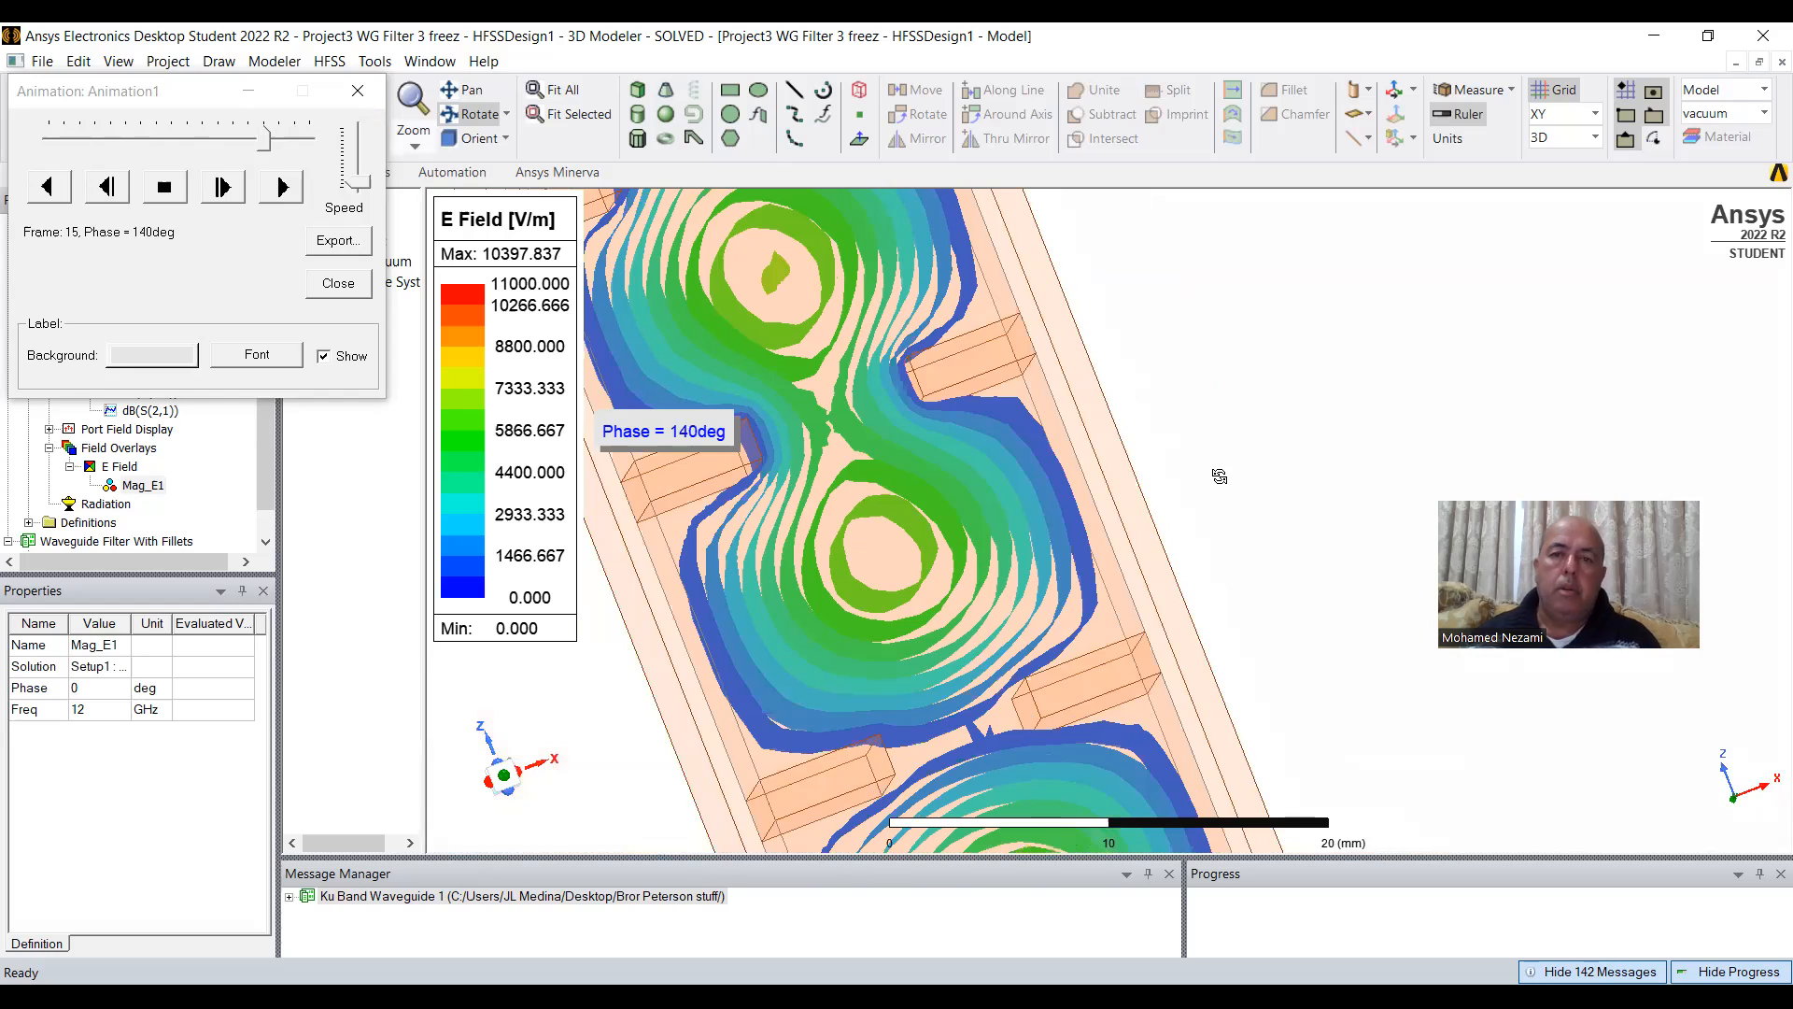
click(338, 283)
Open HFSSDesign1 of the Waveguide Filter With Fillets project and display its Mag_E2 field overlay.
drag(262, 403, 263, 425)
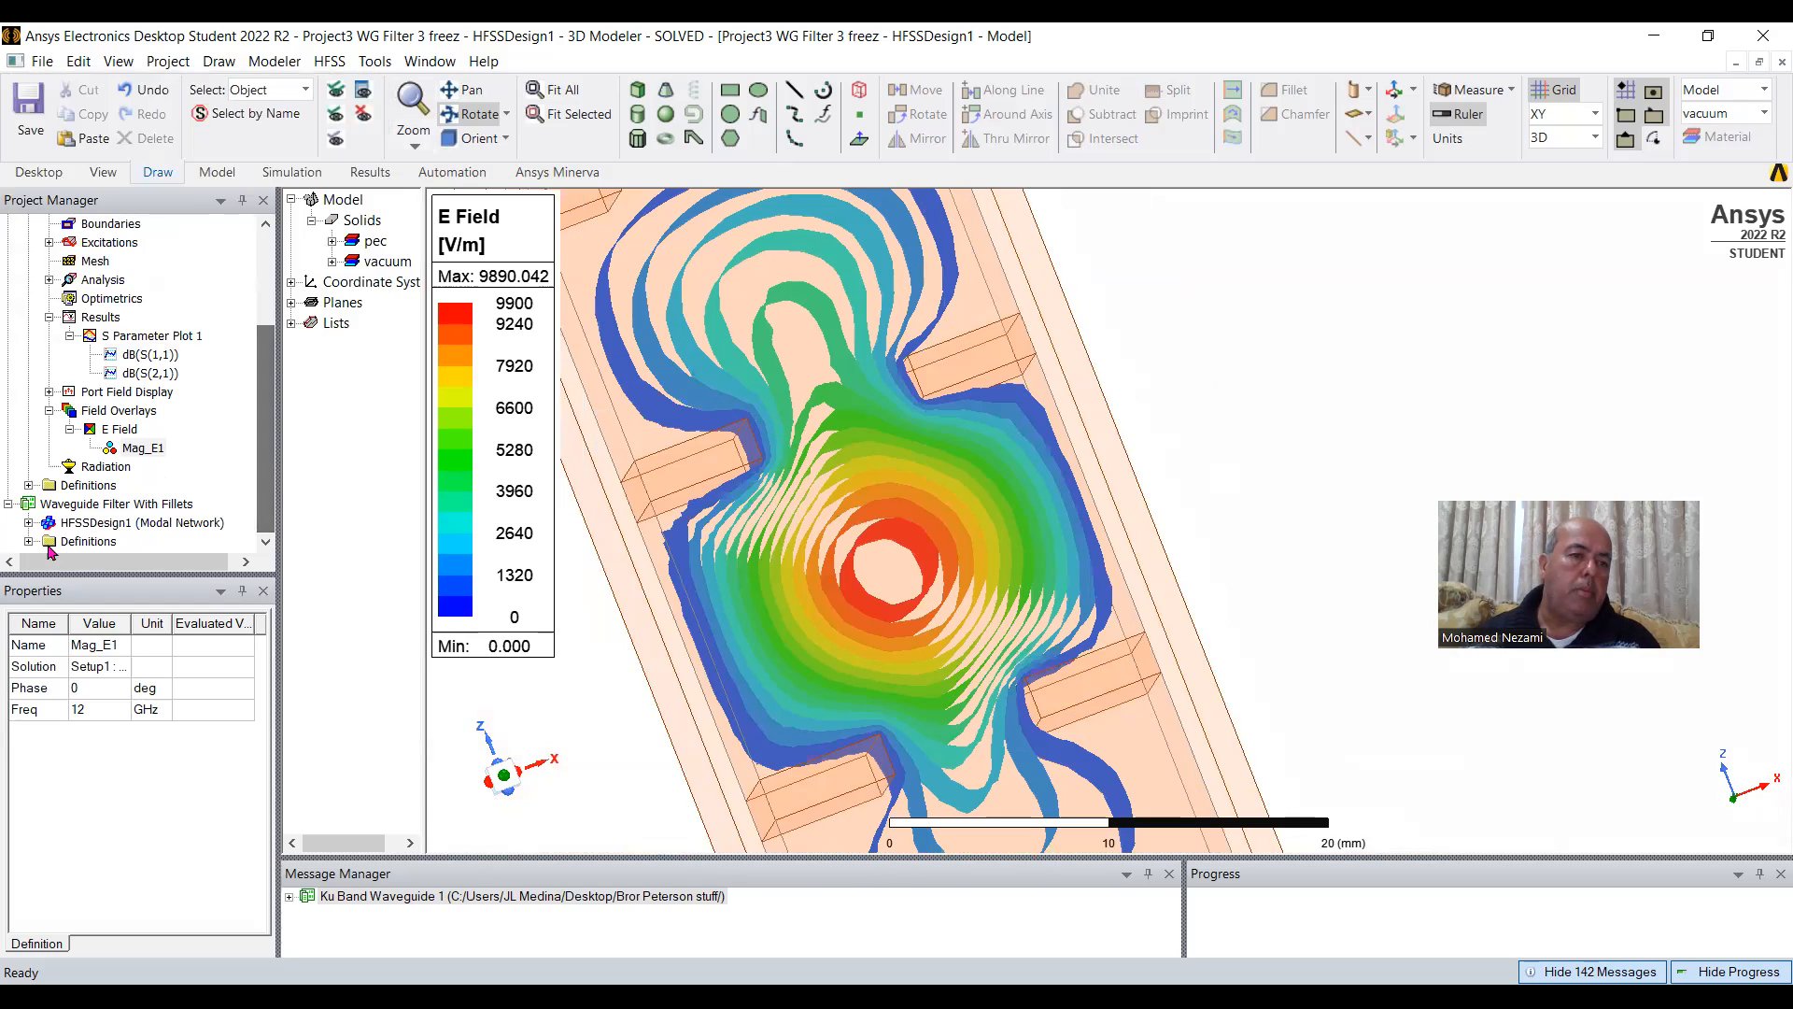
click(29, 523)
click(69, 523)
click(140, 542)
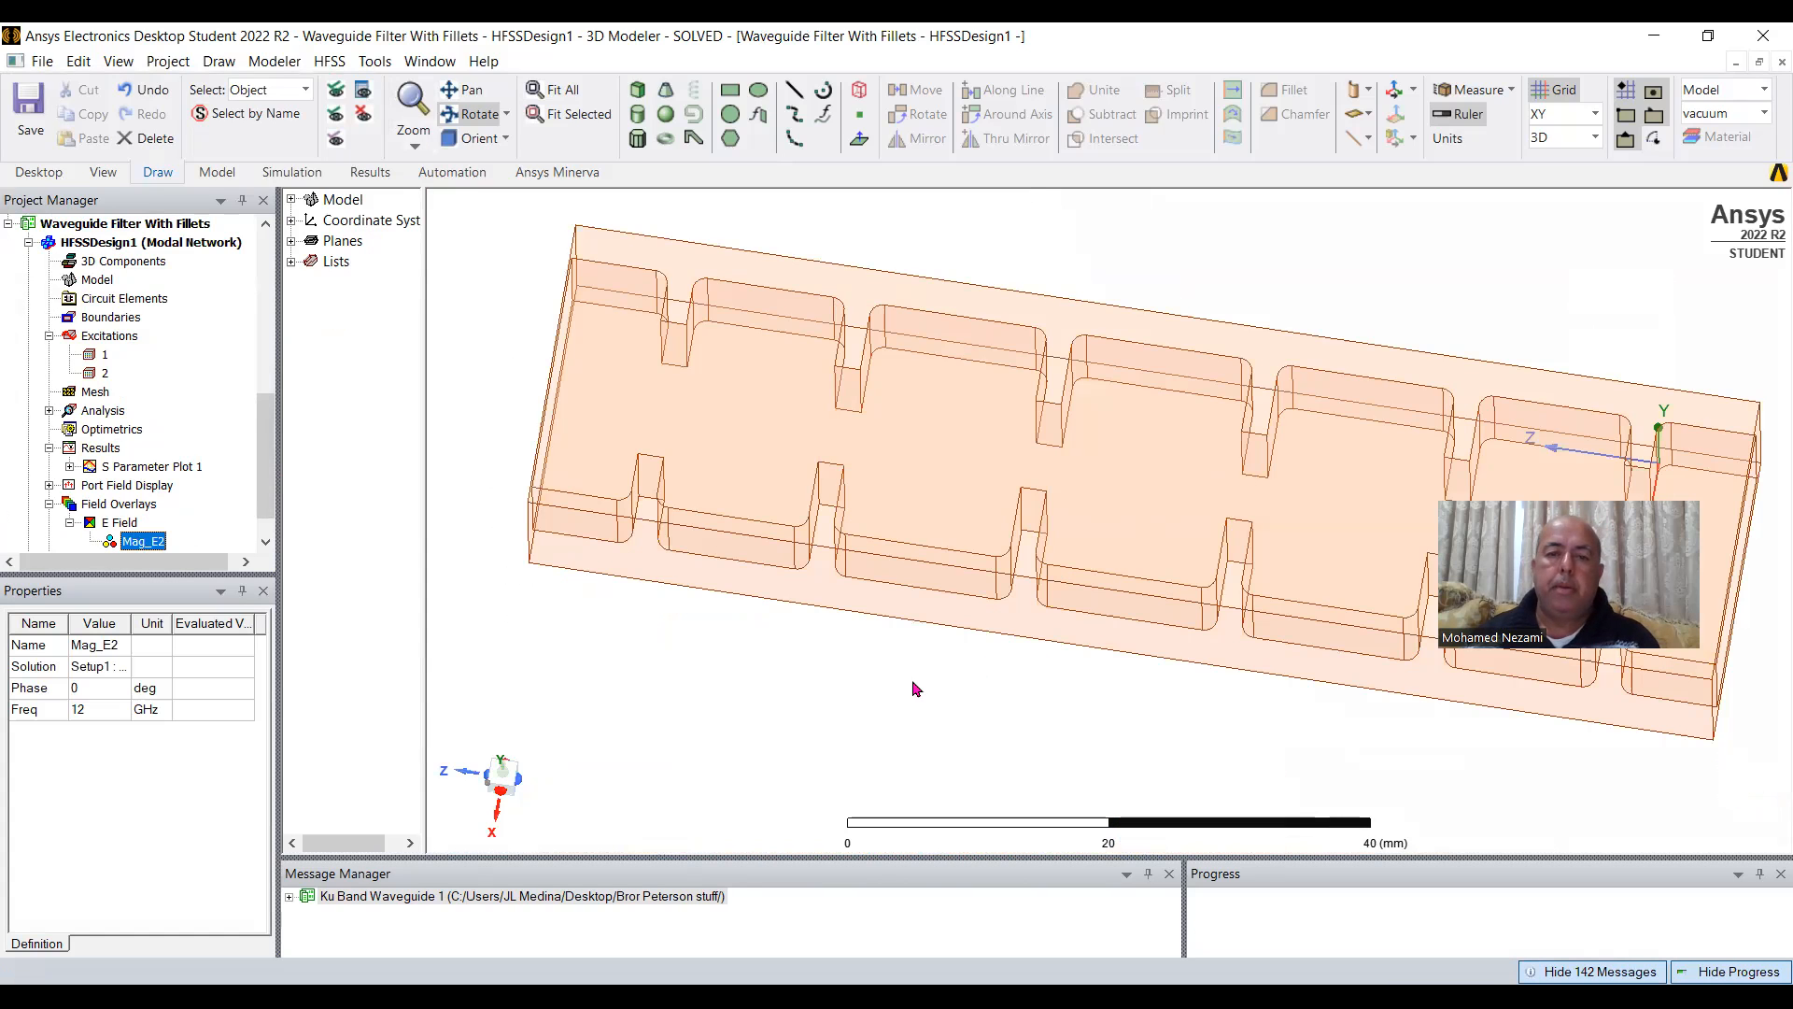
Inspect the Mag_E2 field contours around the filleted iris corners and neighbouring cavities from above.
click(1149, 254)
scroll(1124, 325, down, 5)
mouse_move(1244, 395)
mouse_down()
mouse_move(1224, 435)
mouse_move(1217, 409)
mouse_move(1233, 411)
mouse_move(1112, 520)
mouse_move(973, 460)
mouse_move(993, 396)
mouse_move(1133, 400)
mouse_move(1026, 327)
mouse_move(1033, 313)
mouse_move(1021, 324)
mouse_move(1062, 266)
mouse_up()
scroll(1063, 261, up, 3)
scroll(1064, 257, up, 3)
drag(996, 345, 1056, 316)
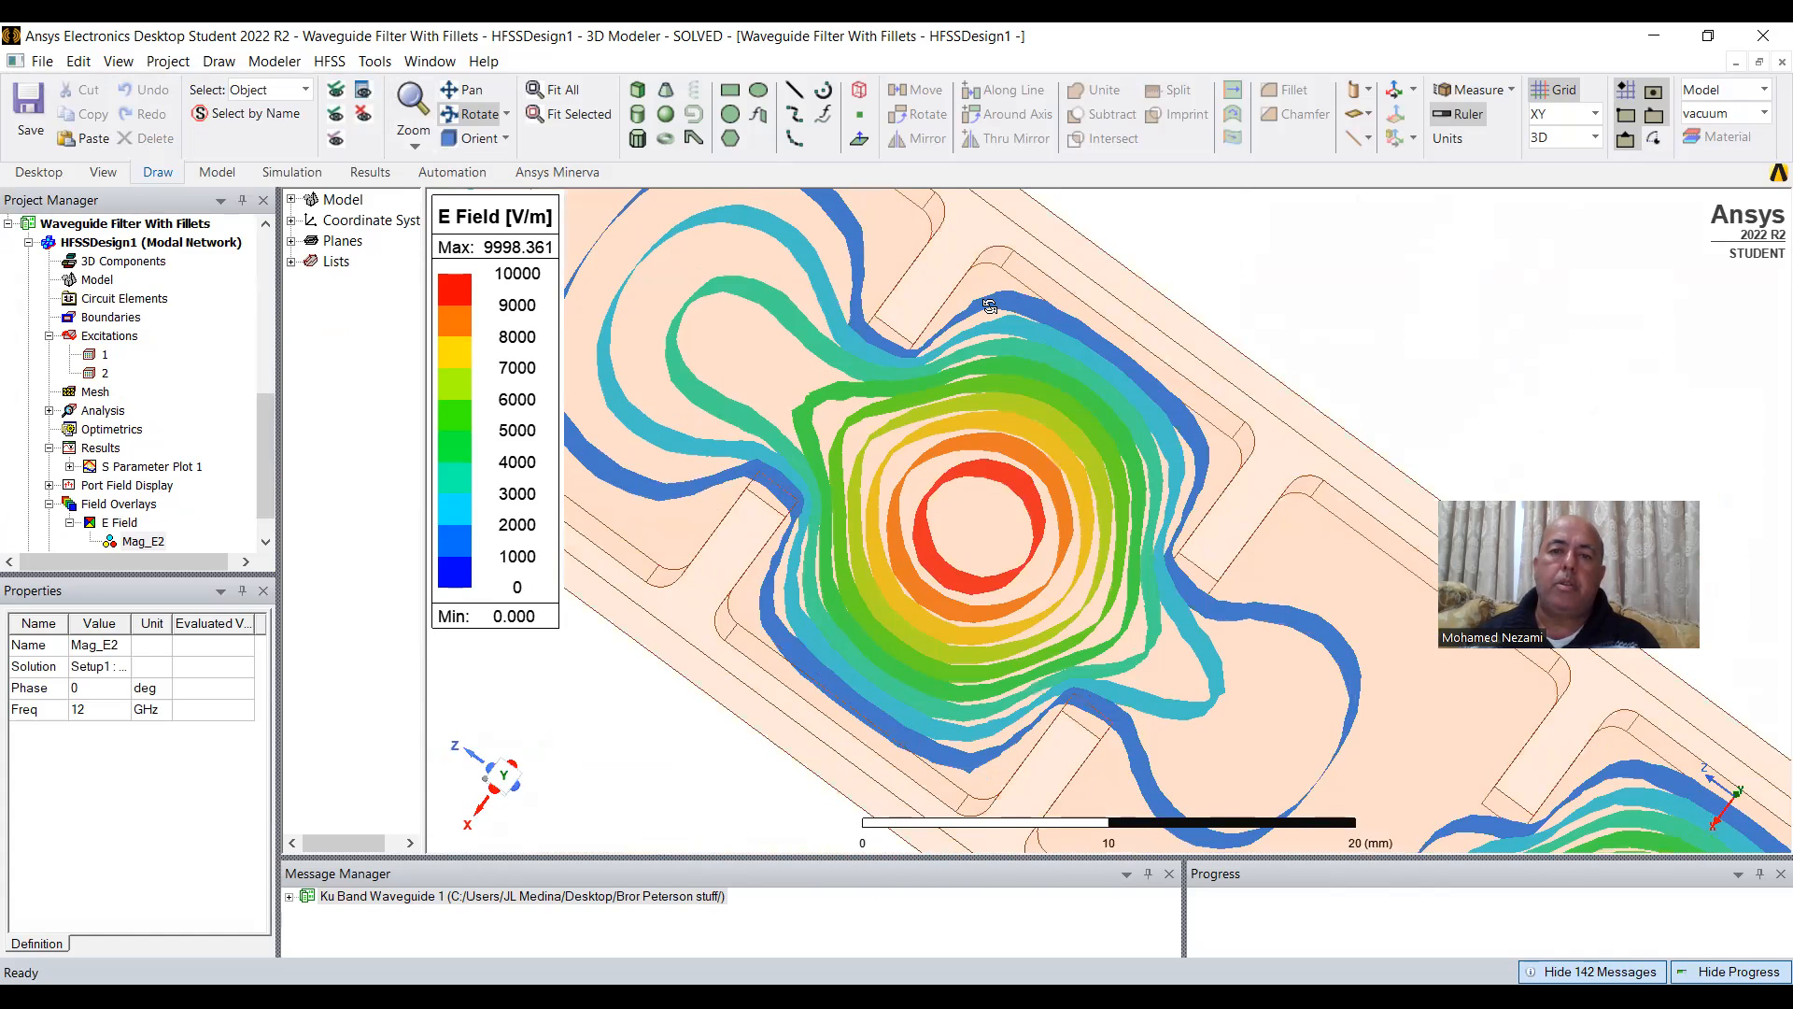
mouse_move(993, 556)
mouse_down()
mouse_move(968, 549)
mouse_move(1154, 584)
mouse_up()
mouse_move(1227, 493)
mouse_down()
mouse_move(1252, 468)
mouse_move(1252, 423)
mouse_move(1281, 501)
mouse_move(1256, 494)
mouse_move(1248, 455)
mouse_move(1251, 511)
mouse_move(1203, 510)
mouse_up()
Animate the Mag_E2 overlay with its existing phase-sweep animation and view it along the whole filleted filter.
click(142, 542)
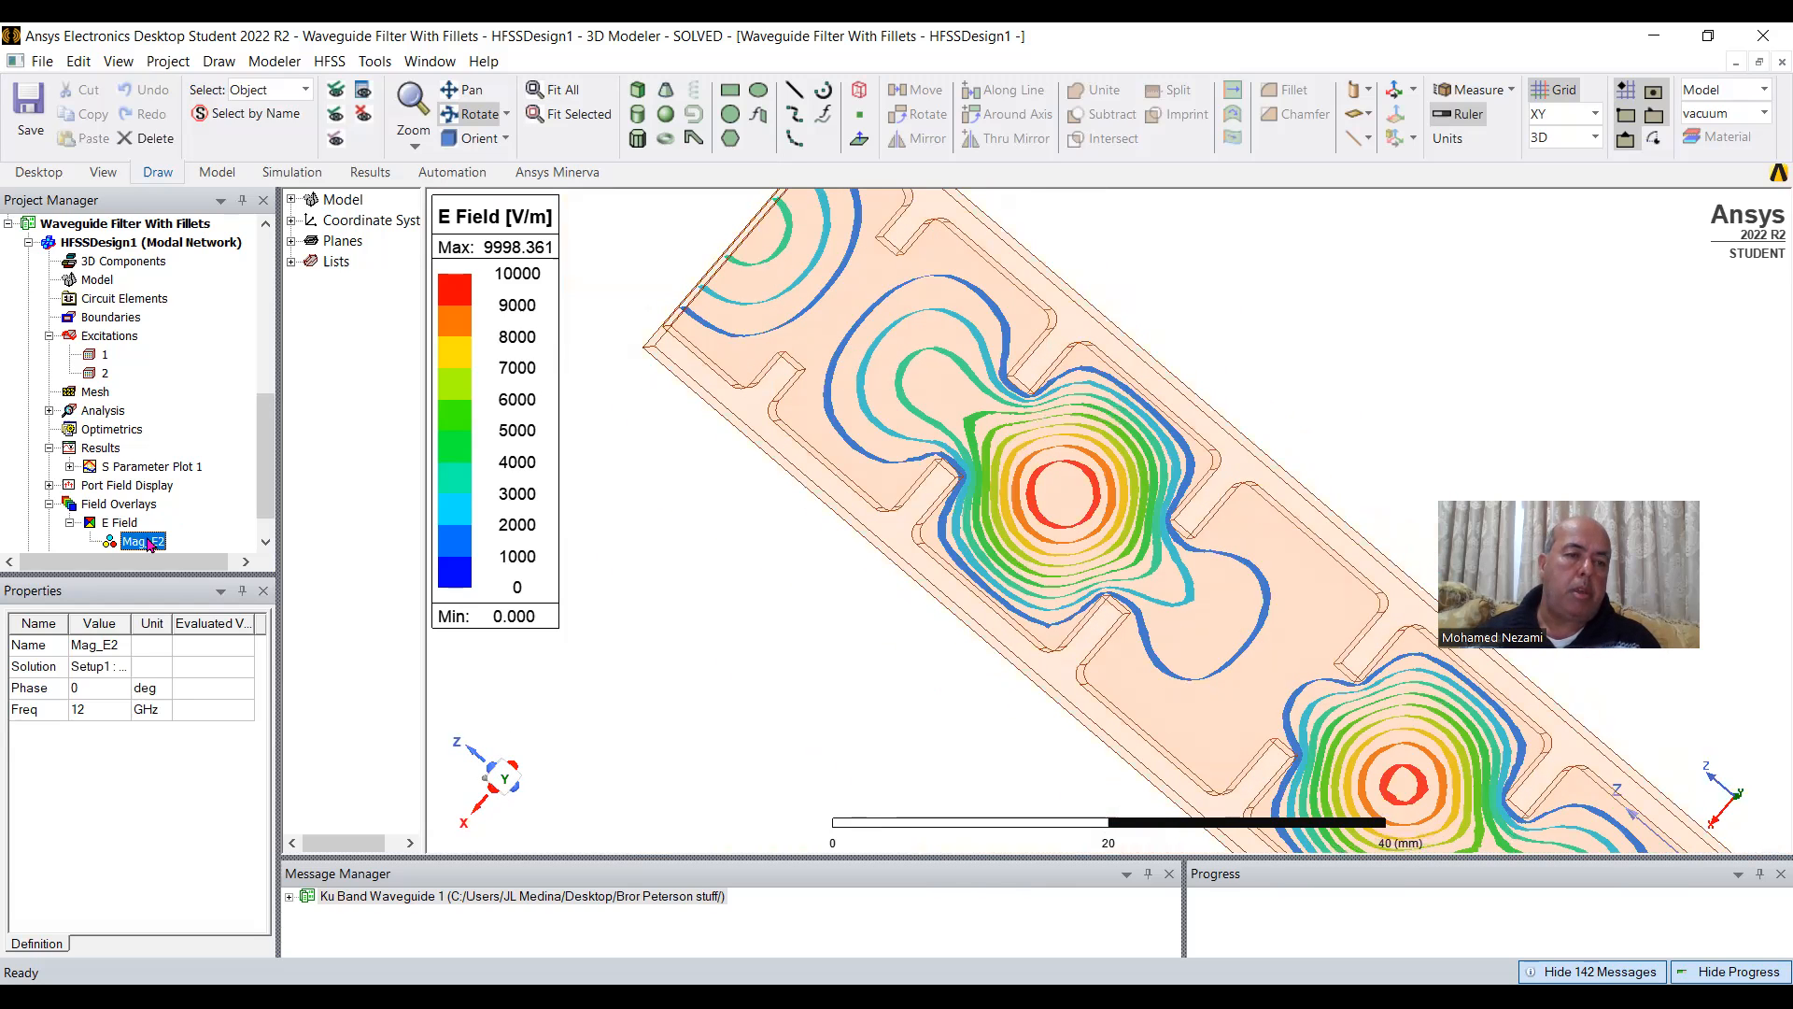
right_click(149, 545)
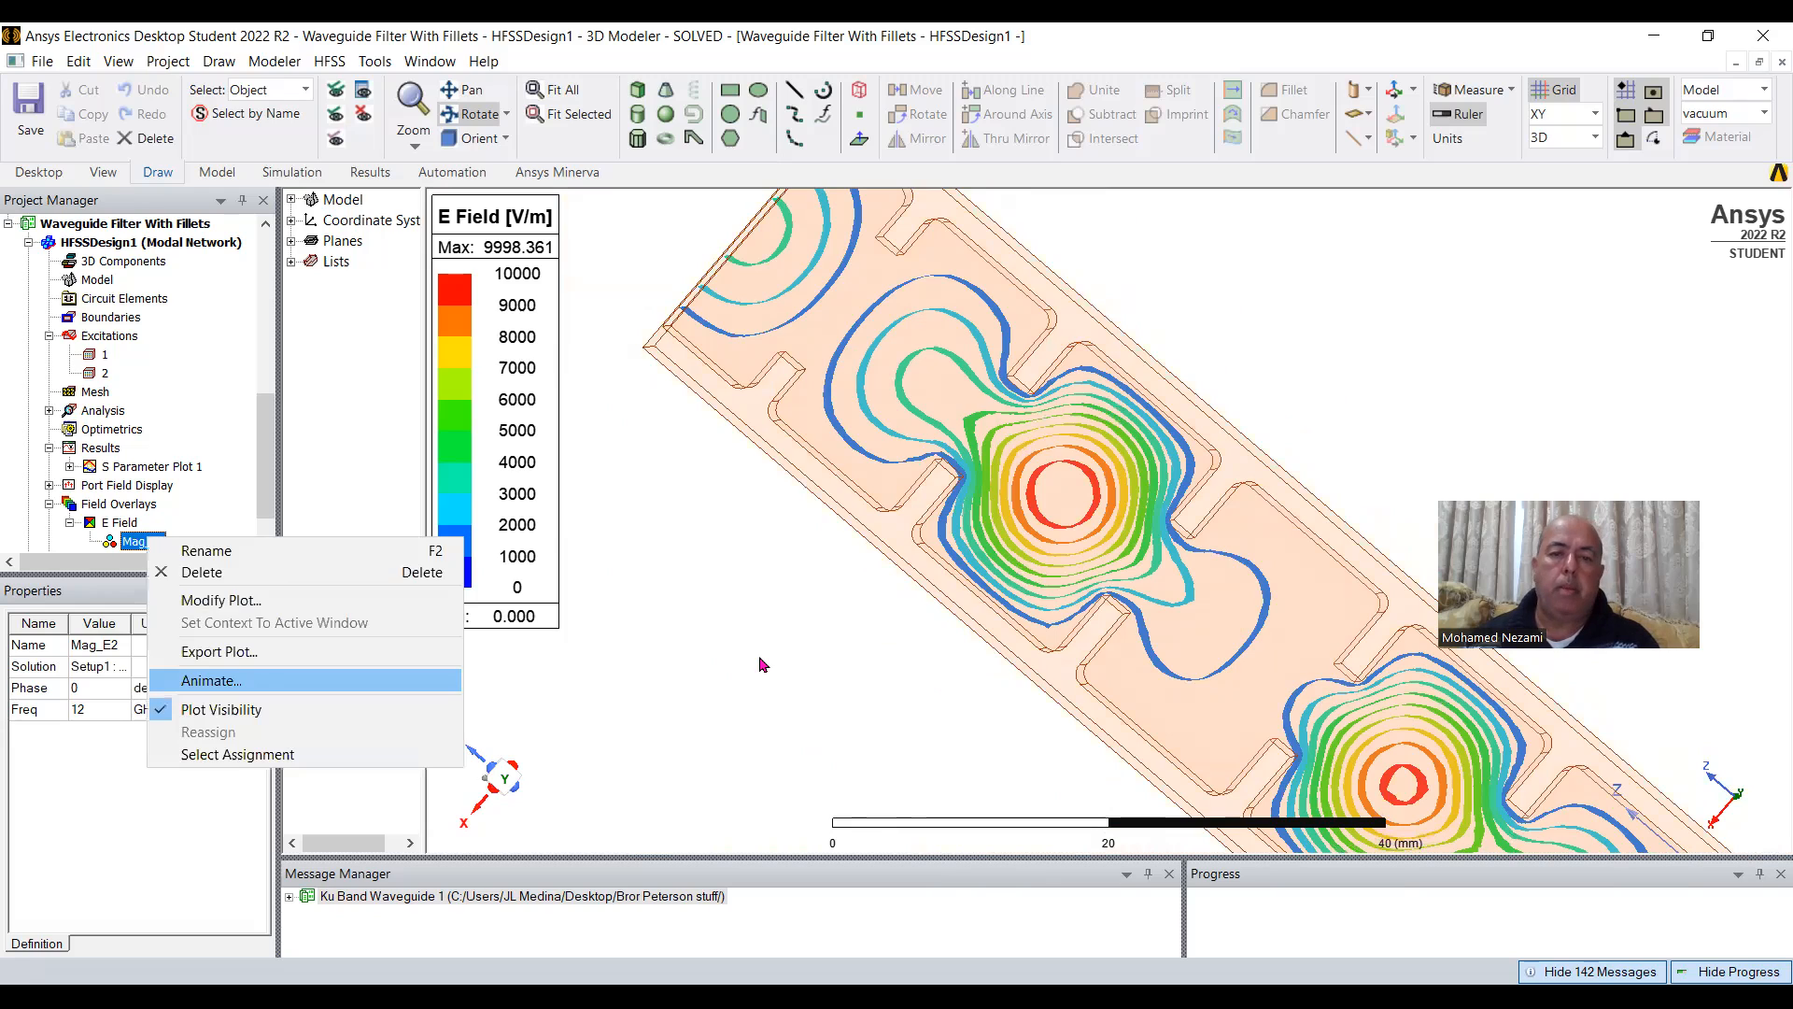
click(215, 681)
click(822, 588)
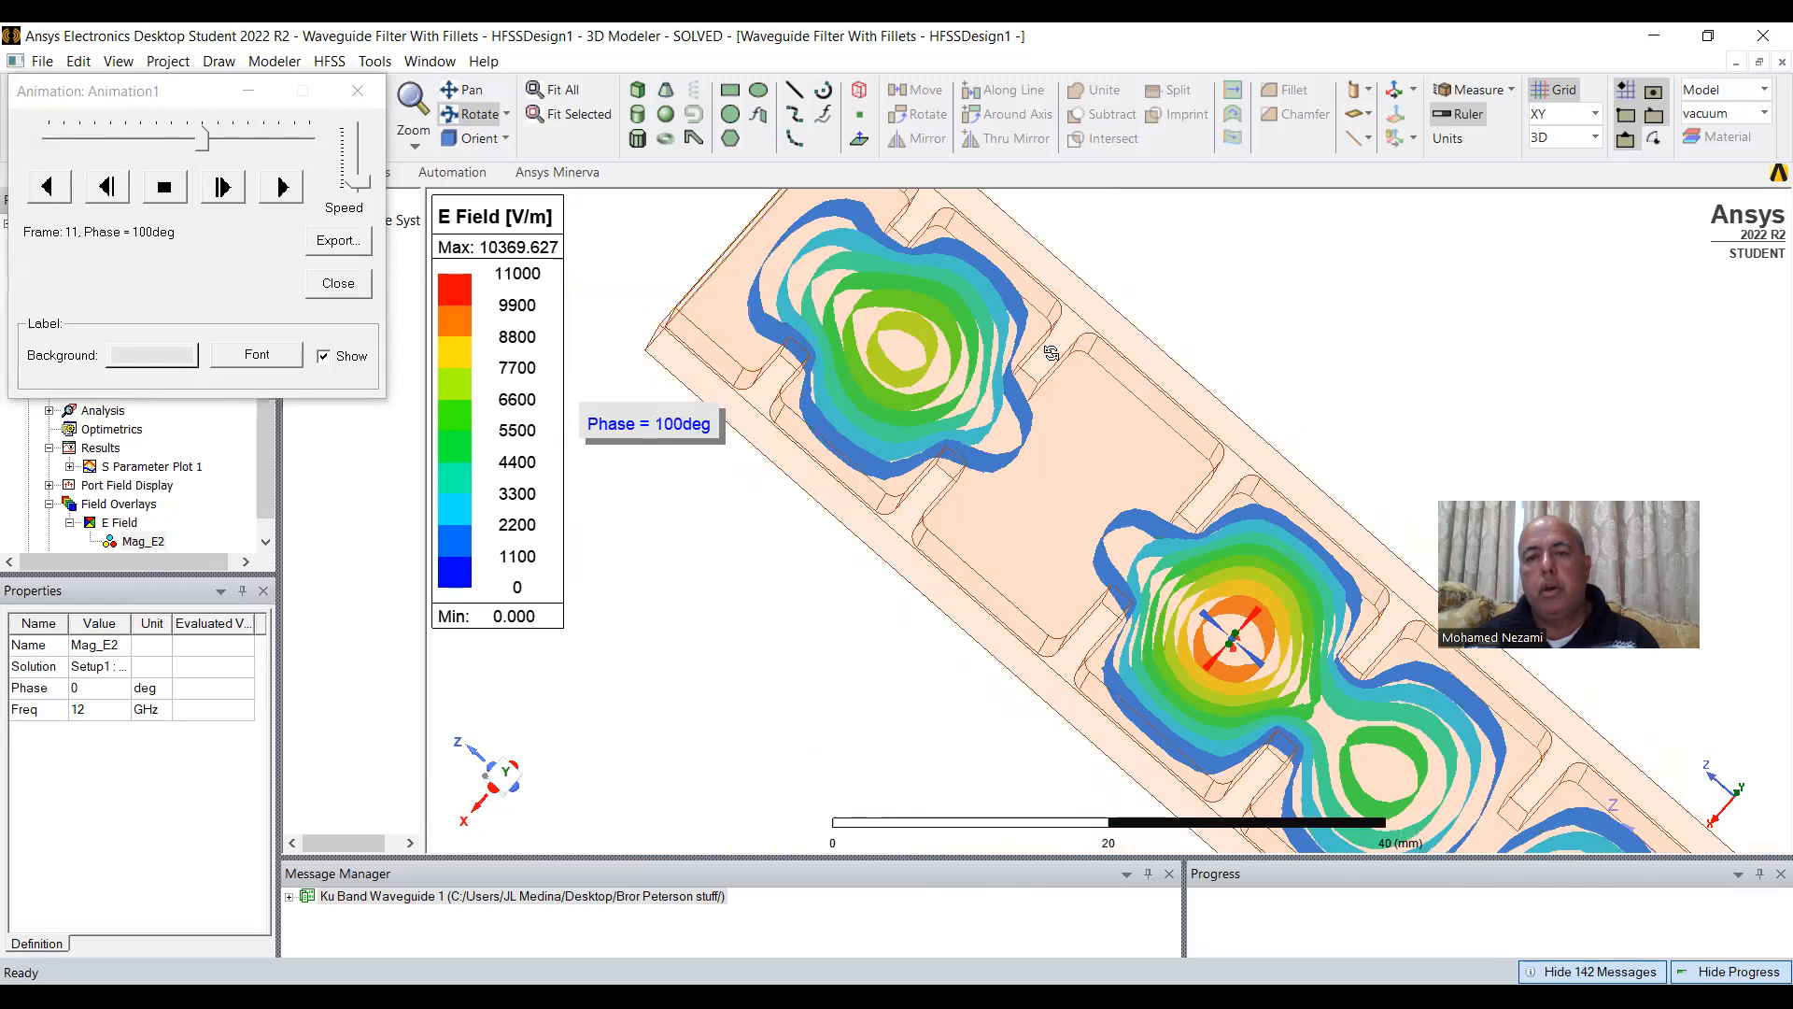
scroll(1102, 425, down, 2)
scroll(1104, 425, down, 2)
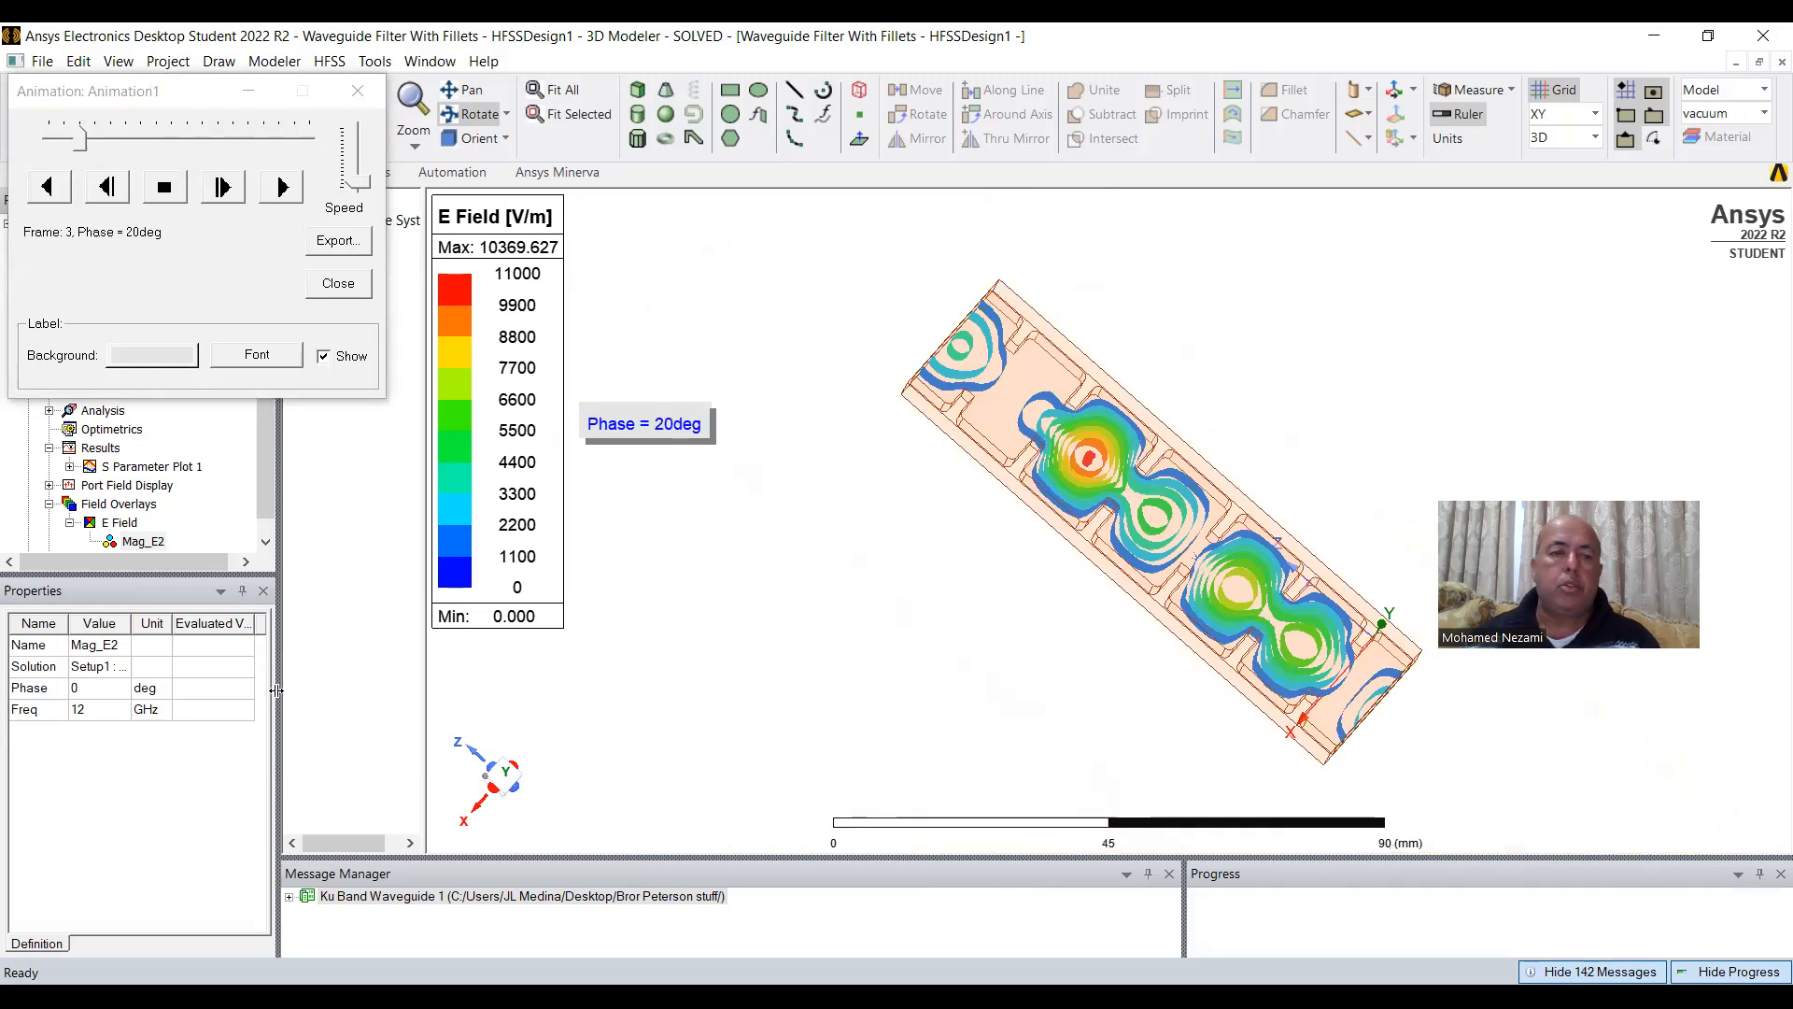
Display S Parameter Plot 1 of the filleted filter and close the field animation.
double_click(130, 467)
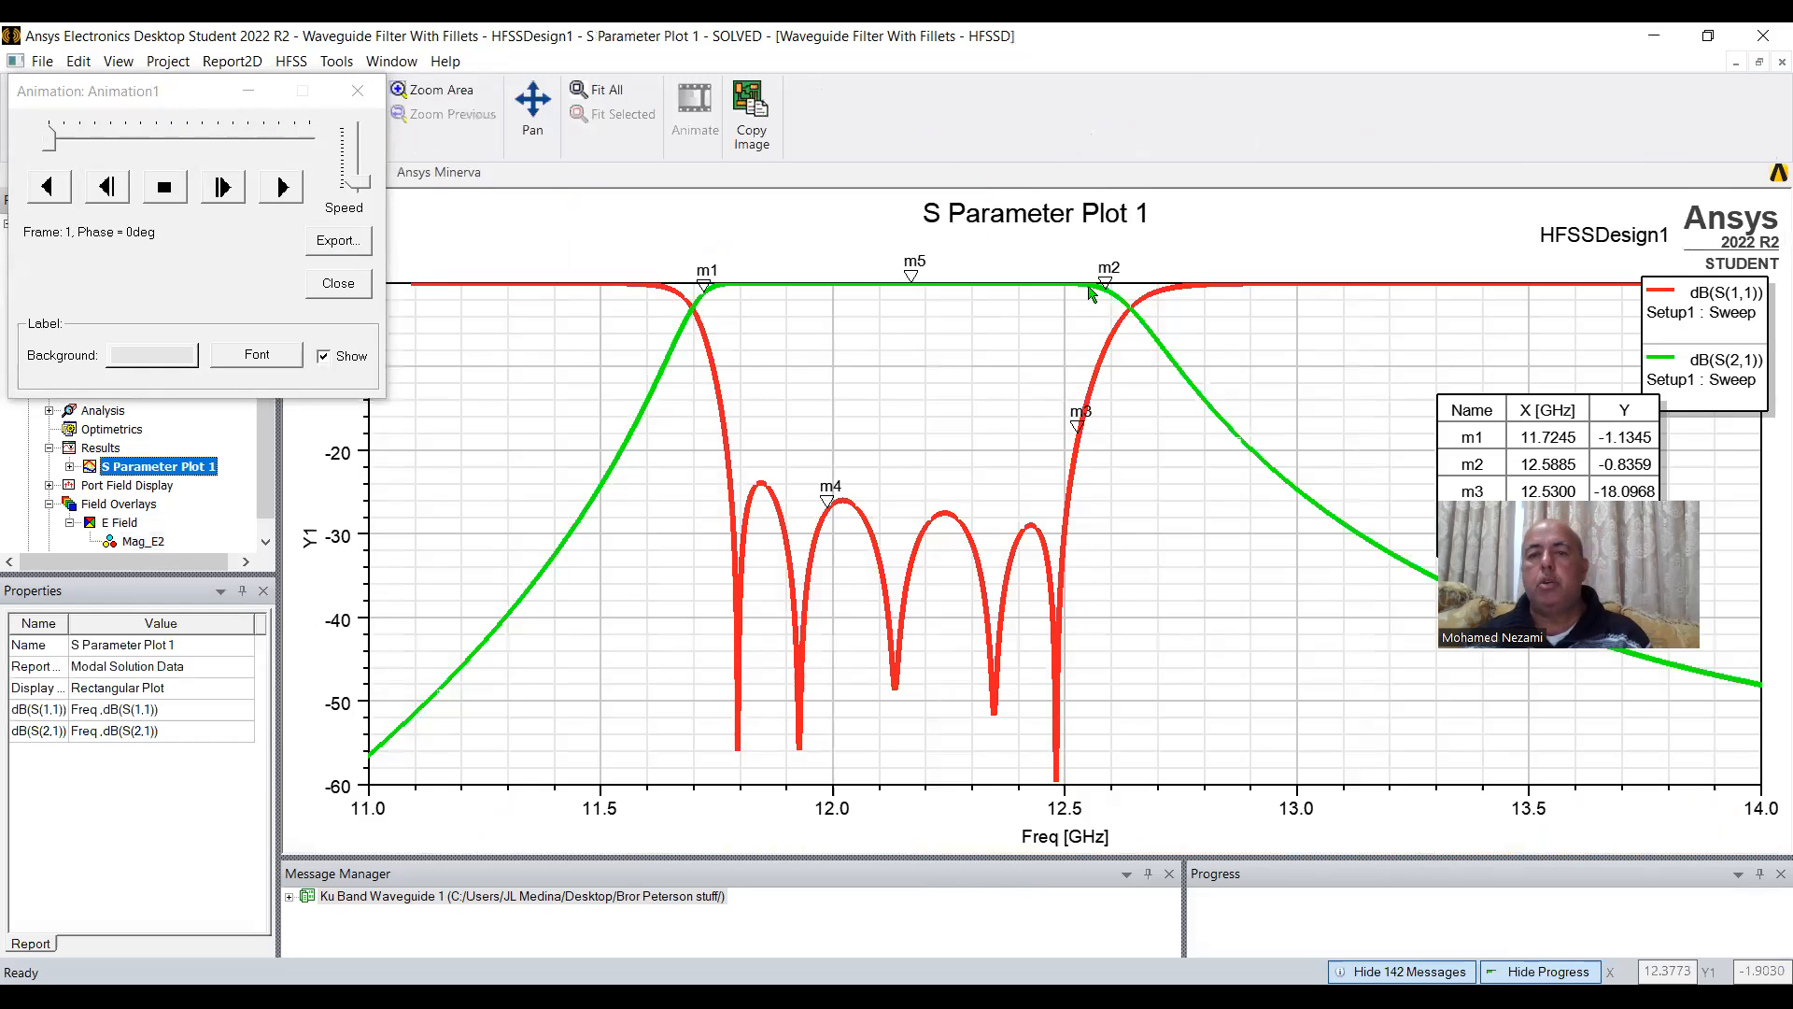
click(358, 91)
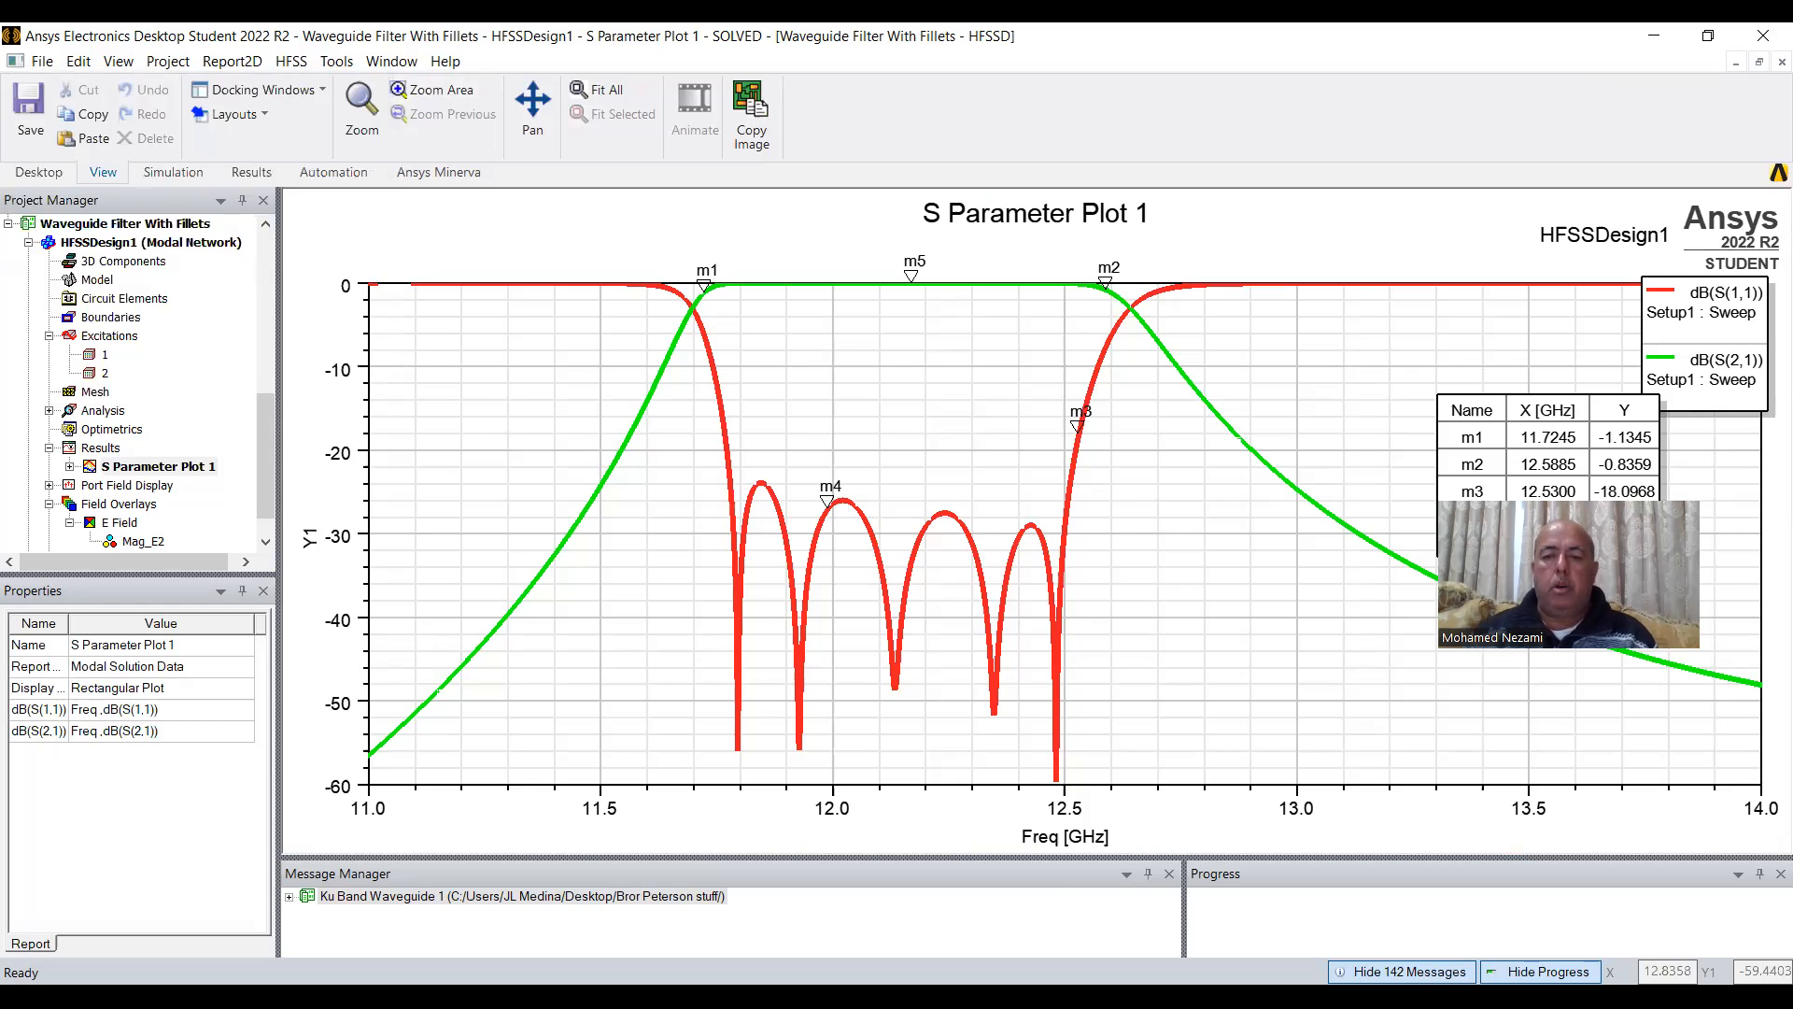
Switch to PowerPoint and present the Waveguide Diplexer/Multiplexer Design slide and the closing contact slide as a slide show.
key(alt+Tab)
click(1543, 977)
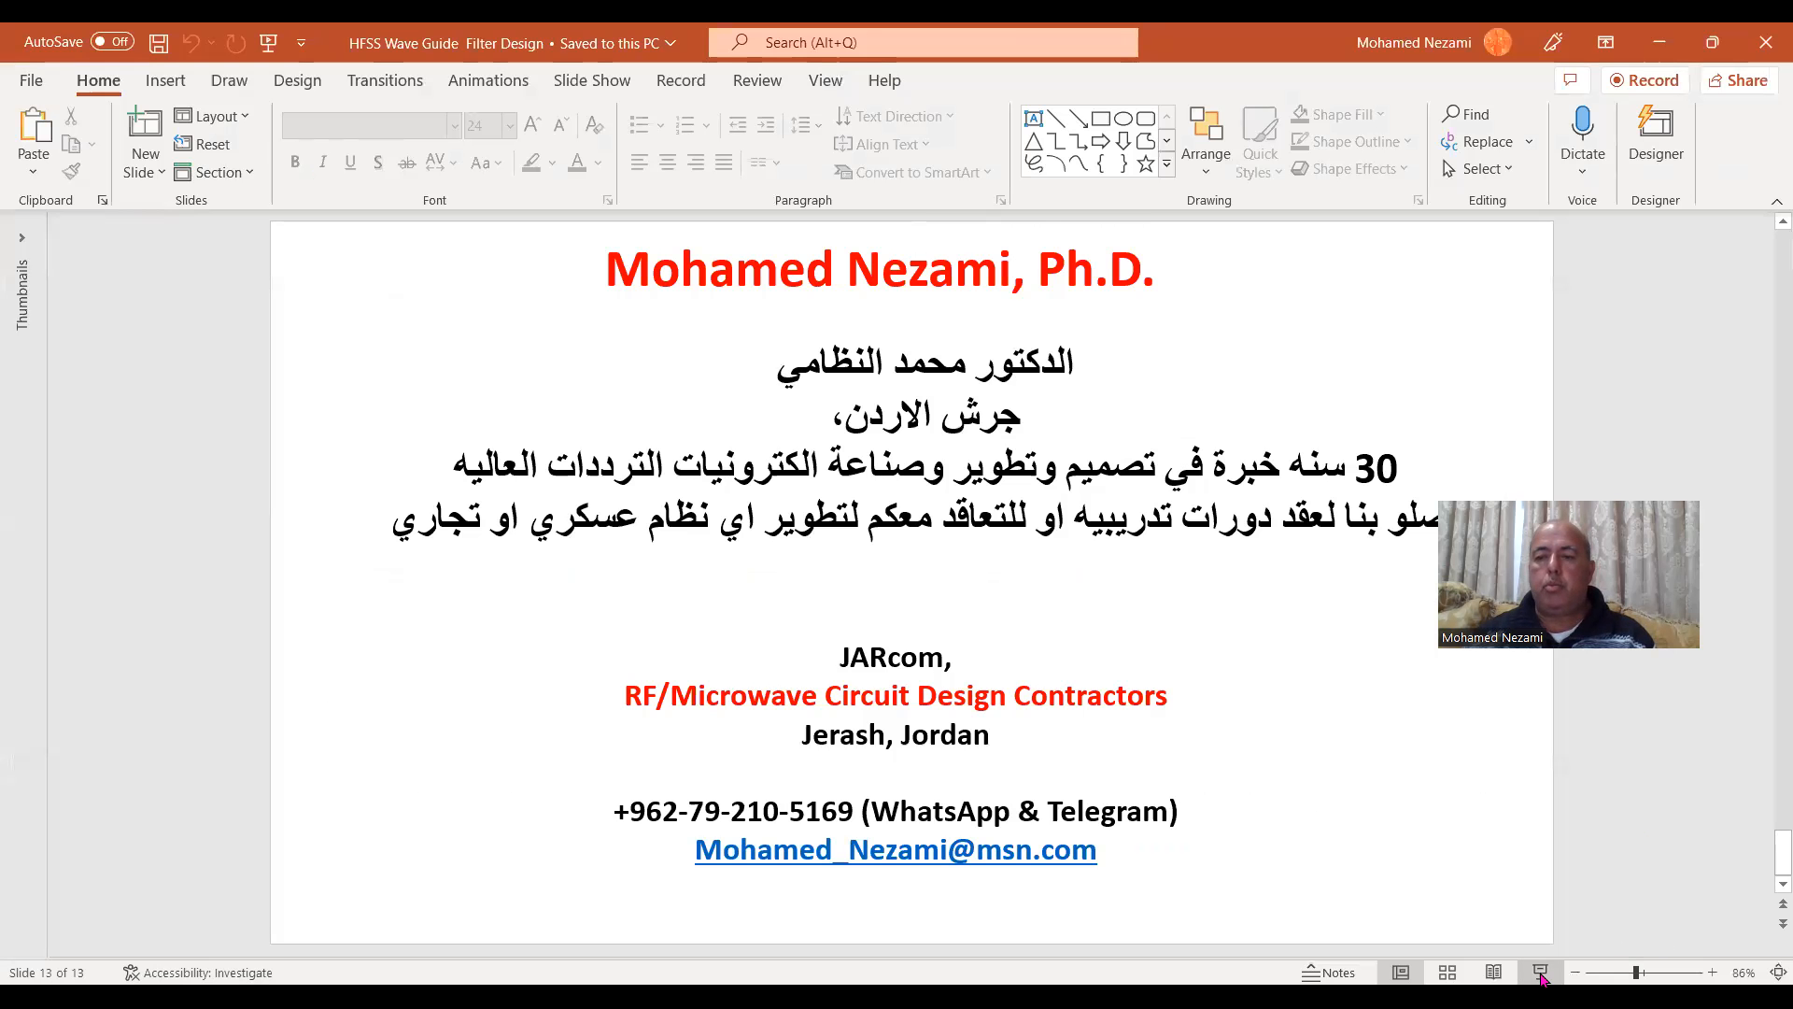
key(Right)
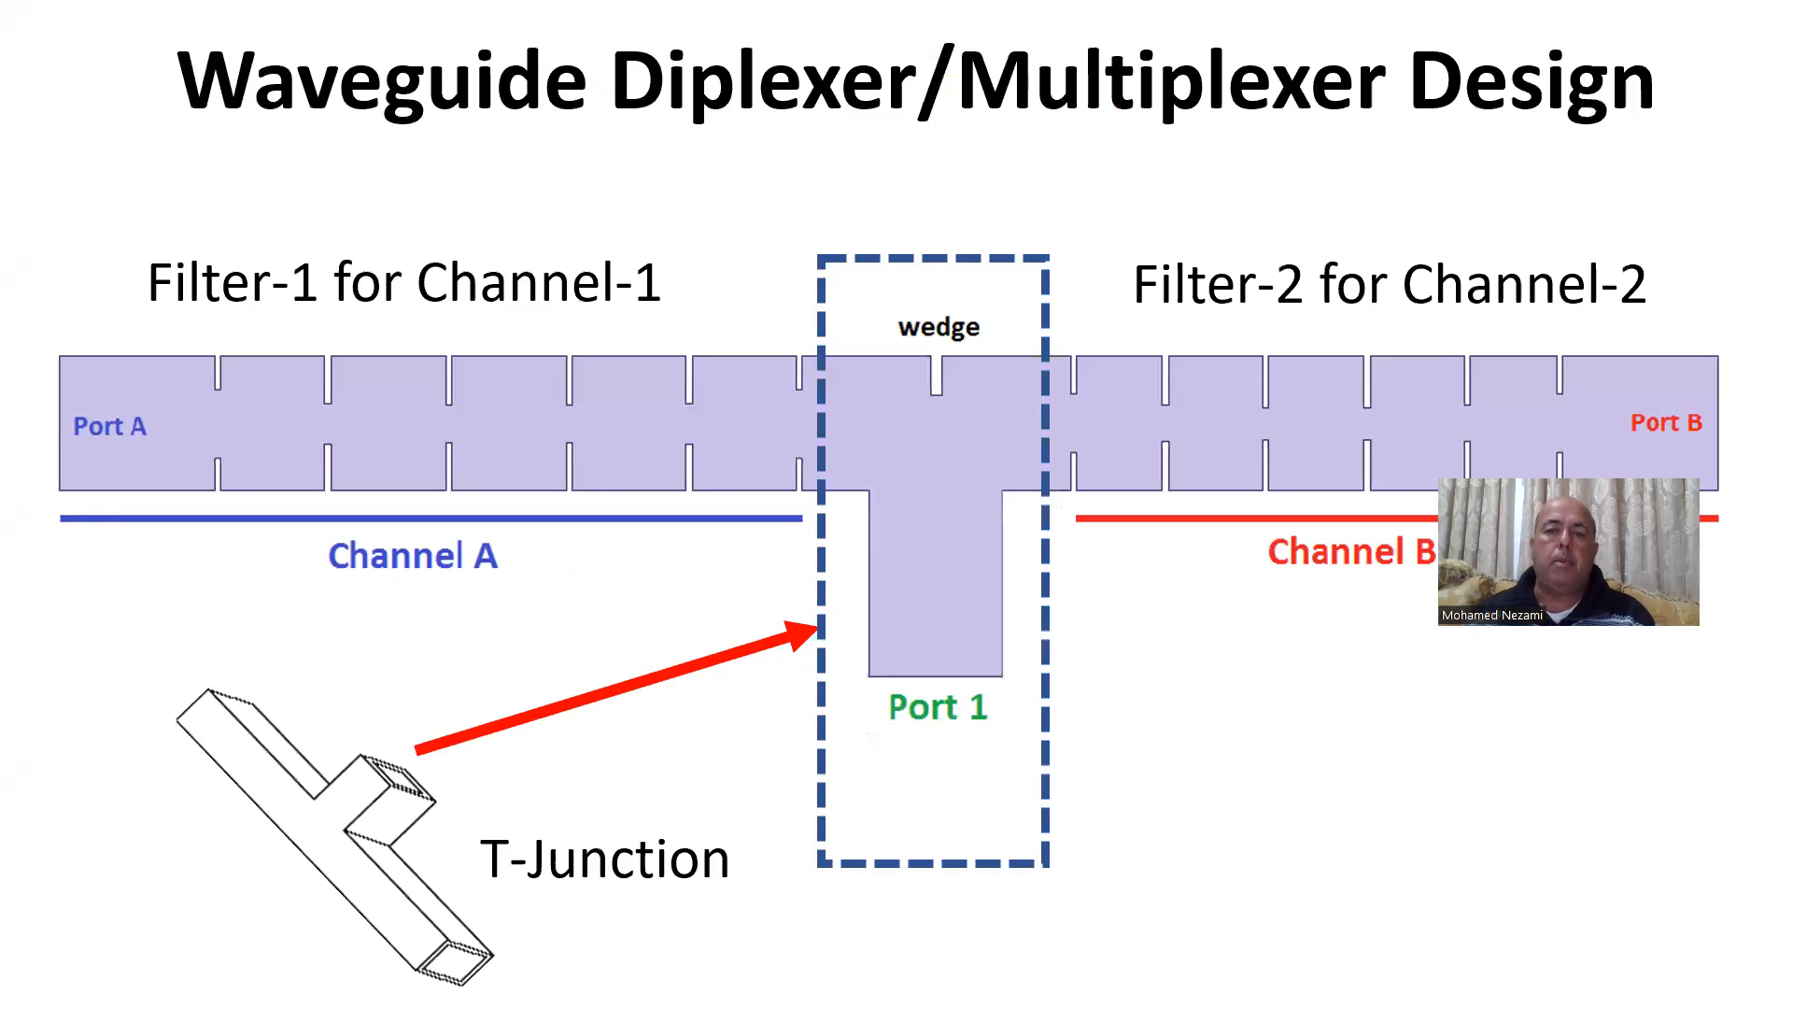
key(Right)
key(Left)
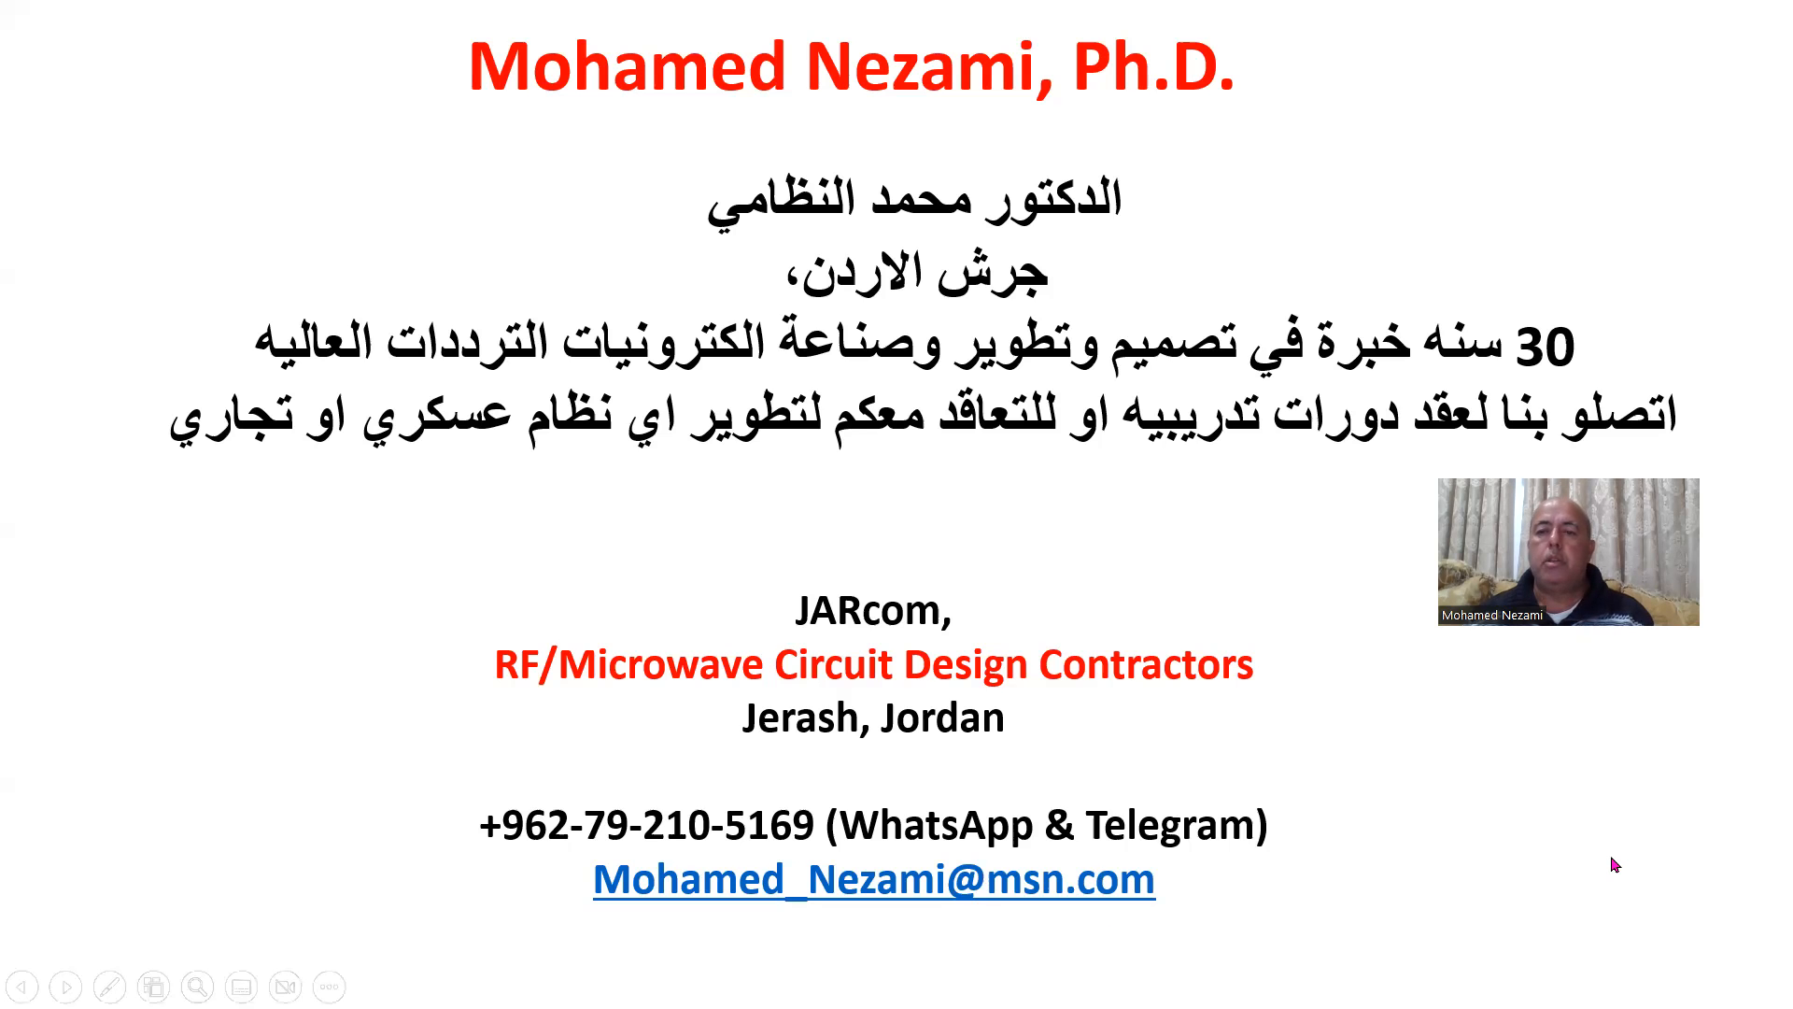